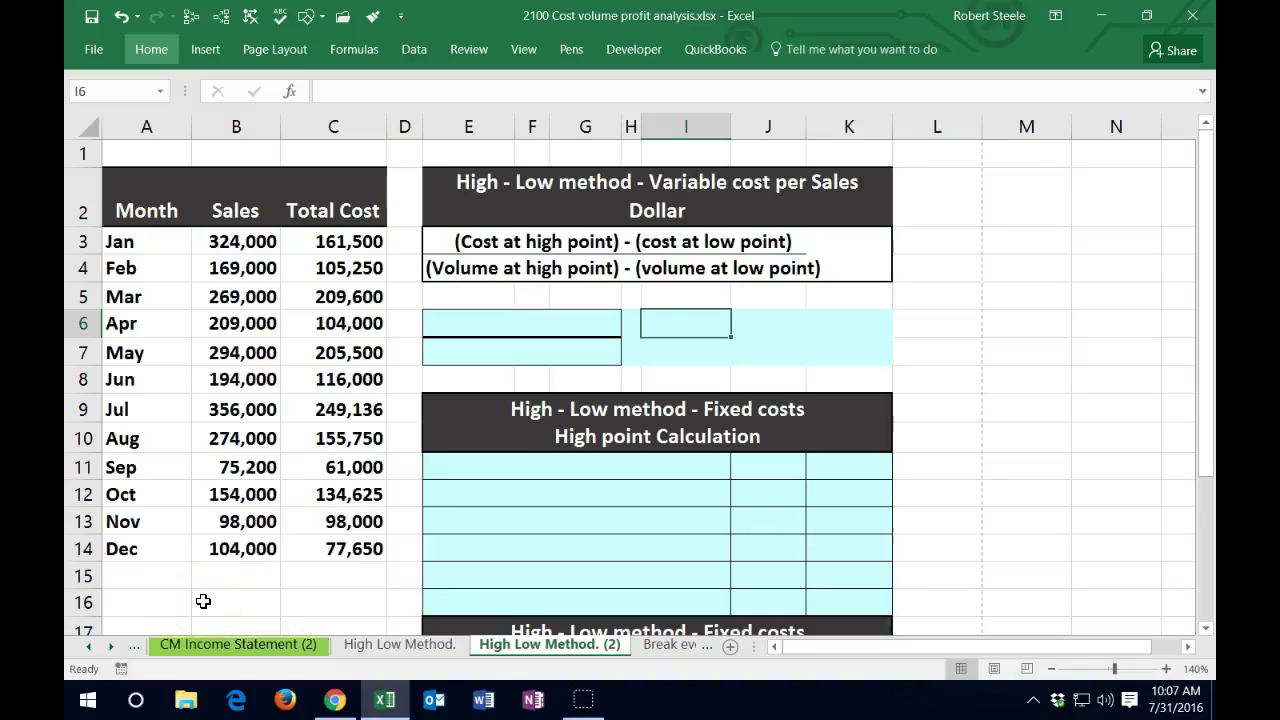
Examine the monthly sales and total cost columns alongside the variable cost formula and its calculation area
left_click(528, 457)
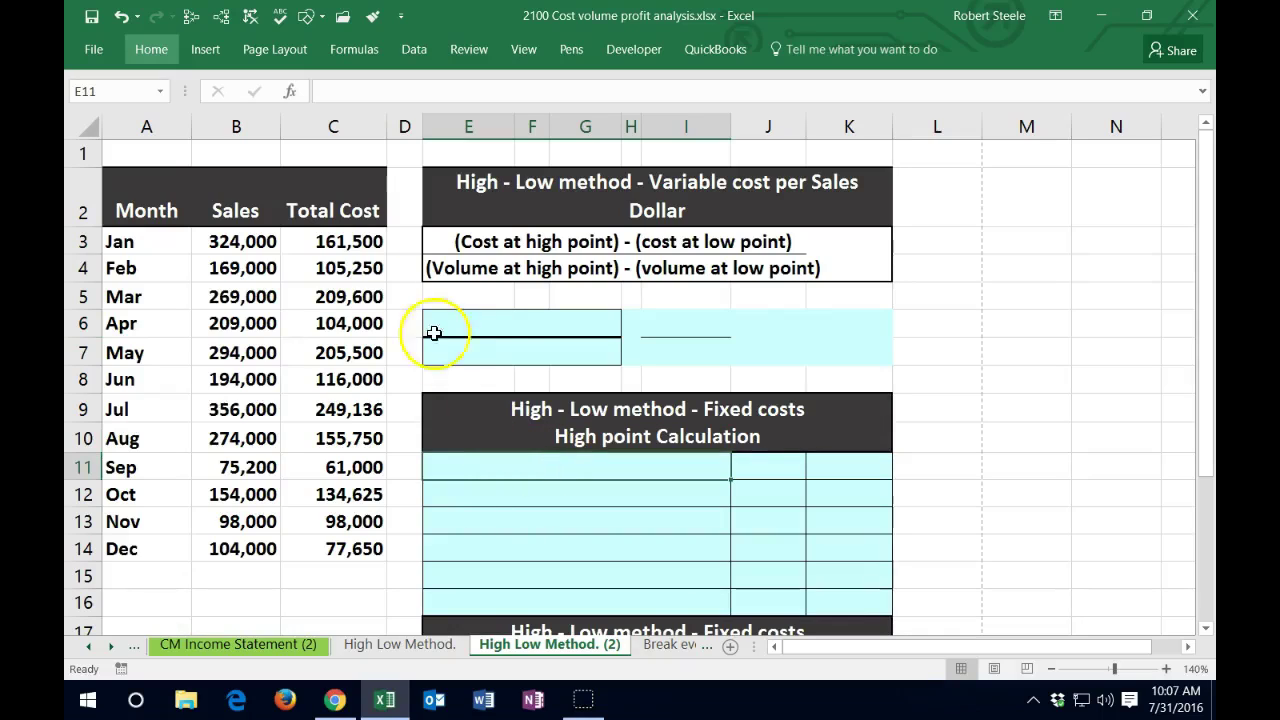
left_click(365, 245)
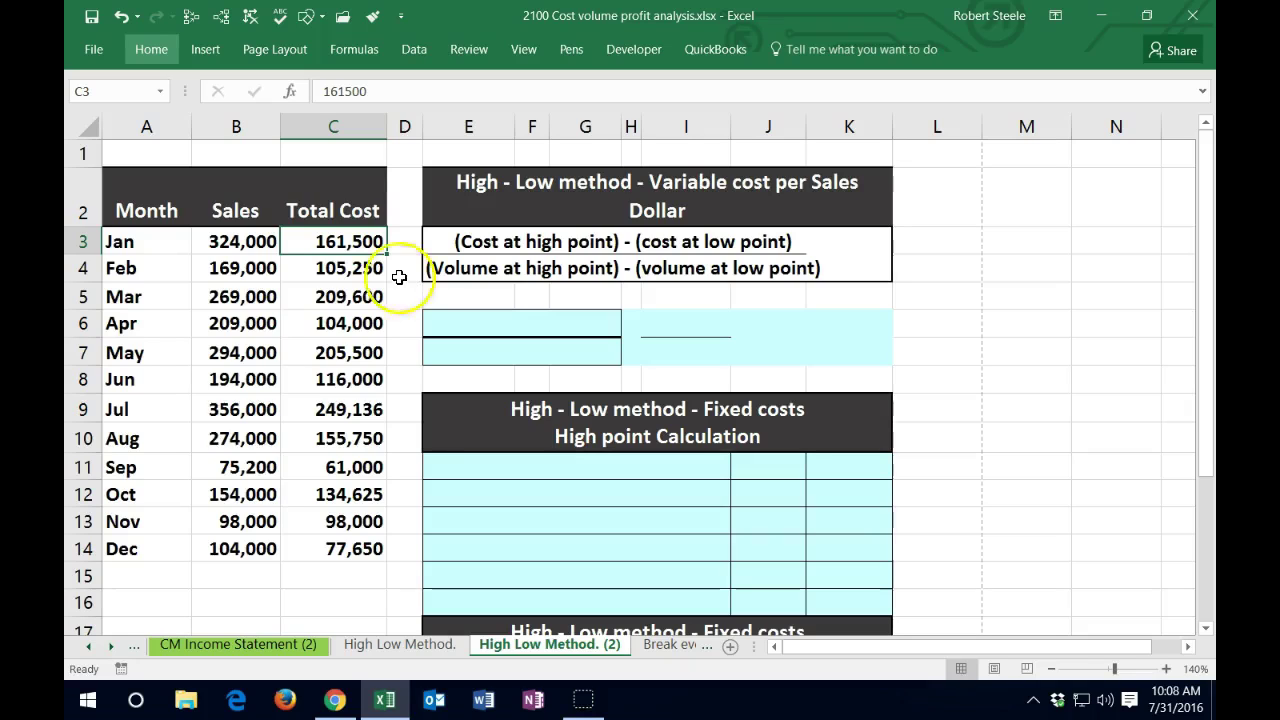
left_click_drag(337, 241, 325, 543)
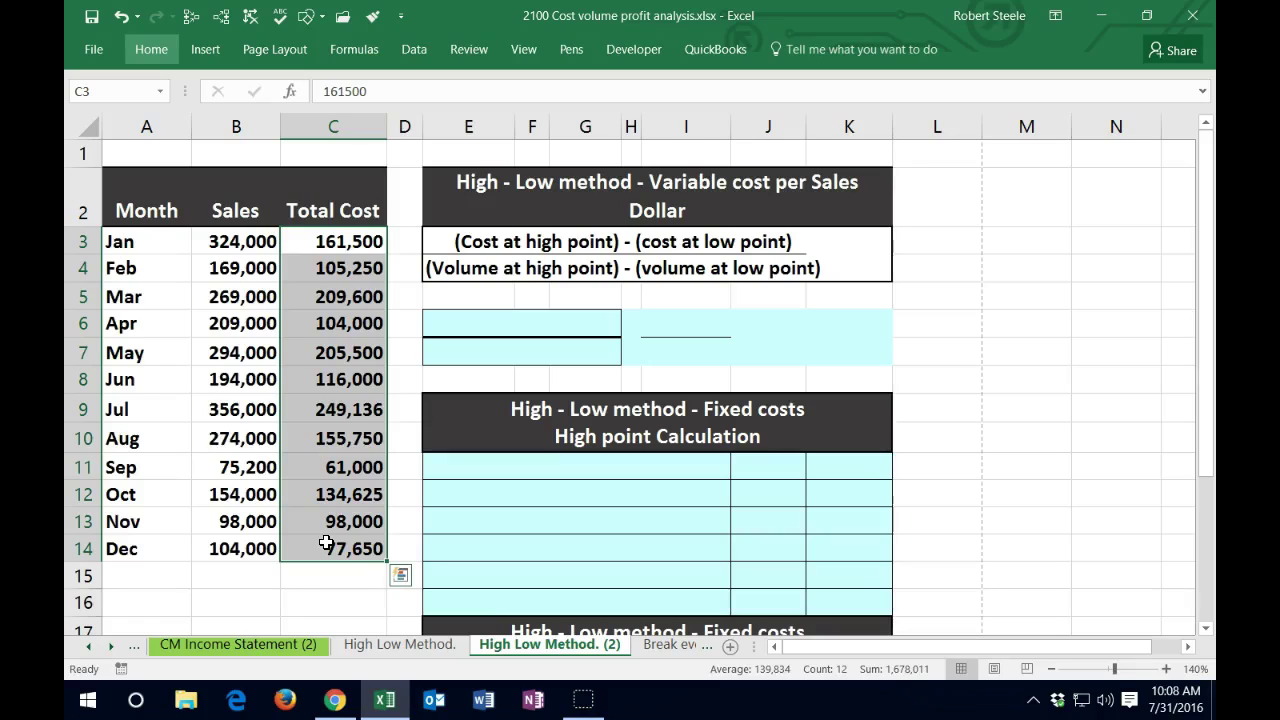
left_click(481, 322)
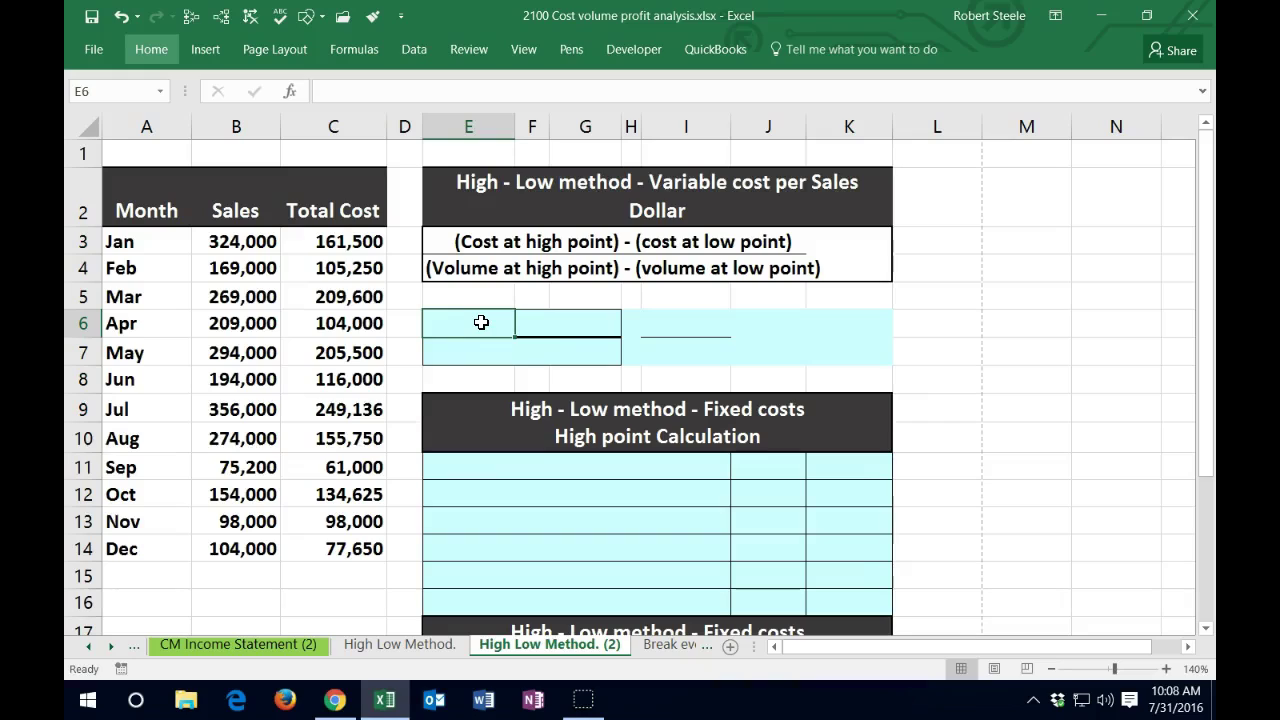
left_click(478, 318)
left_click_drag(352, 247, 347, 553)
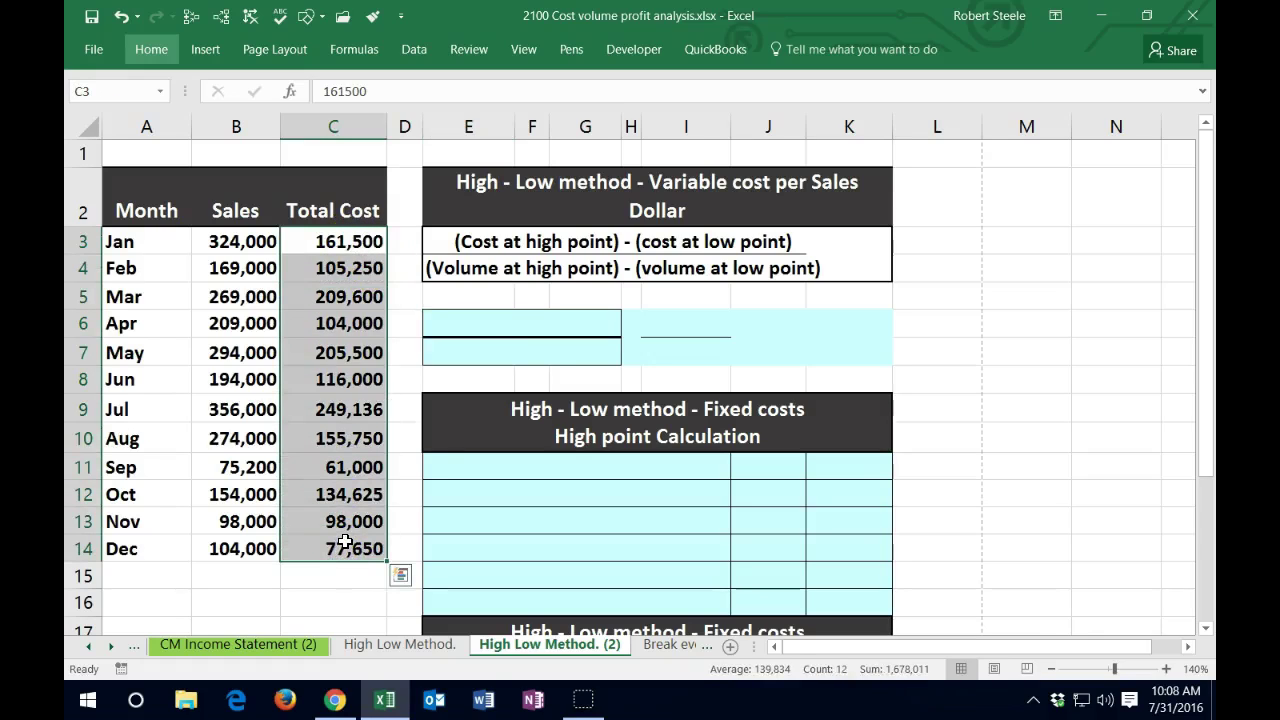
left_click_drag(229, 249, 226, 545)
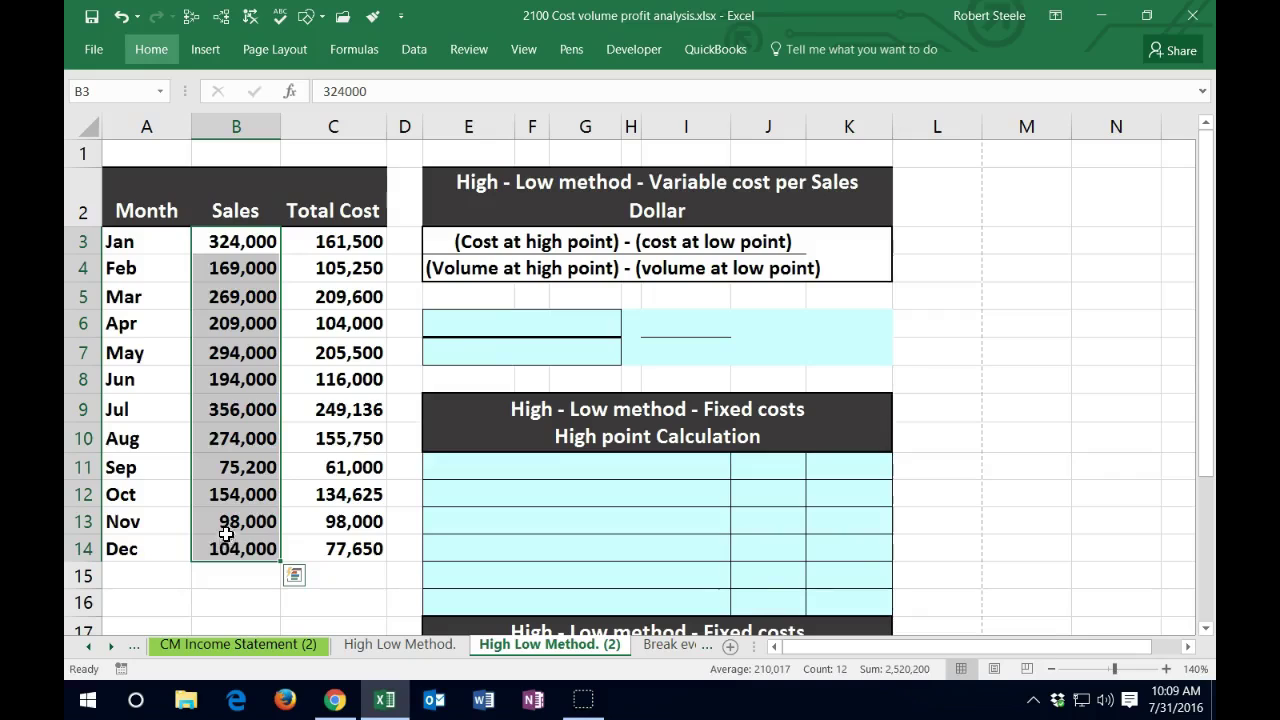
left_click(459, 328)
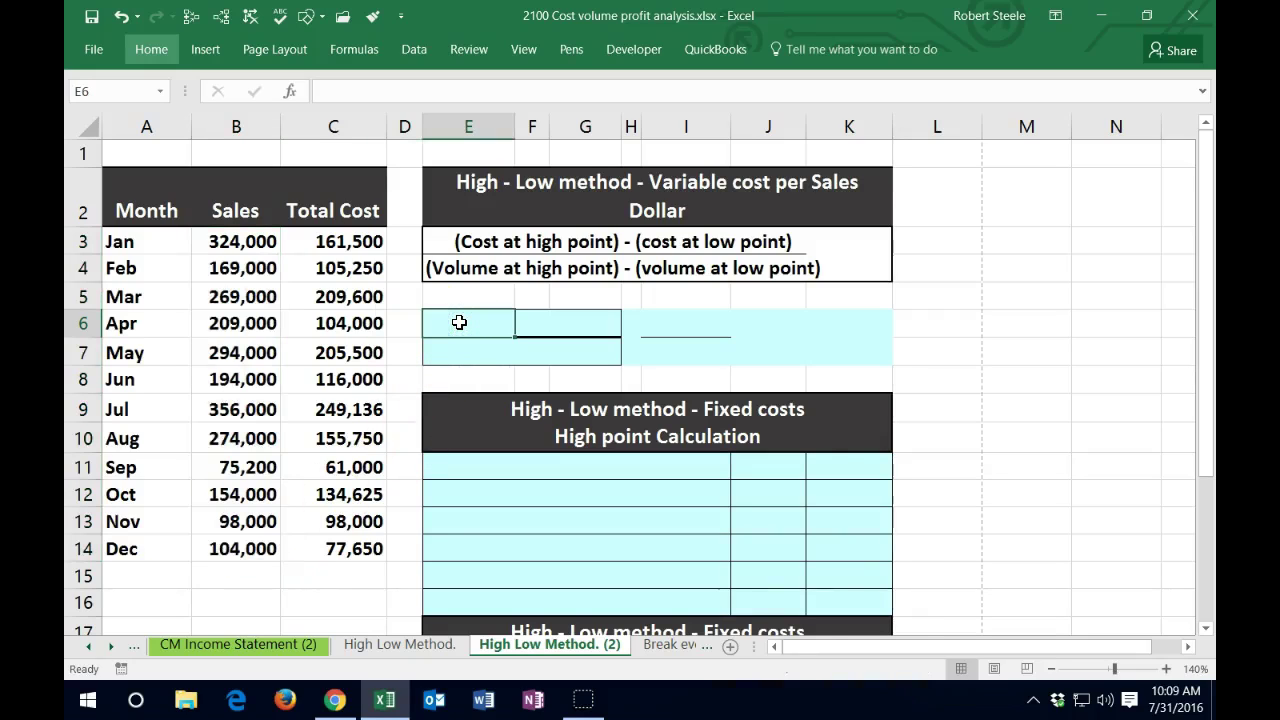
left_click_drag(363, 243, 368, 561)
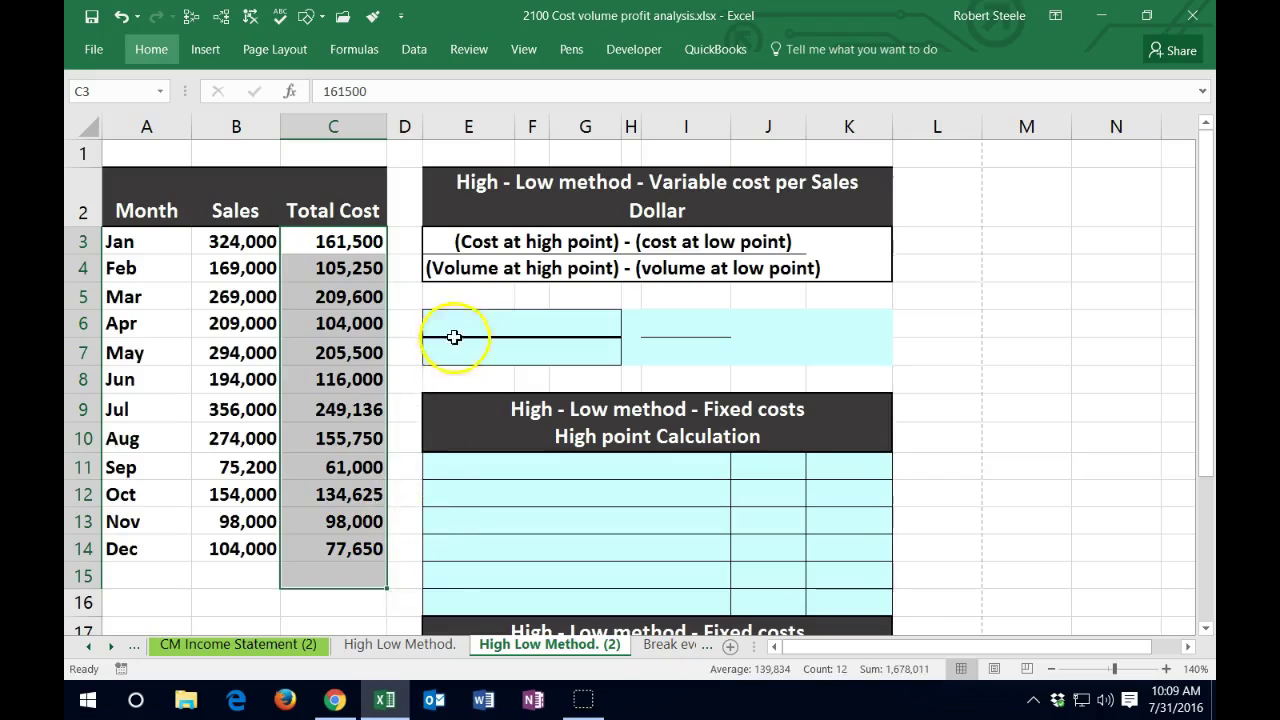
Calculate the highest total cost in cell E6 with a MAX formula over C3:C15
left_click(456, 326)
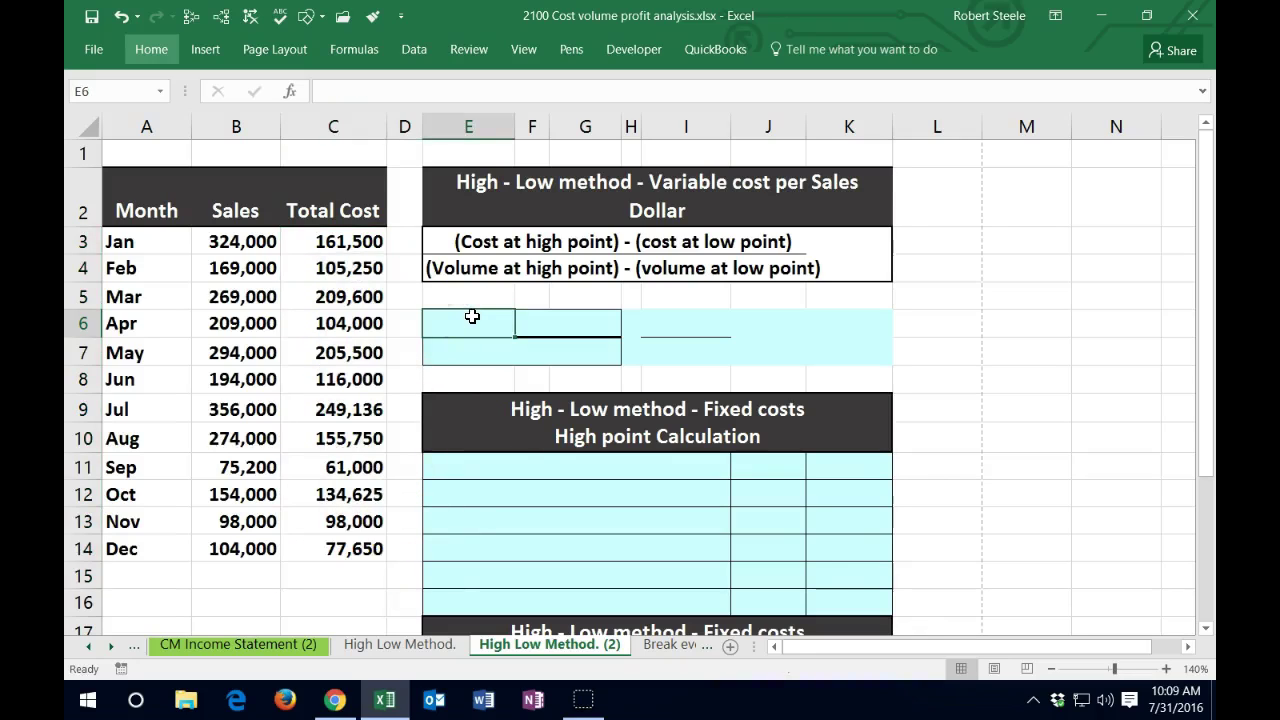
type("=")
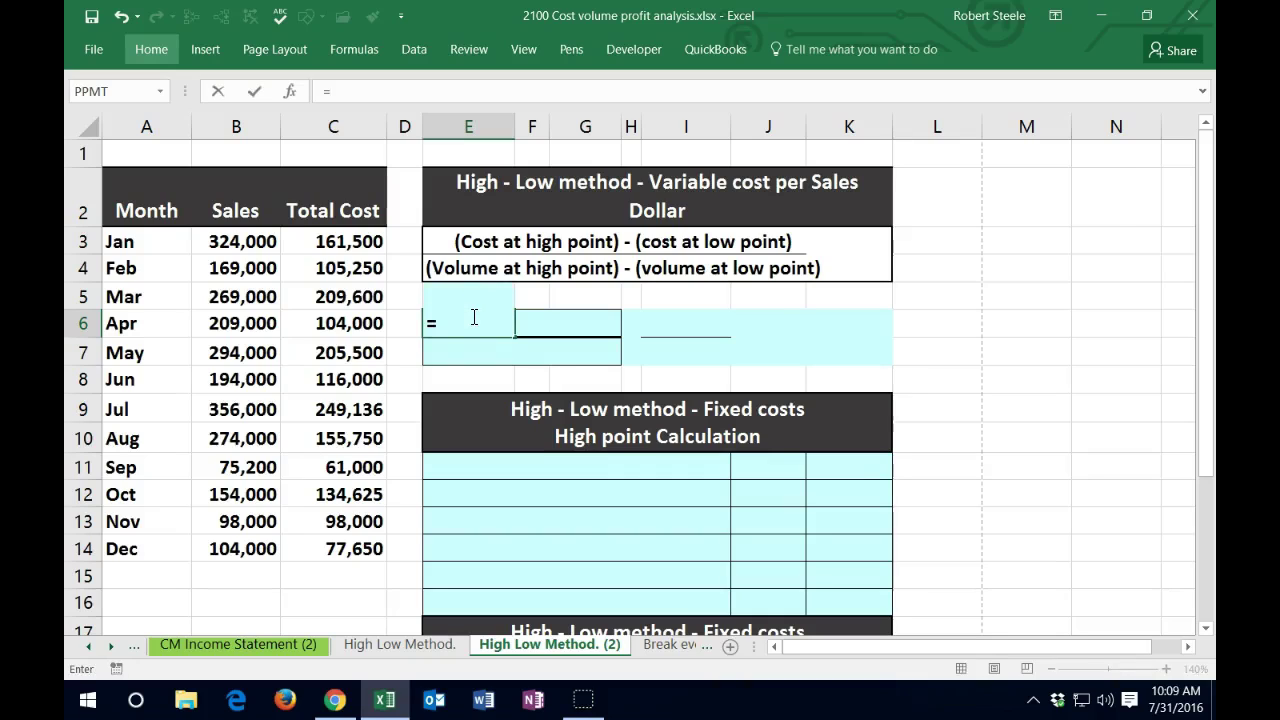
type("max")
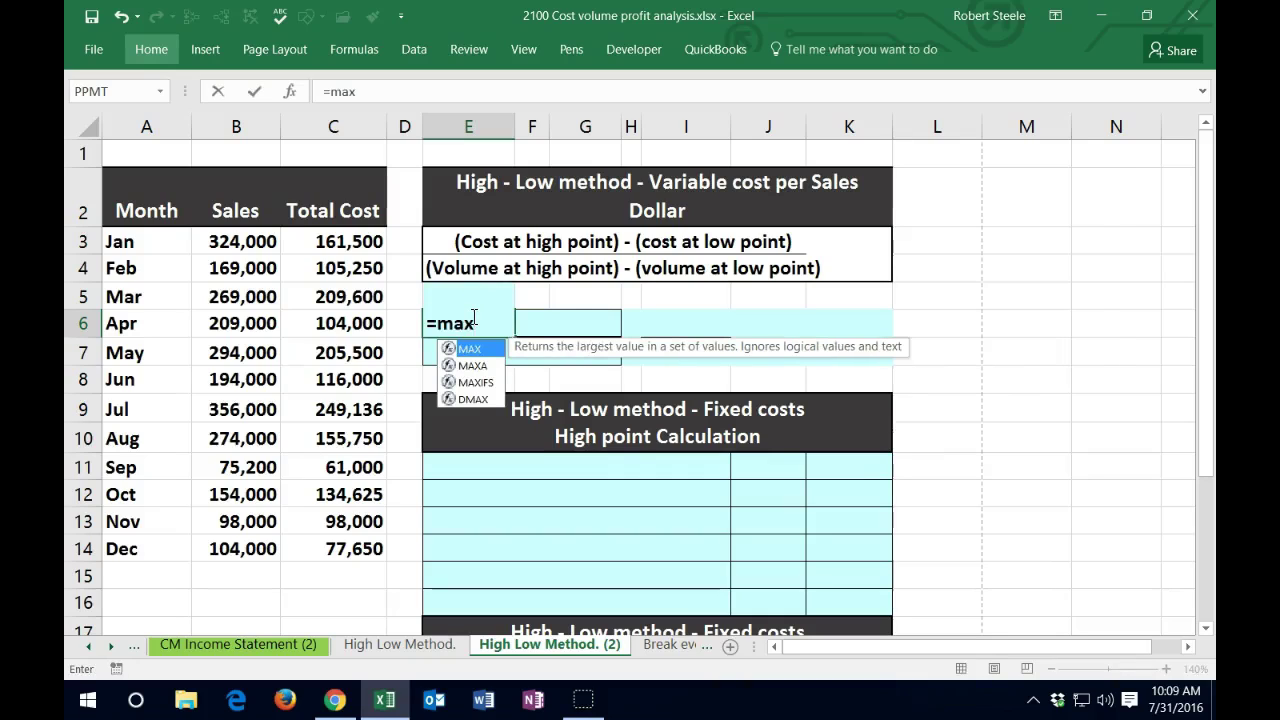
double_click(450, 349)
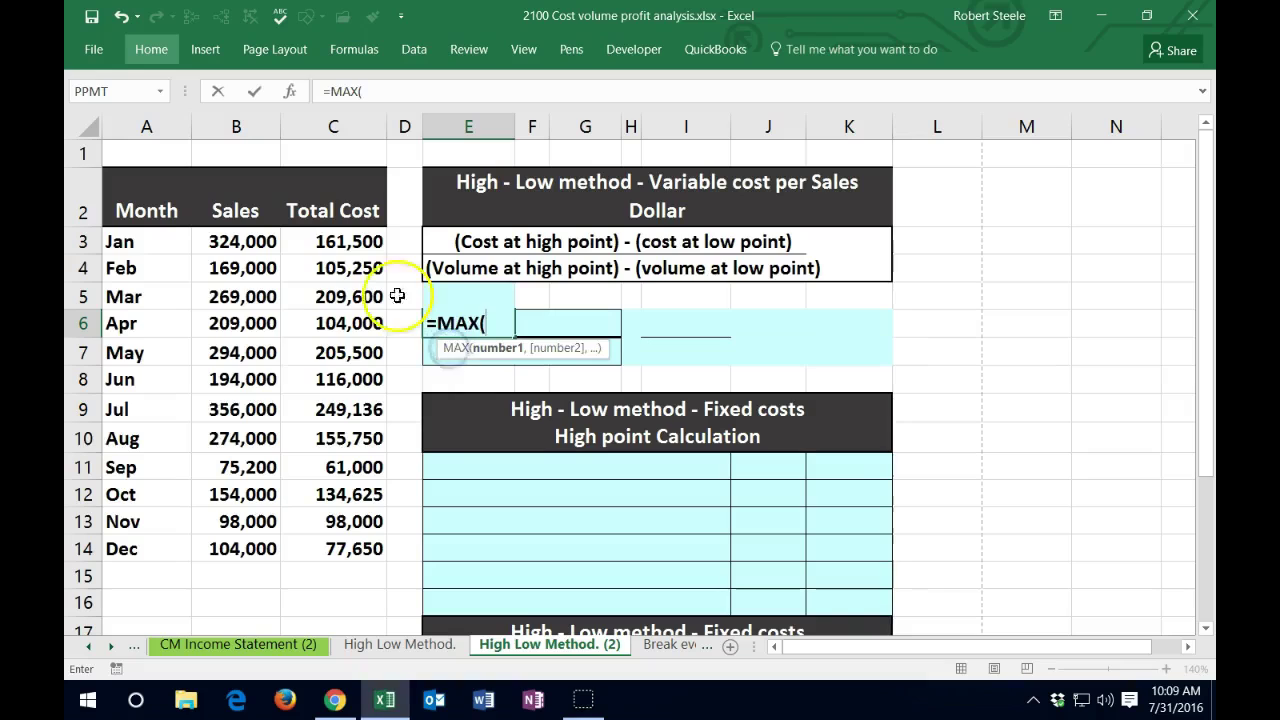
left_click_drag(345, 241, 346, 563)
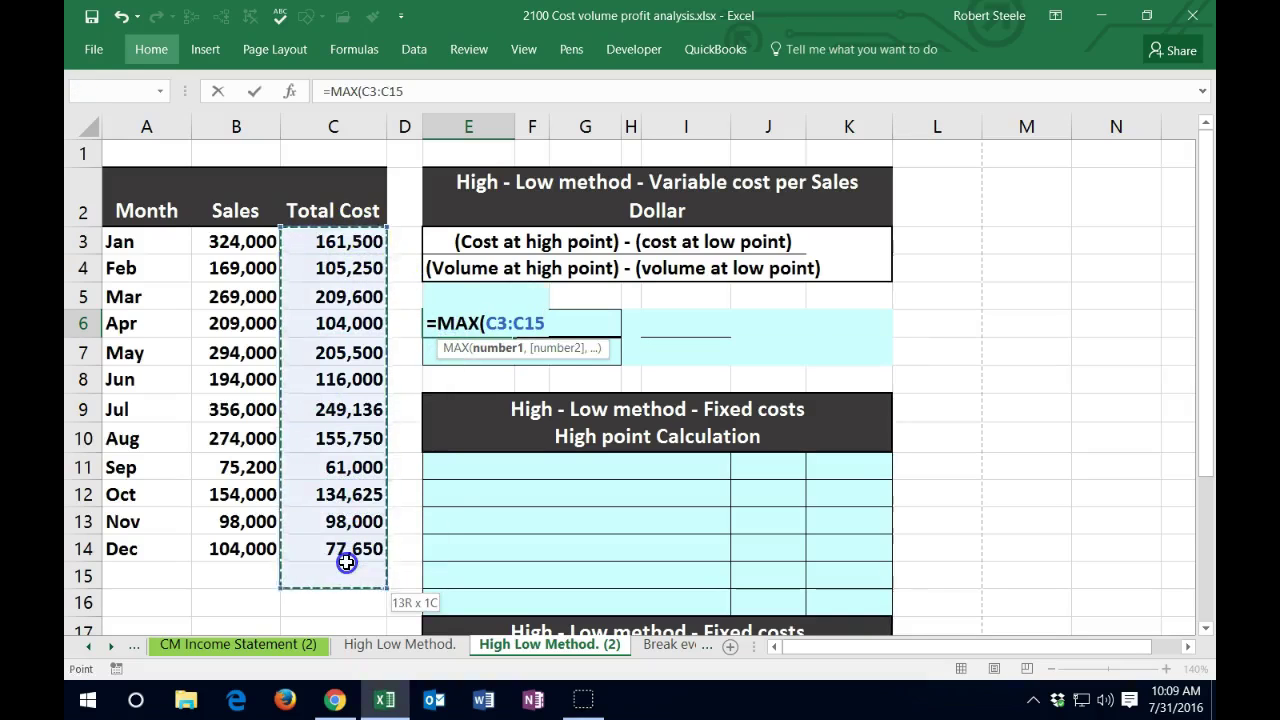
key("Return")
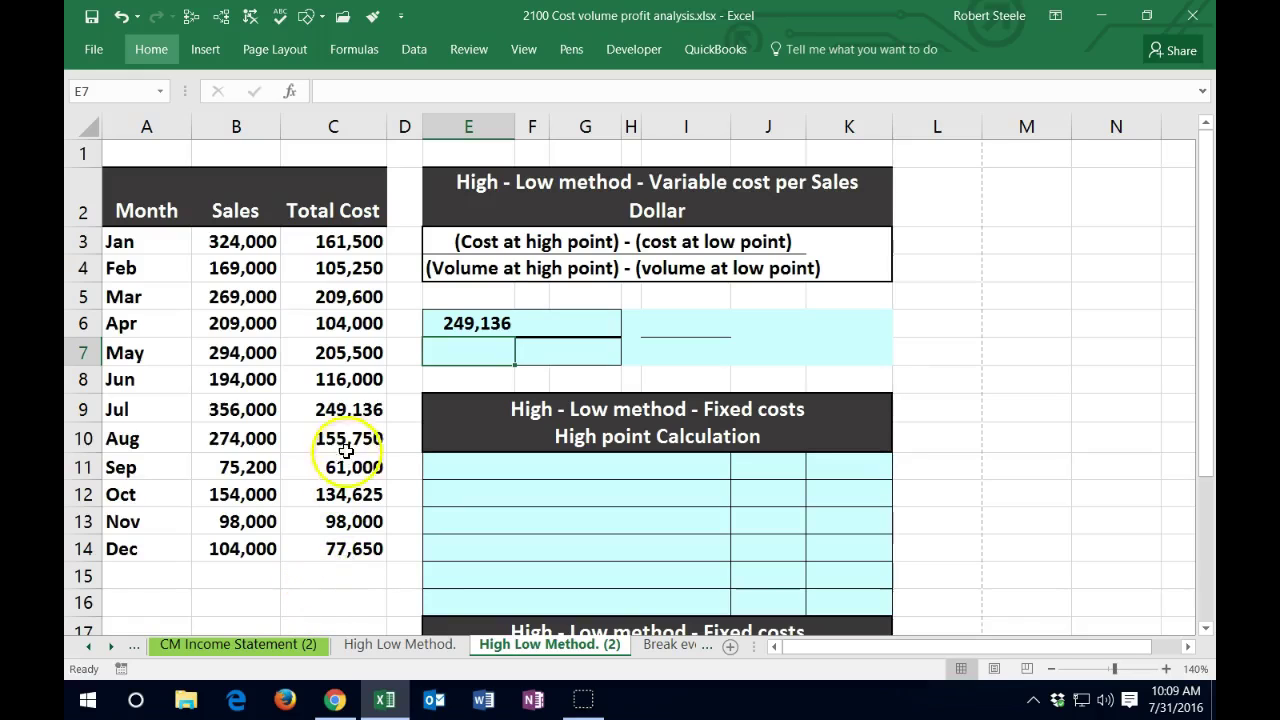
Highlight July's total cost cell, C9, with a light green fill
left_click(338, 409)
right_click(296, 411)
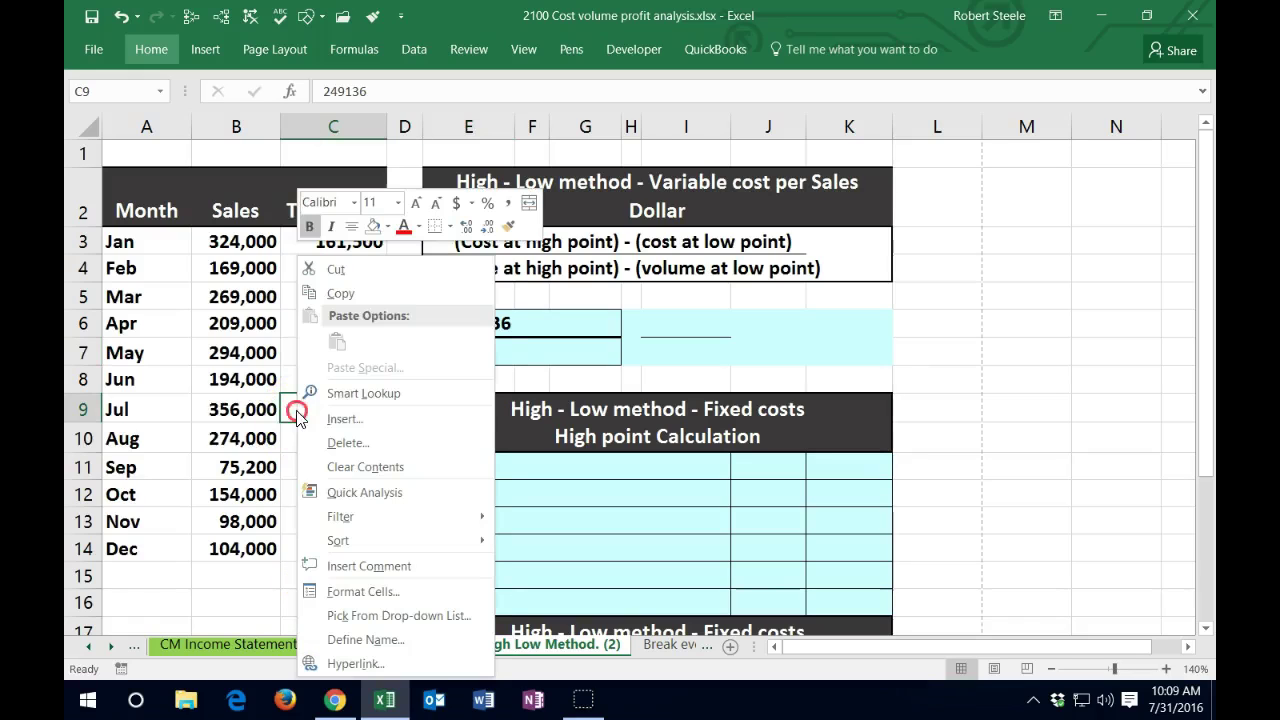
left_click(388, 227)
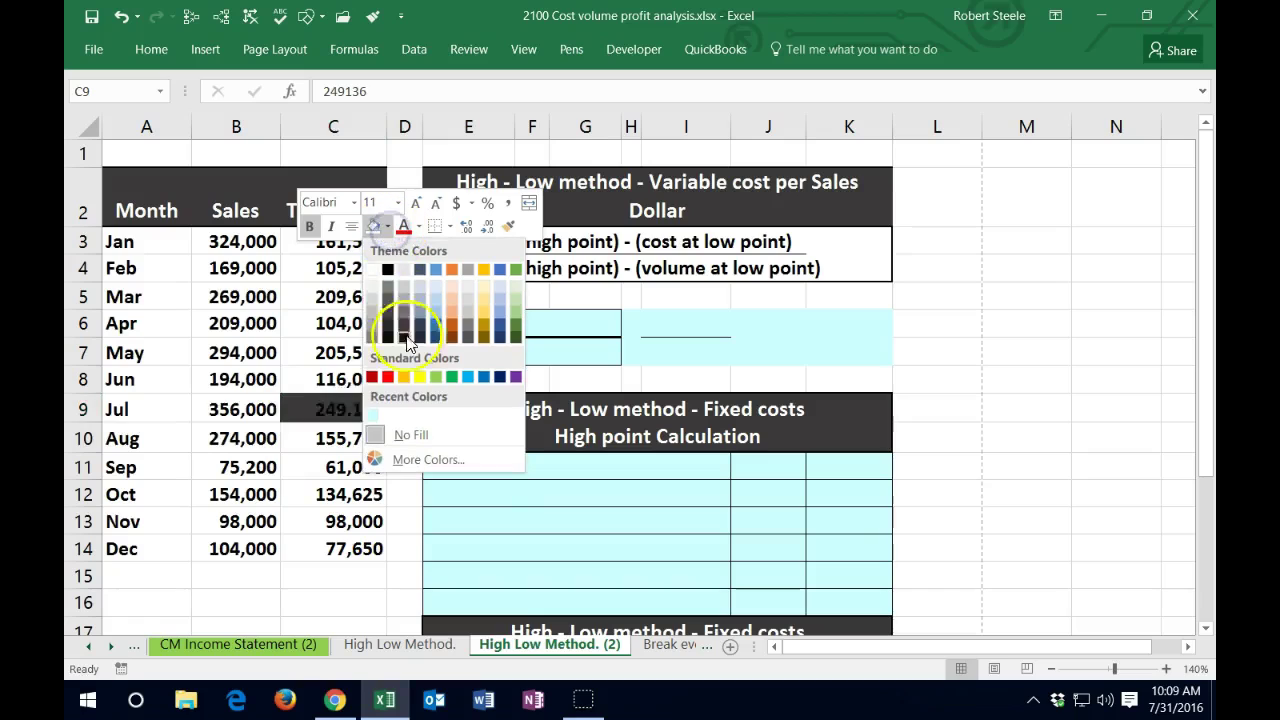
left_click(437, 378)
Put a minus sign in F6 and calculate the lowest total cost in G6 with a MIN formula over C3:C14
left_click(537, 322)
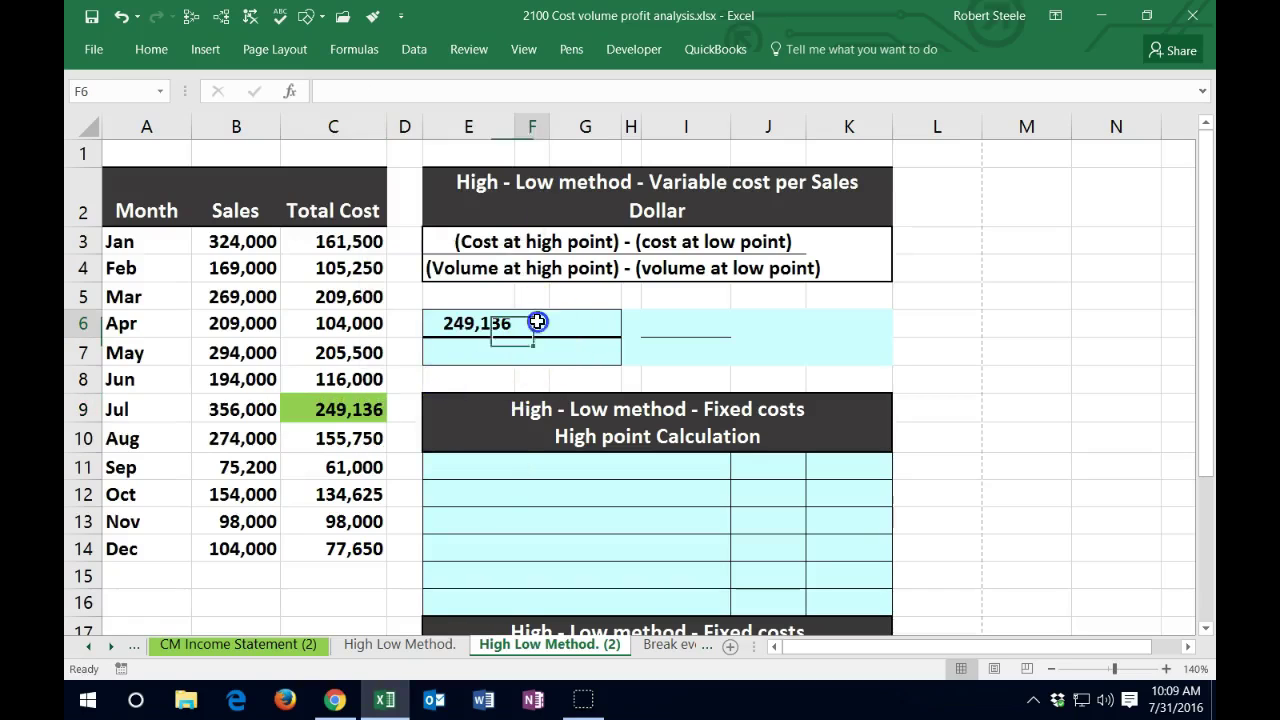
key("Right")
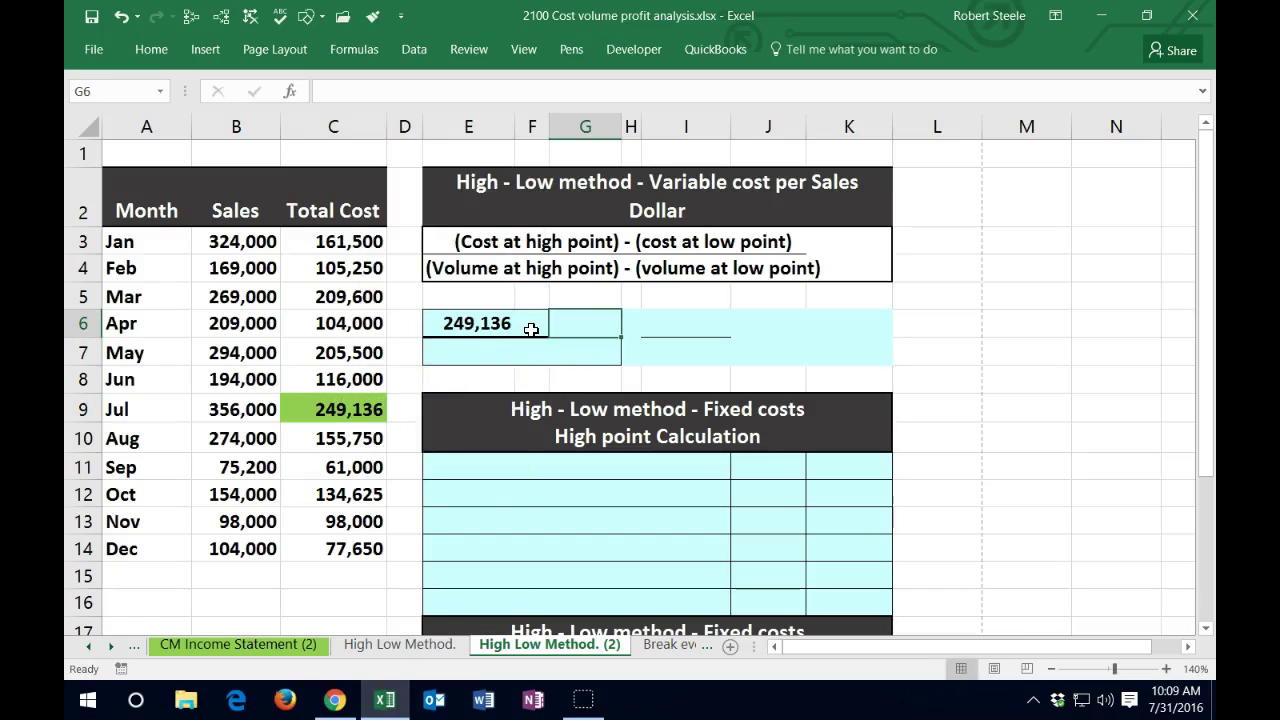
type("=")
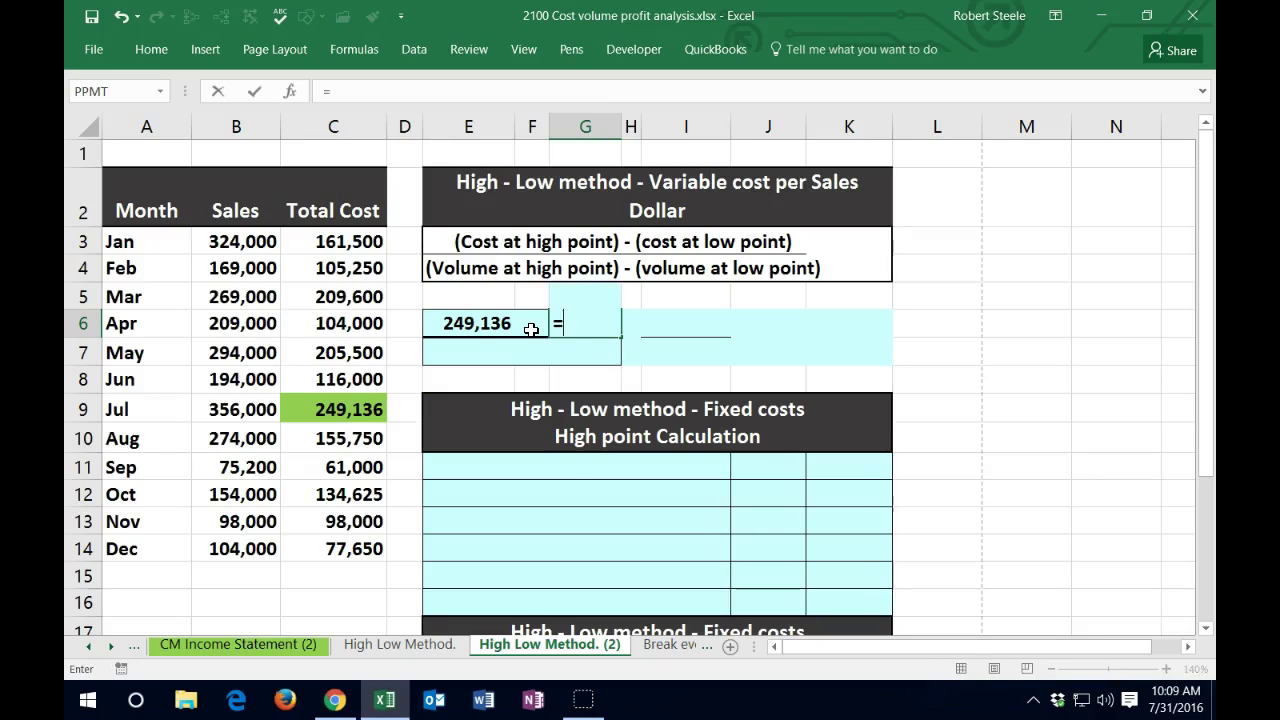
type("min")
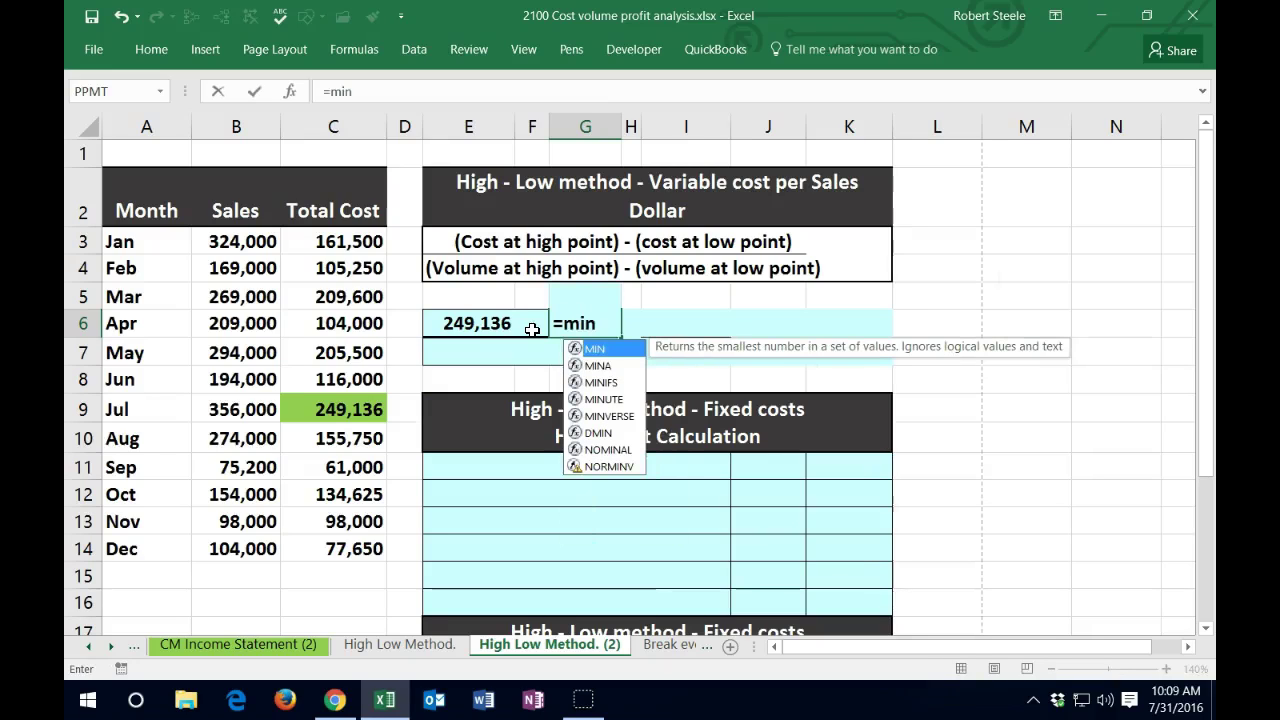
double_click(576, 347)
left_click_drag(362, 252, 349, 543)
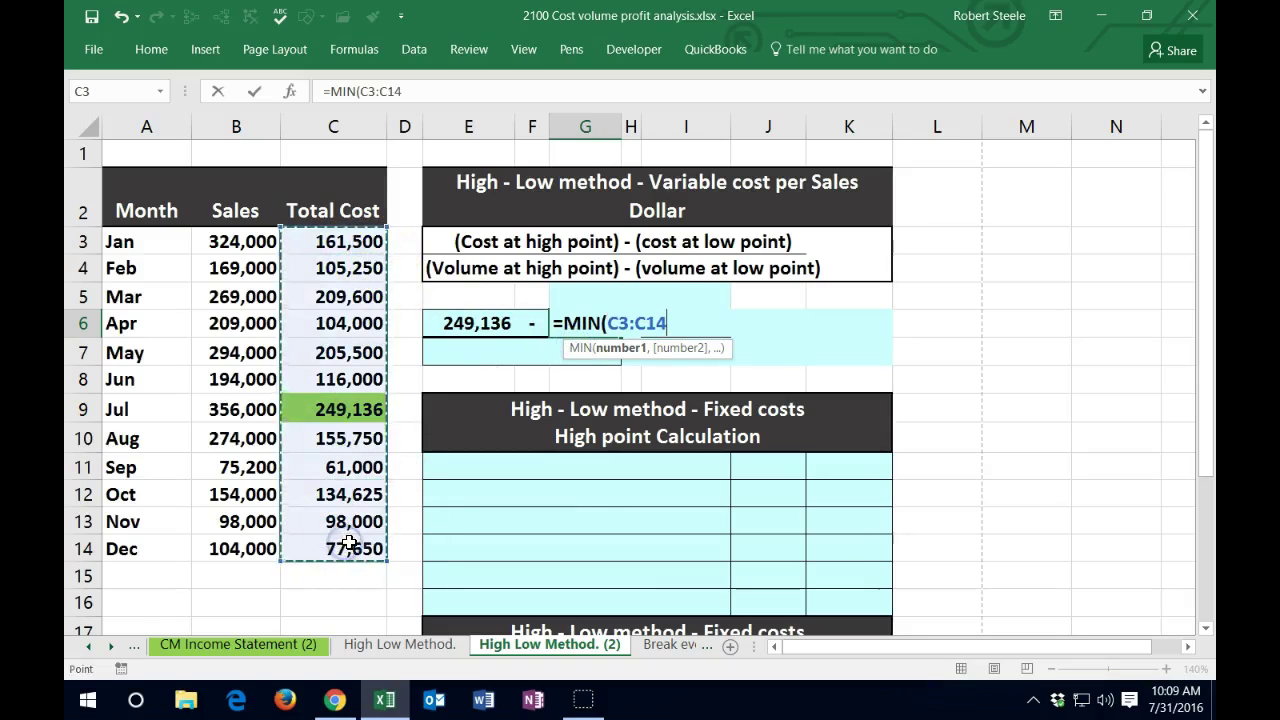
key("Return")
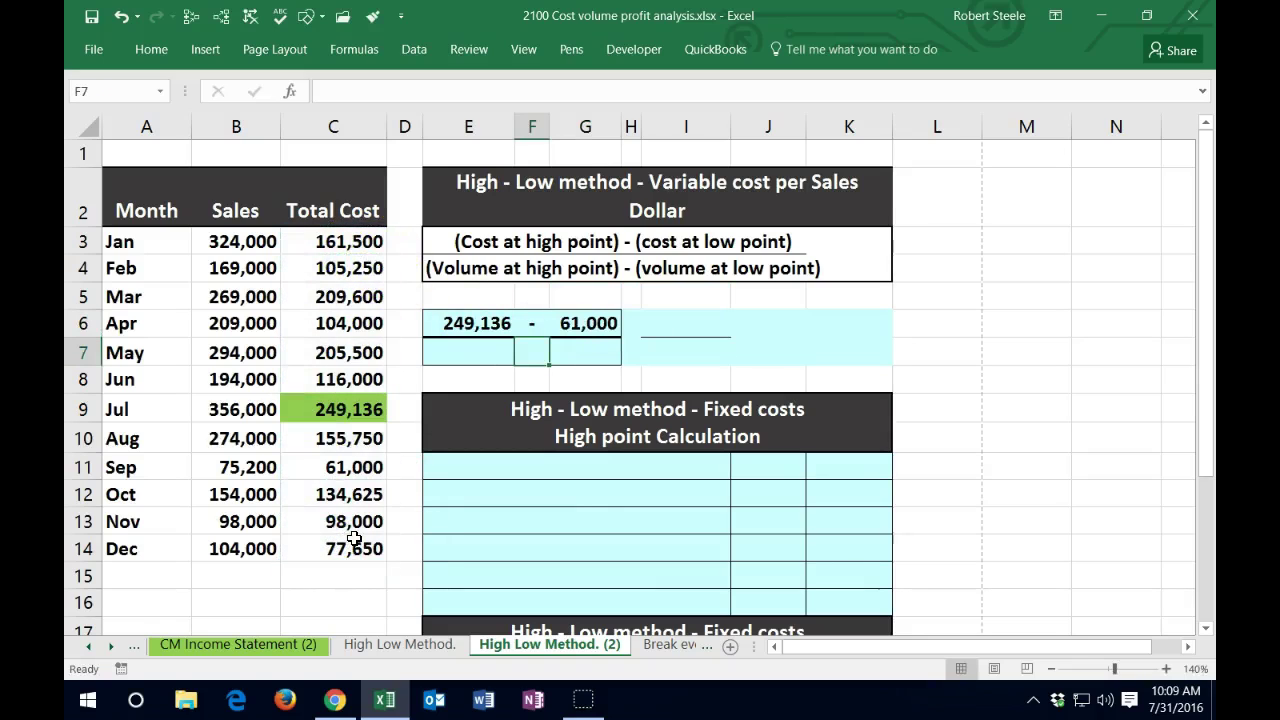
Highlight September's total cost cell, C11, with the same light green fill
left_click(360, 467)
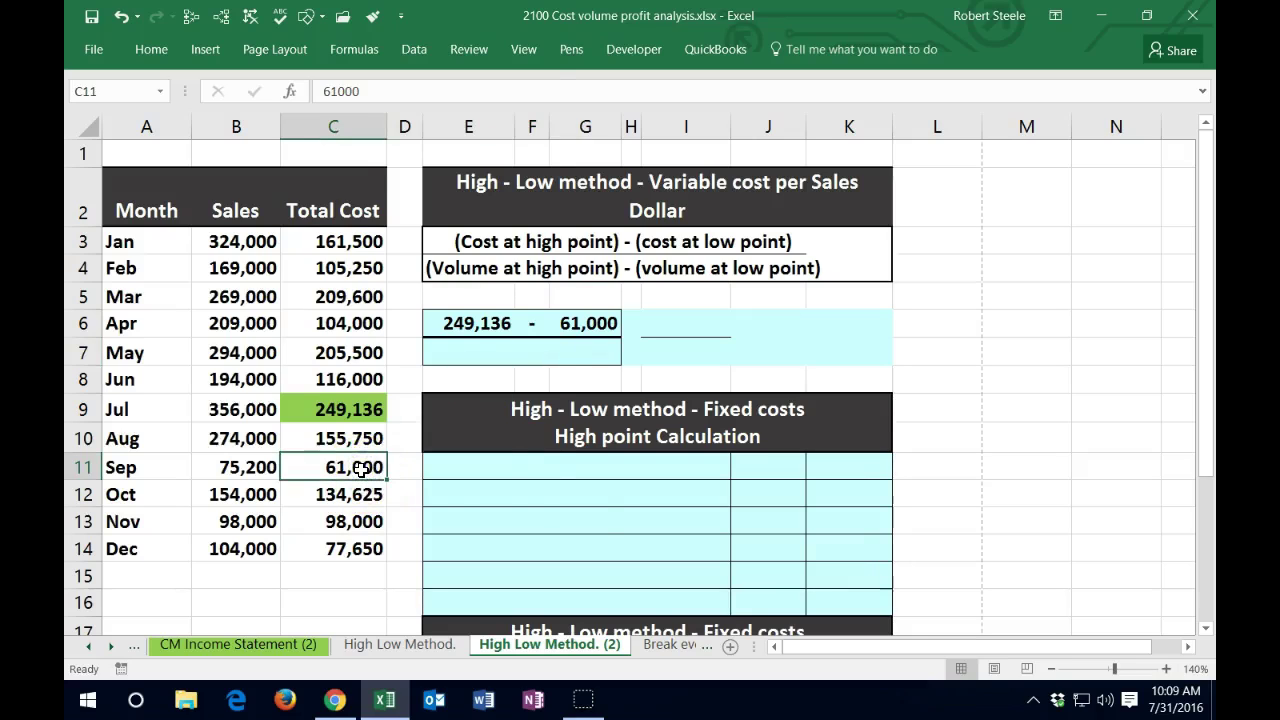
right_click(360, 467)
left_click(437, 523)
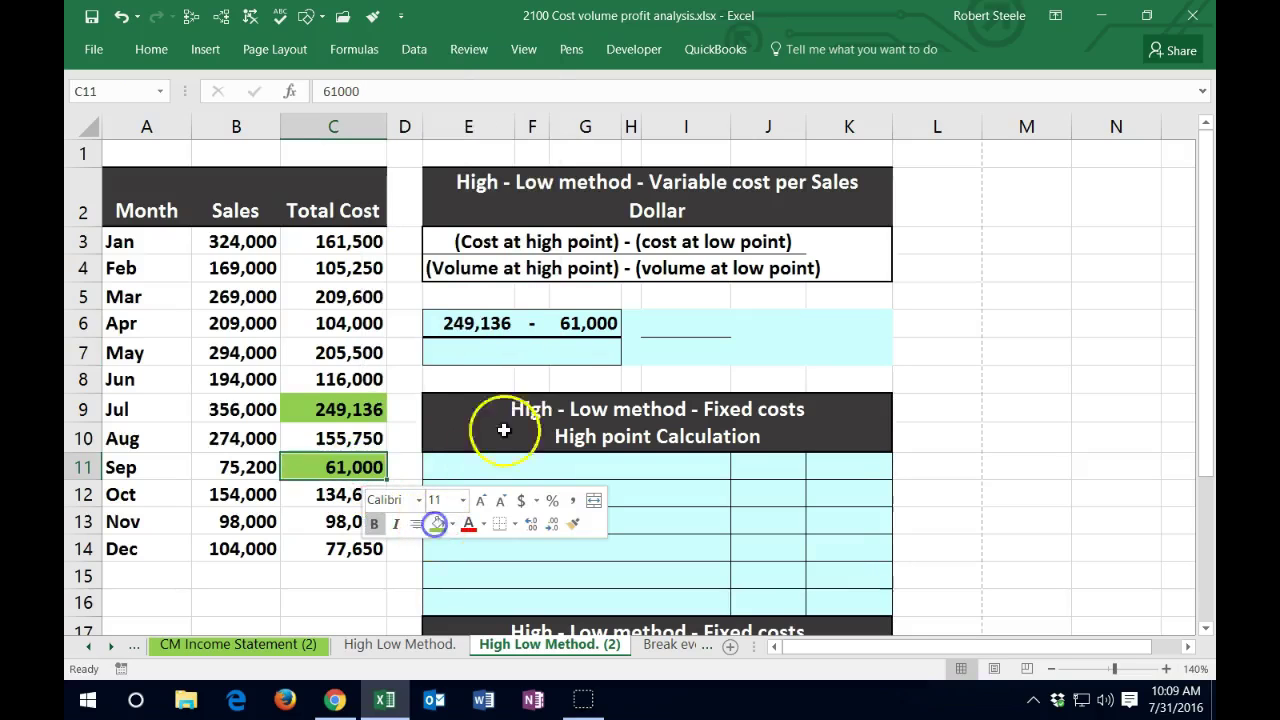
Calculate the highest sales volume in cell E7 with a MAX formula over the January to December sales
left_click(488, 357)
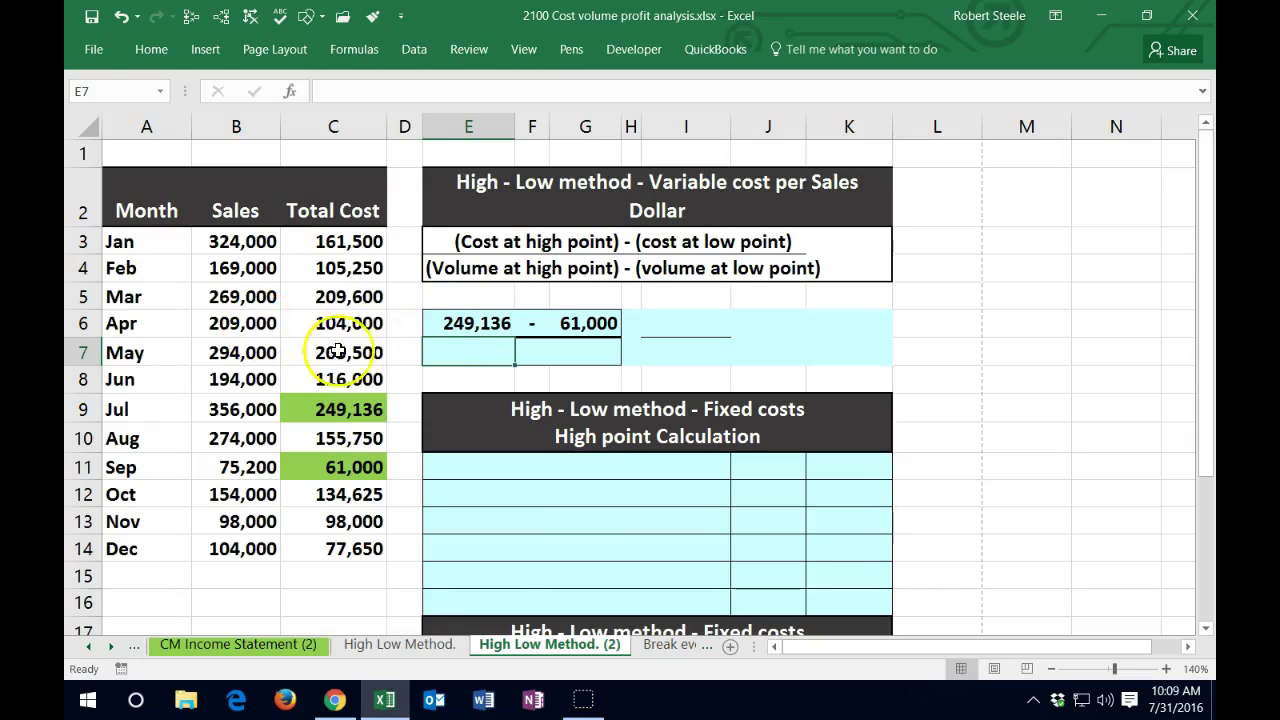
type("=")
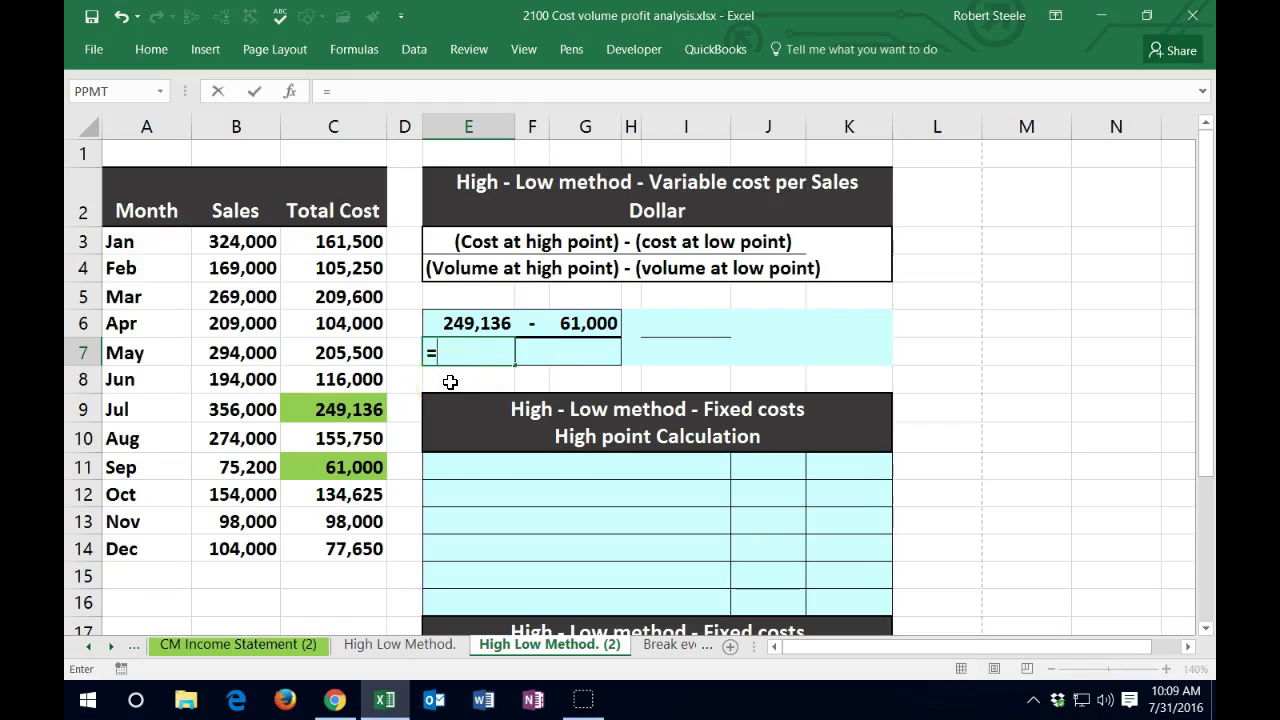
type("max")
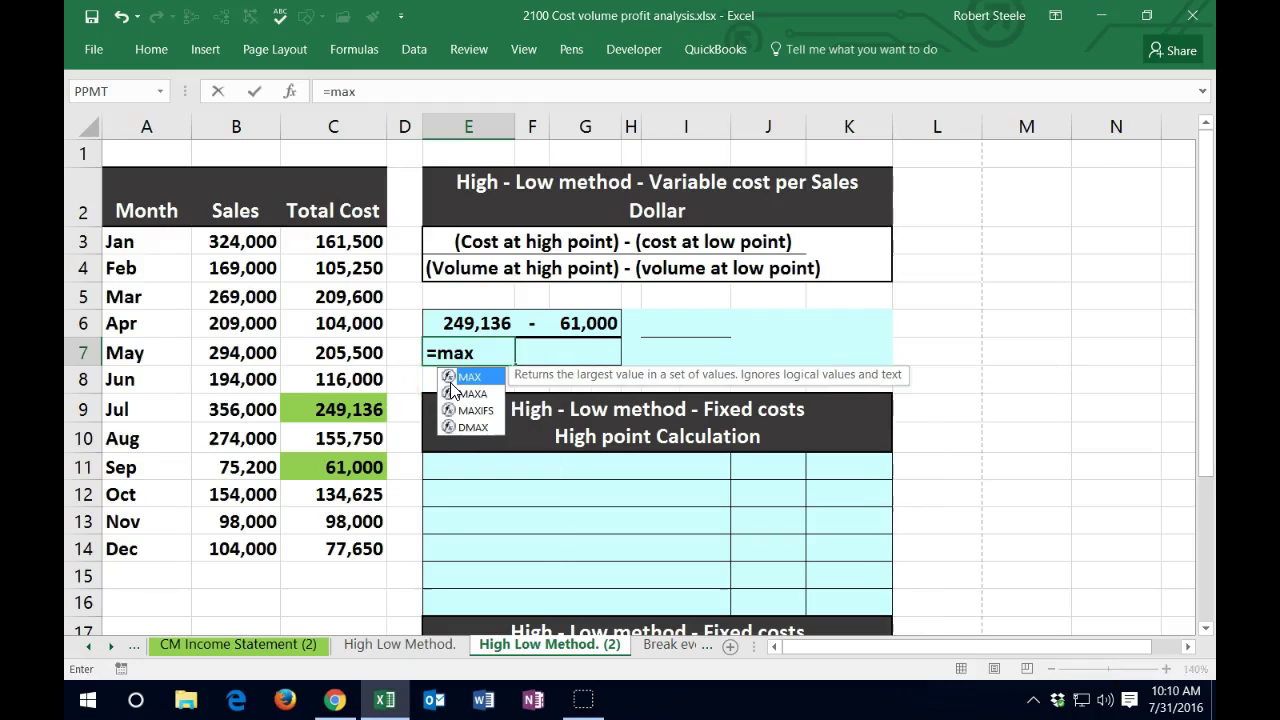
double_click(455, 378)
left_click_drag(240, 241, 250, 539)
key("Return")
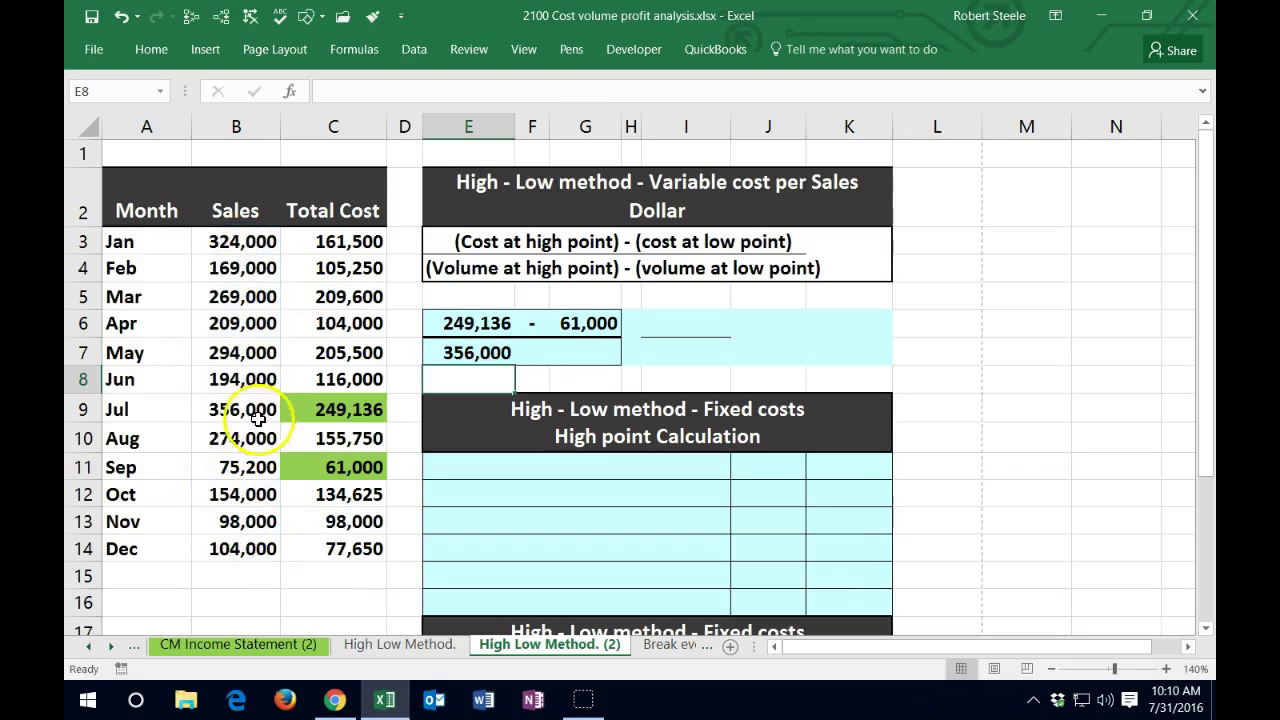
Highlight July's sales cell, B9, with the light green fill
left_click(243, 404)
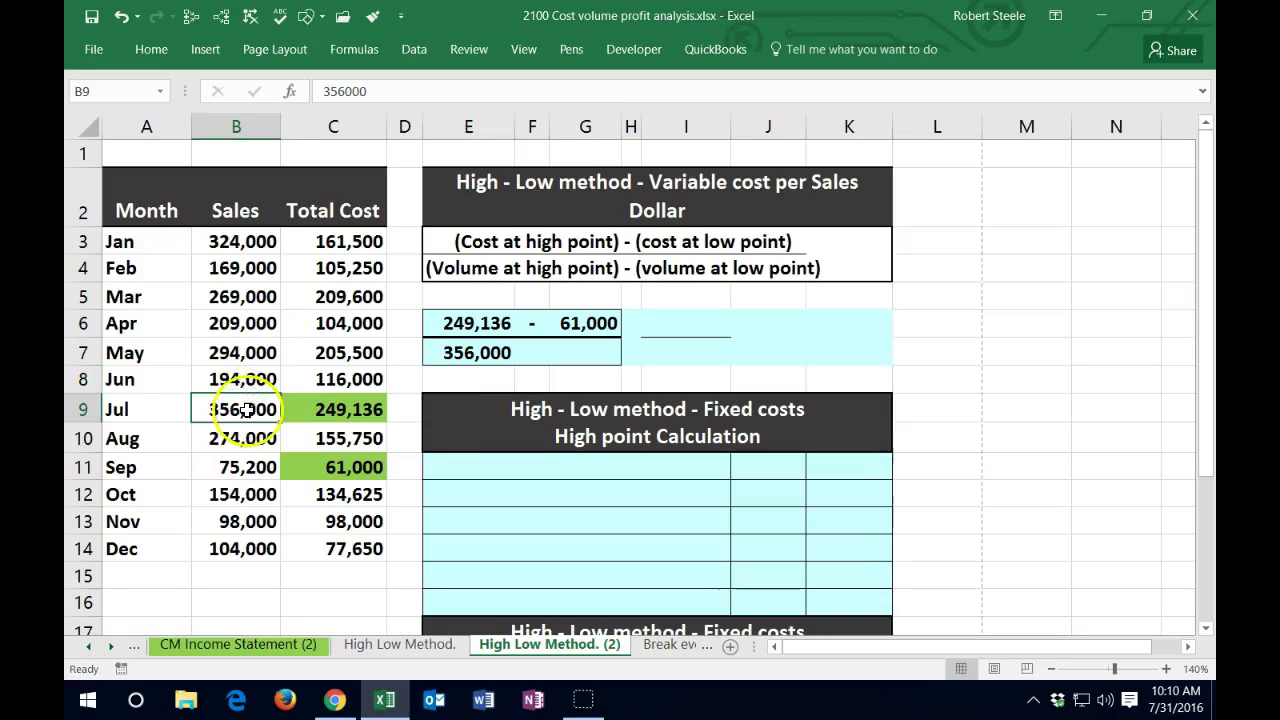
right_click(250, 410)
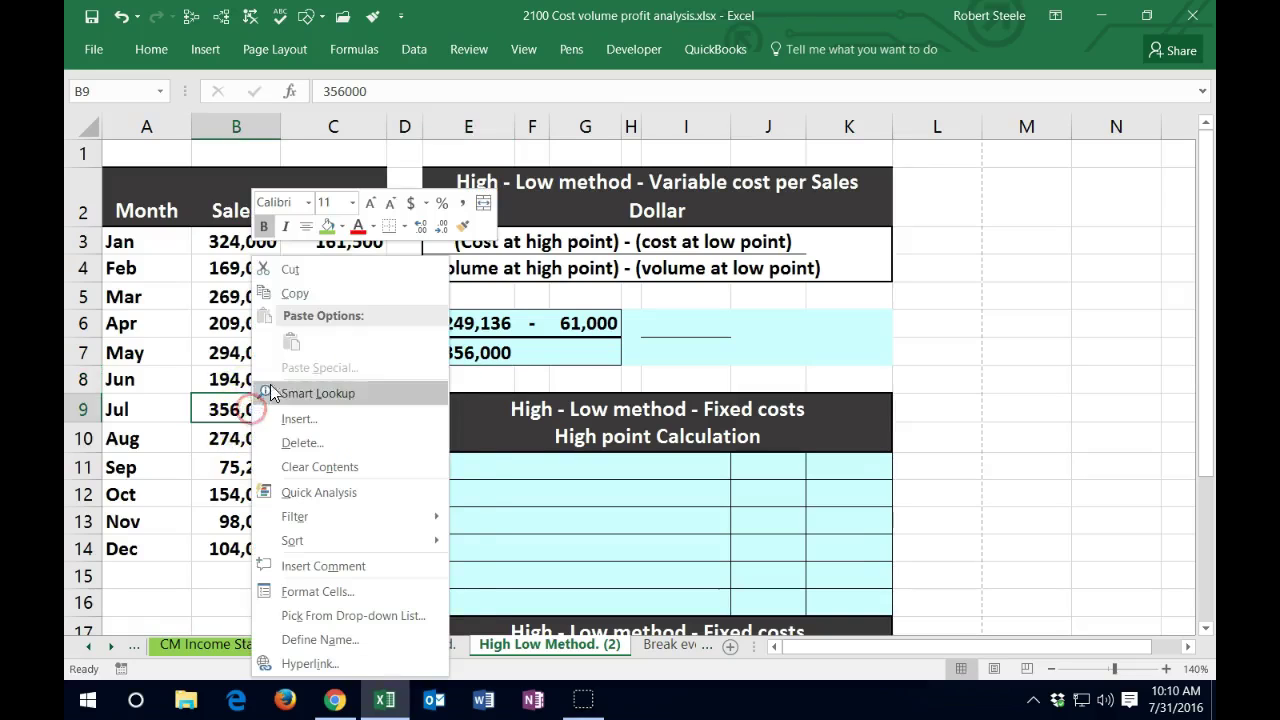
left_click(324, 226)
Put a minus sign in F7 and calculate the lowest sales volume in G7 with a MIN formula over the January to December sales
left_click(530, 350)
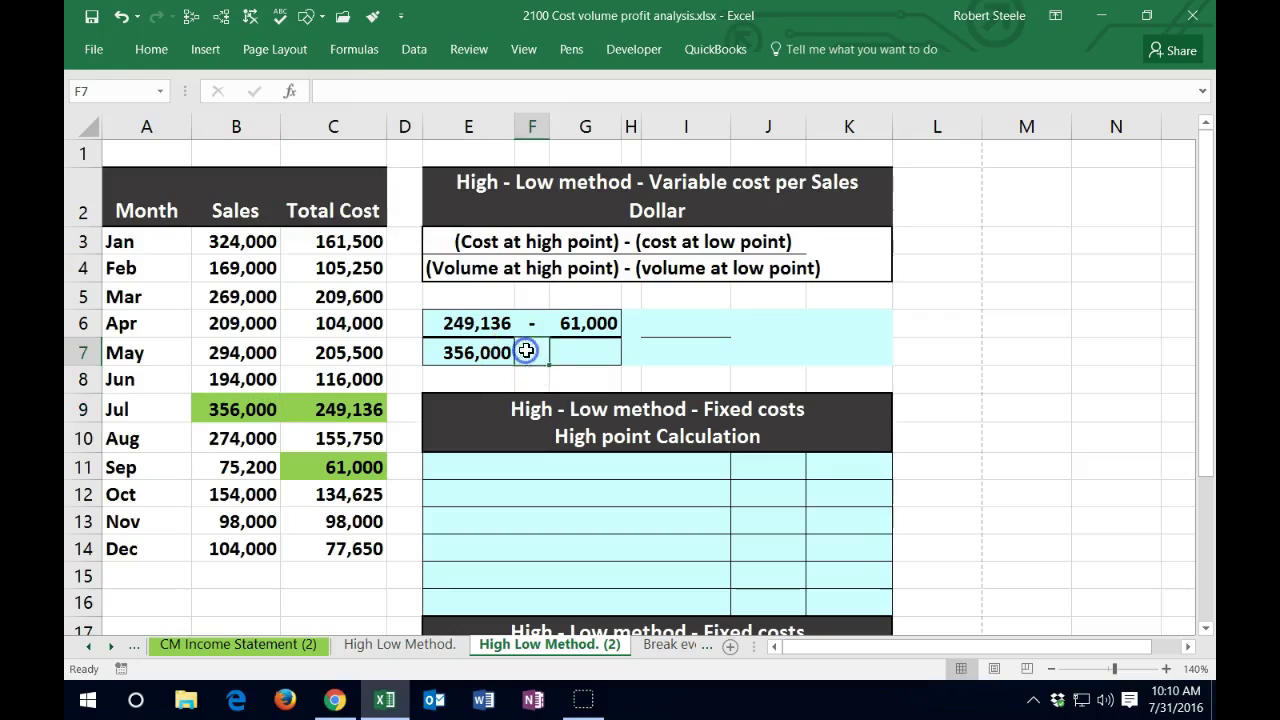
type("-")
key("Tab")
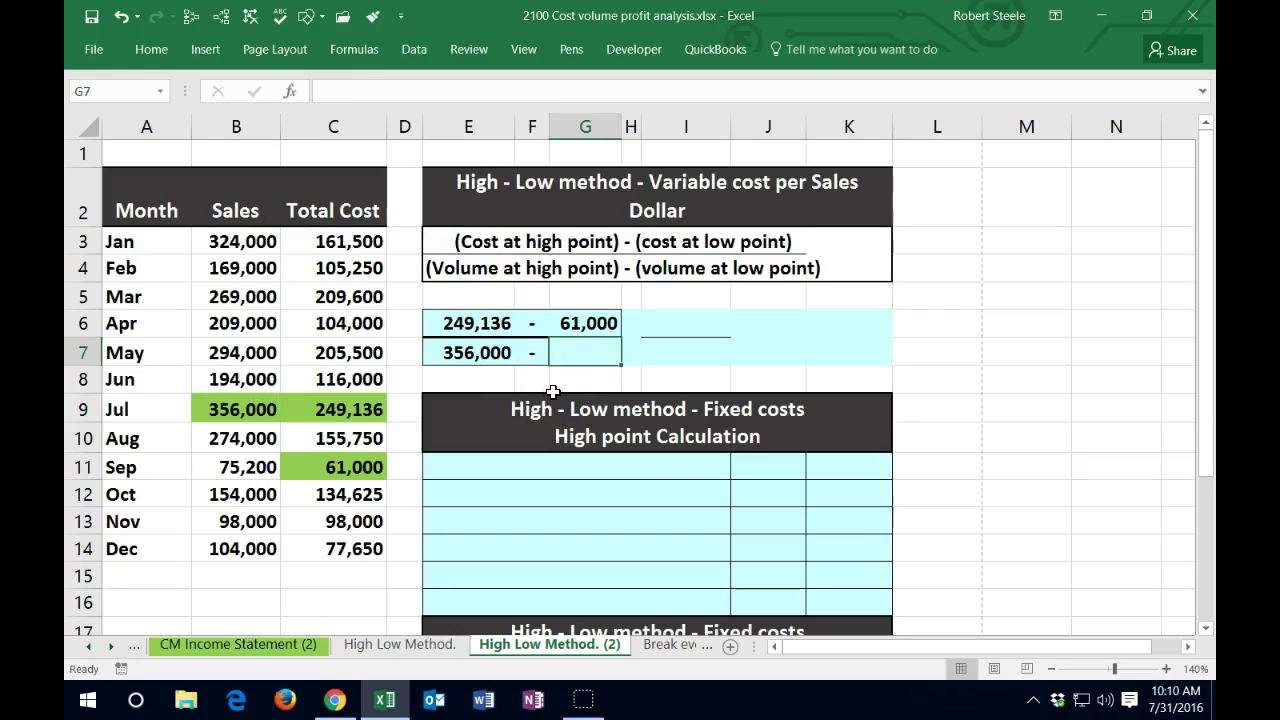
type("=min")
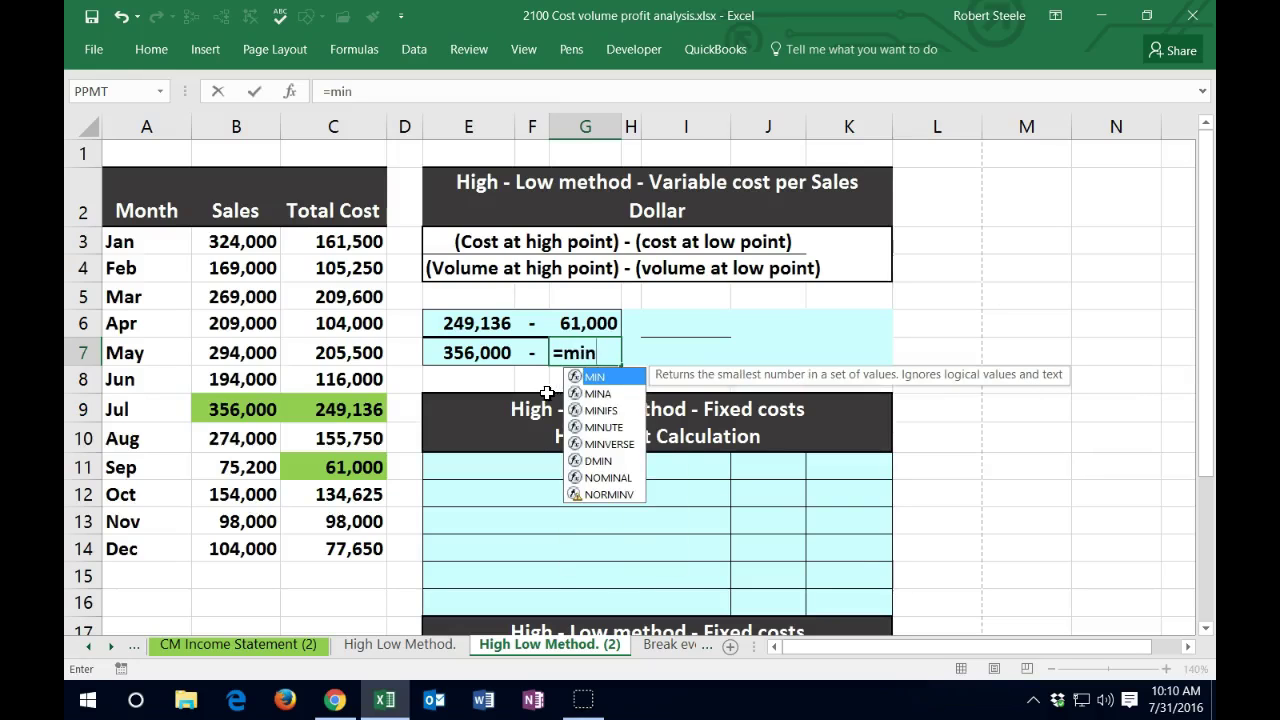
double_click(592, 376)
left_click_drag(236, 241, 243, 545)
key("Return")
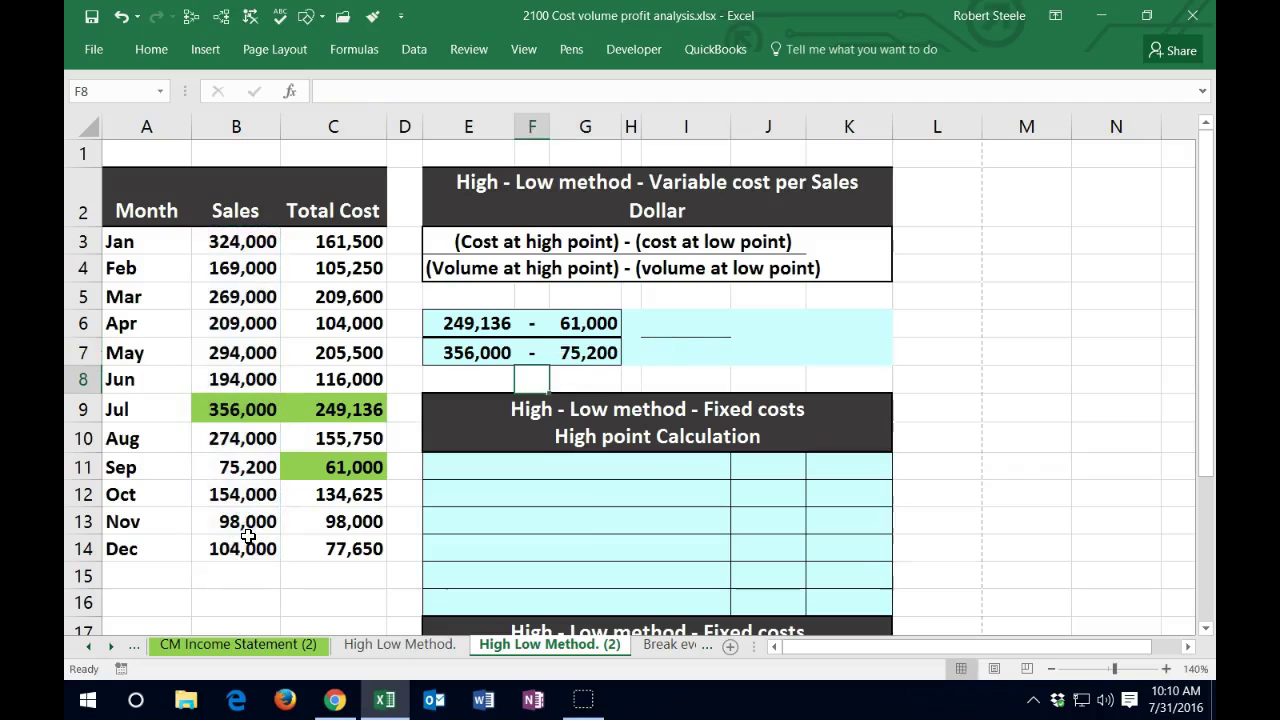
Highlight September's sales cell, B11, with the same light green fill
right_click(244, 467)
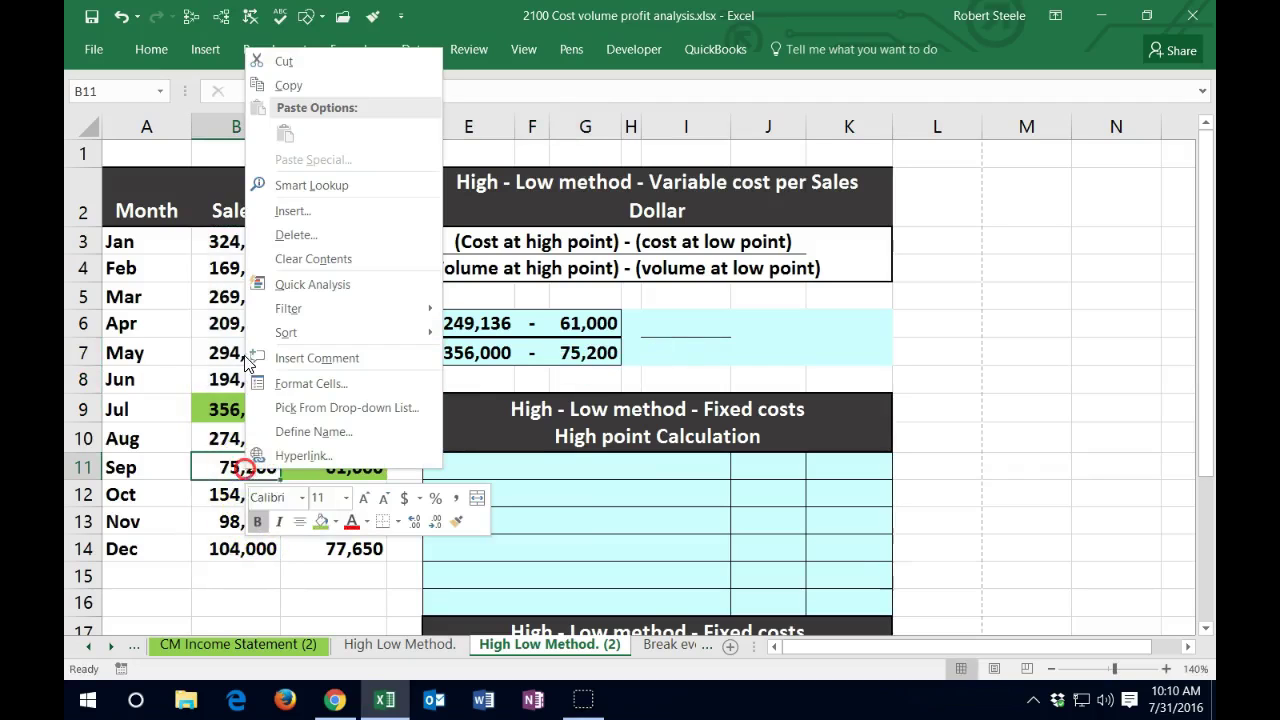
left_click(320, 525)
left_click(575, 410)
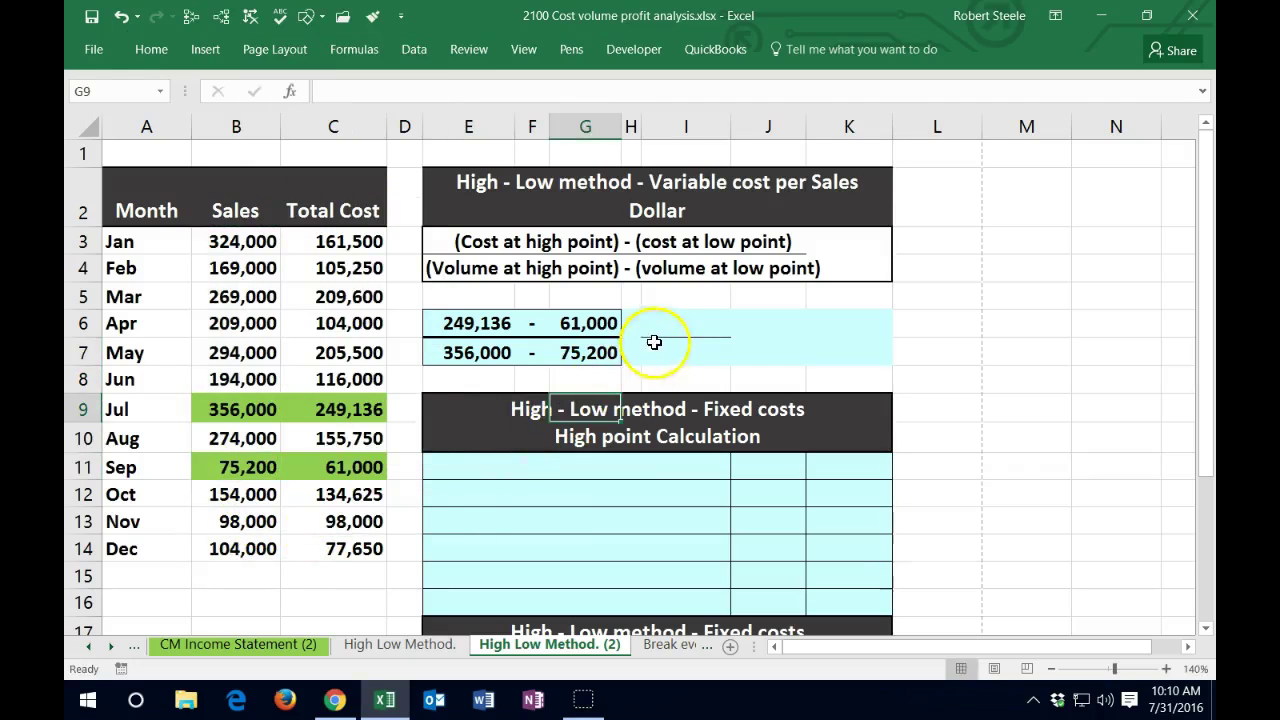
Put an equals sign in the merged cell H6 beside the high-low cost and volume figures
left_click(634, 332)
type("=")
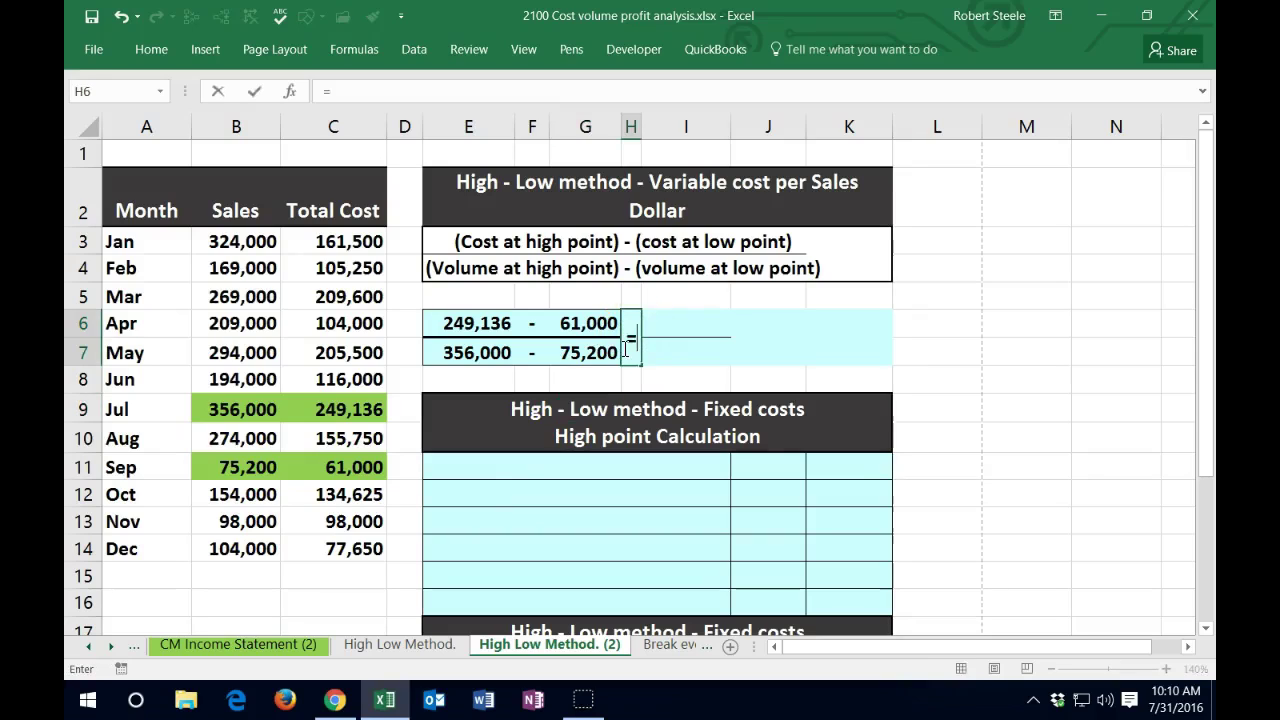
key("Tab")
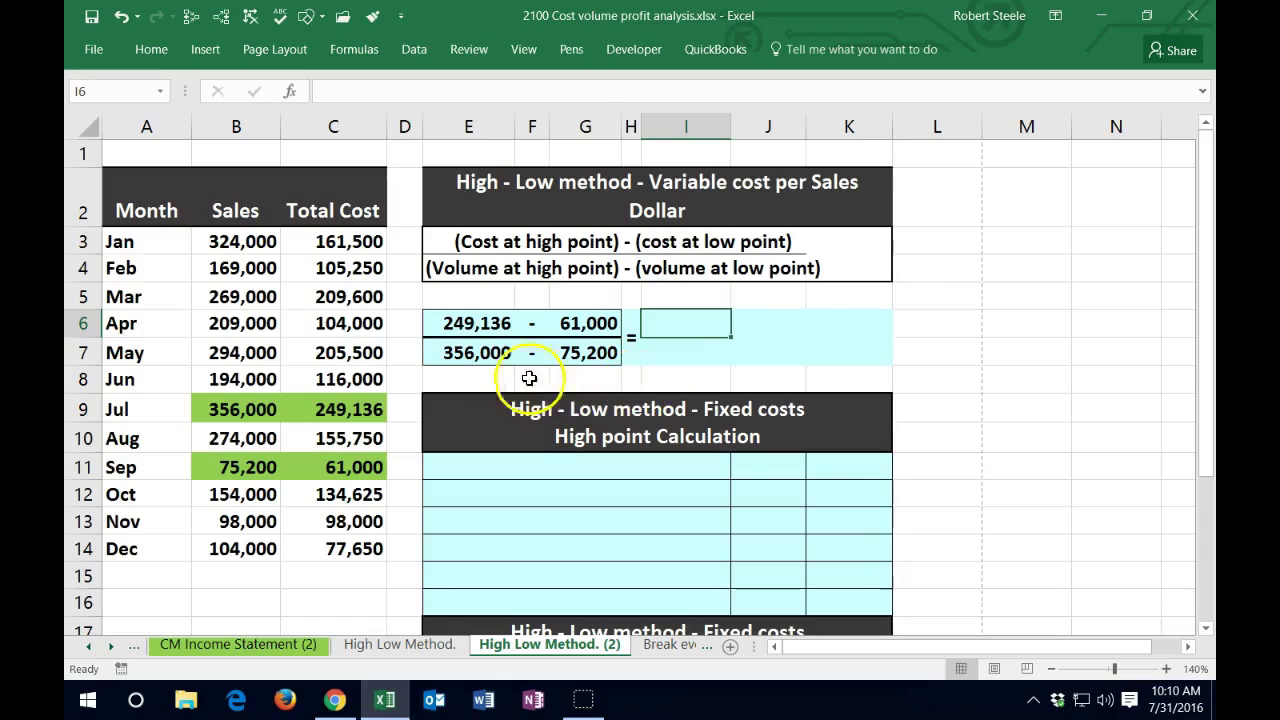
left_click(409, 322)
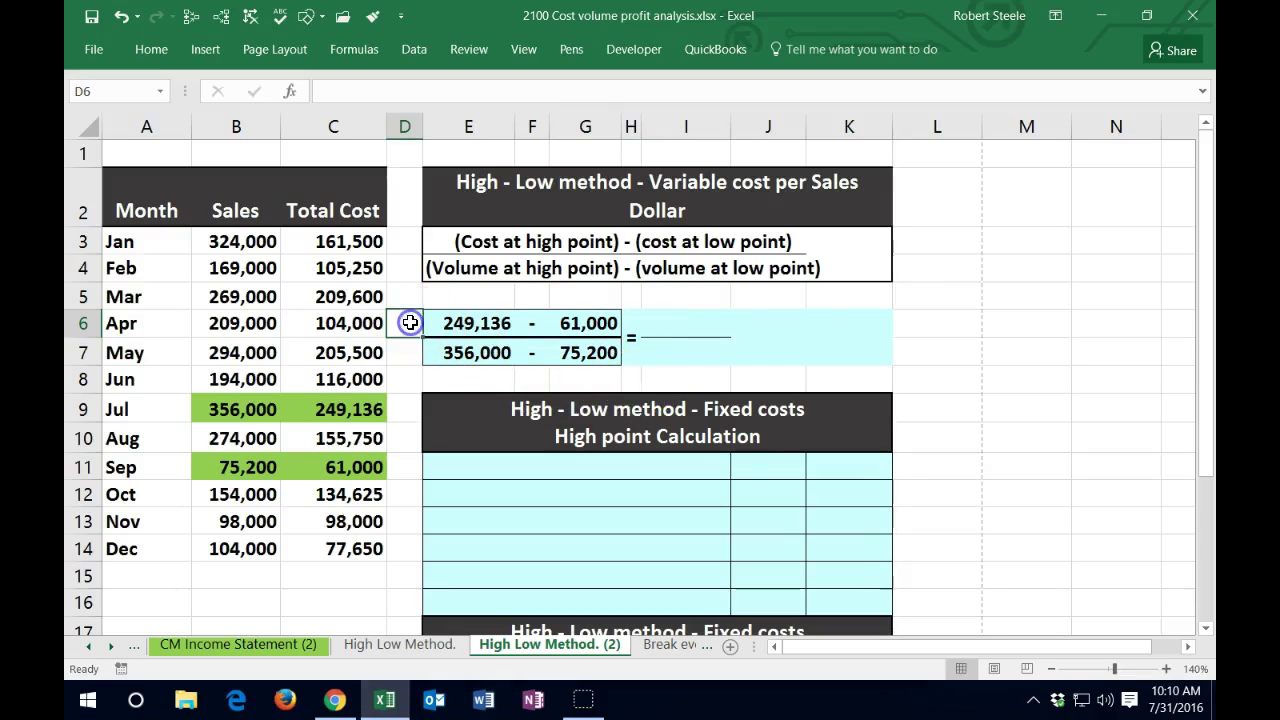
left_click(413, 348)
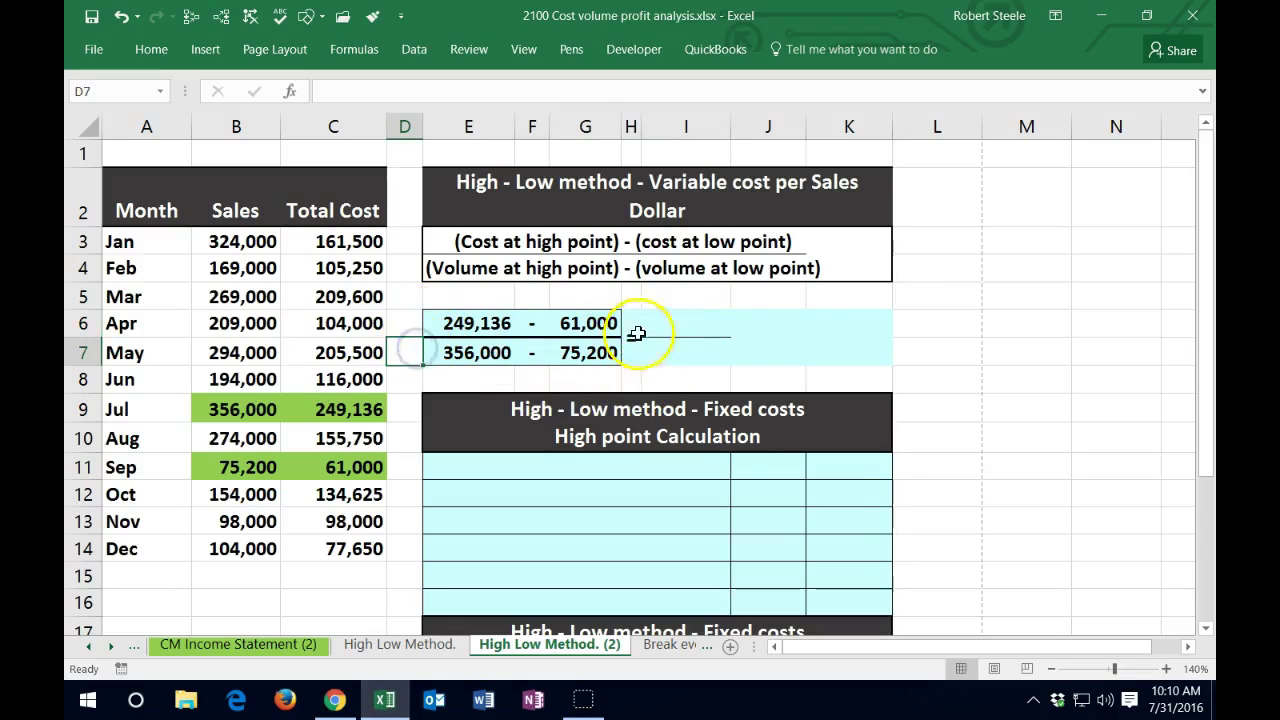
Calculate the cost difference in I6 by subtracting the low cost in G6 from the high cost in E6
left_click(700, 329)
type("=")
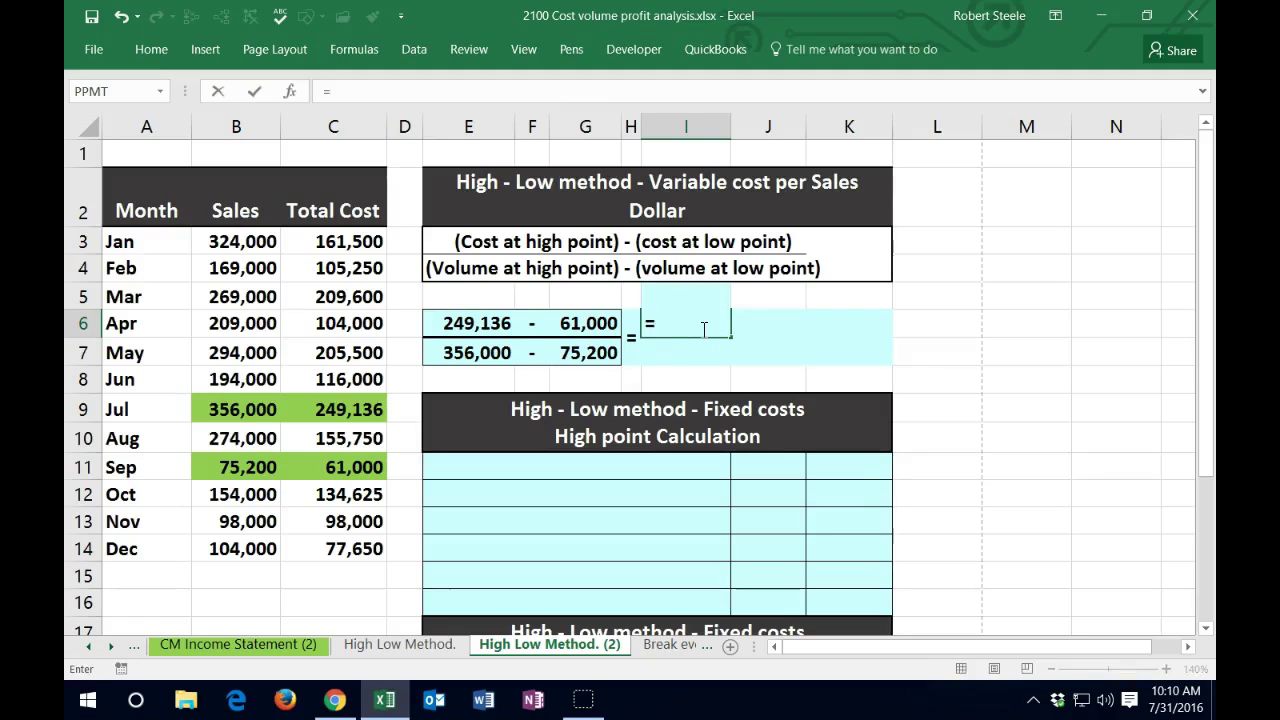
left_click(500, 322)
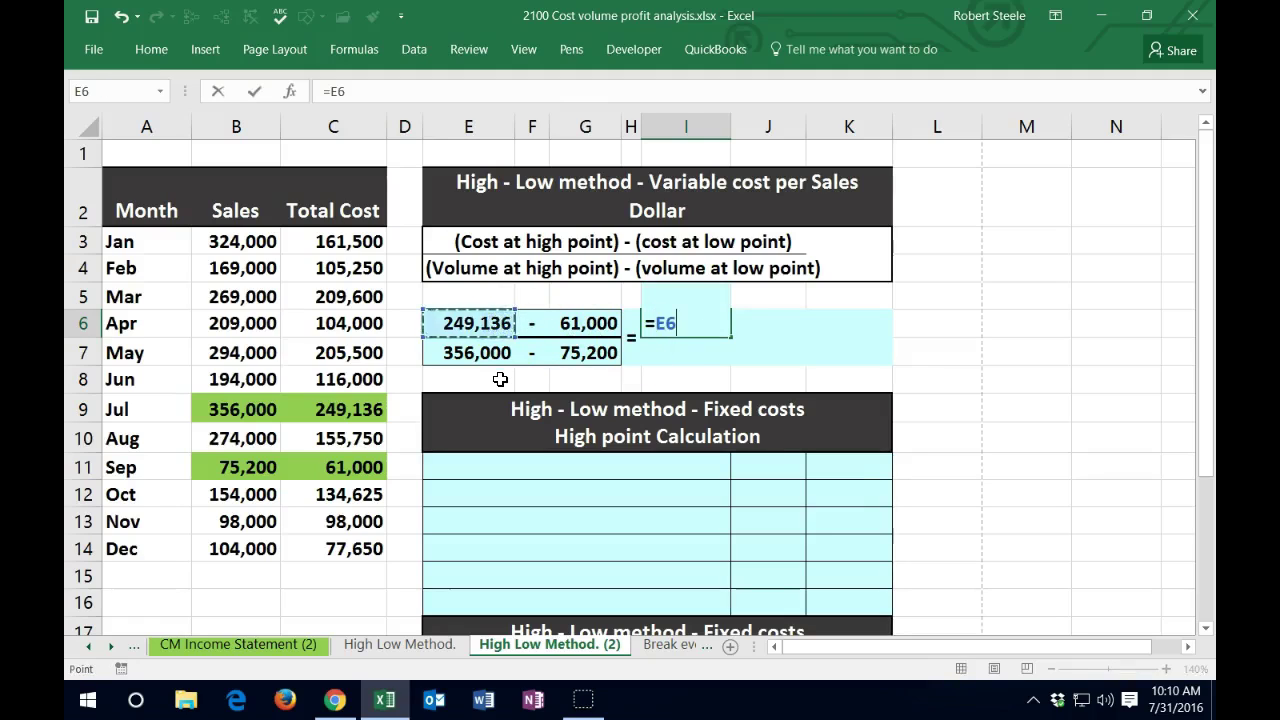
type("-")
left_click(574, 322)
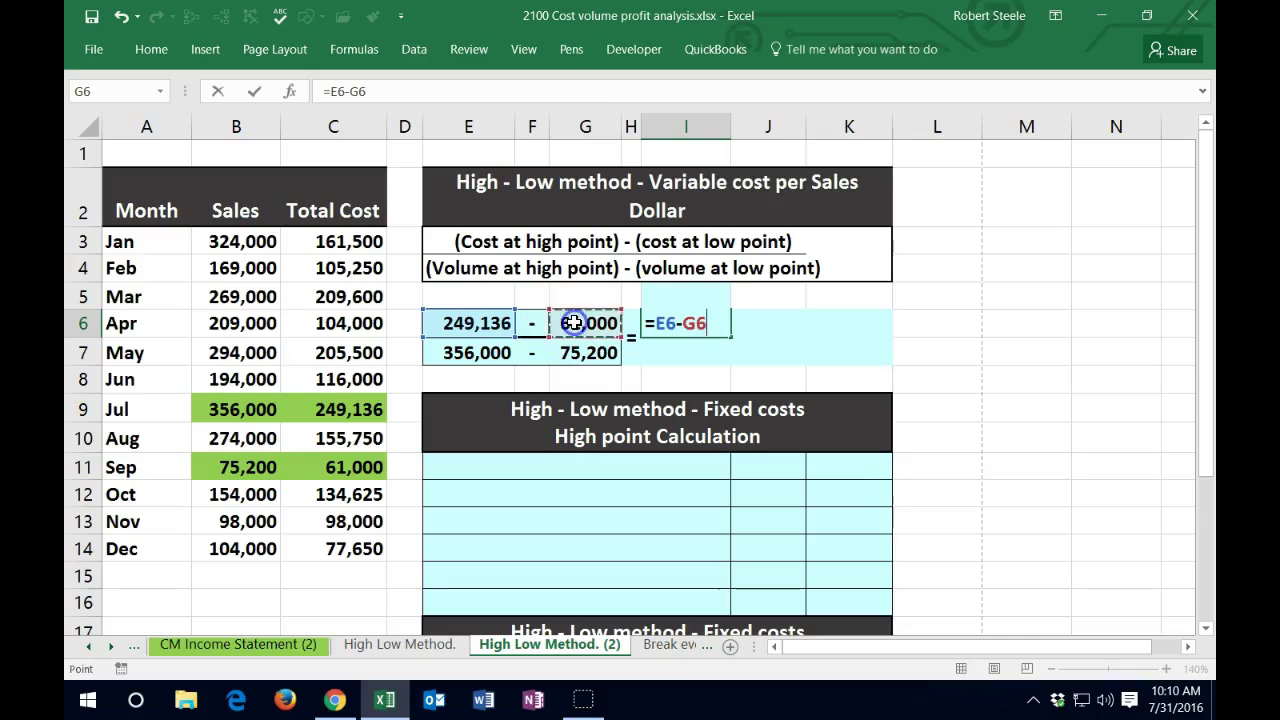
key("Return")
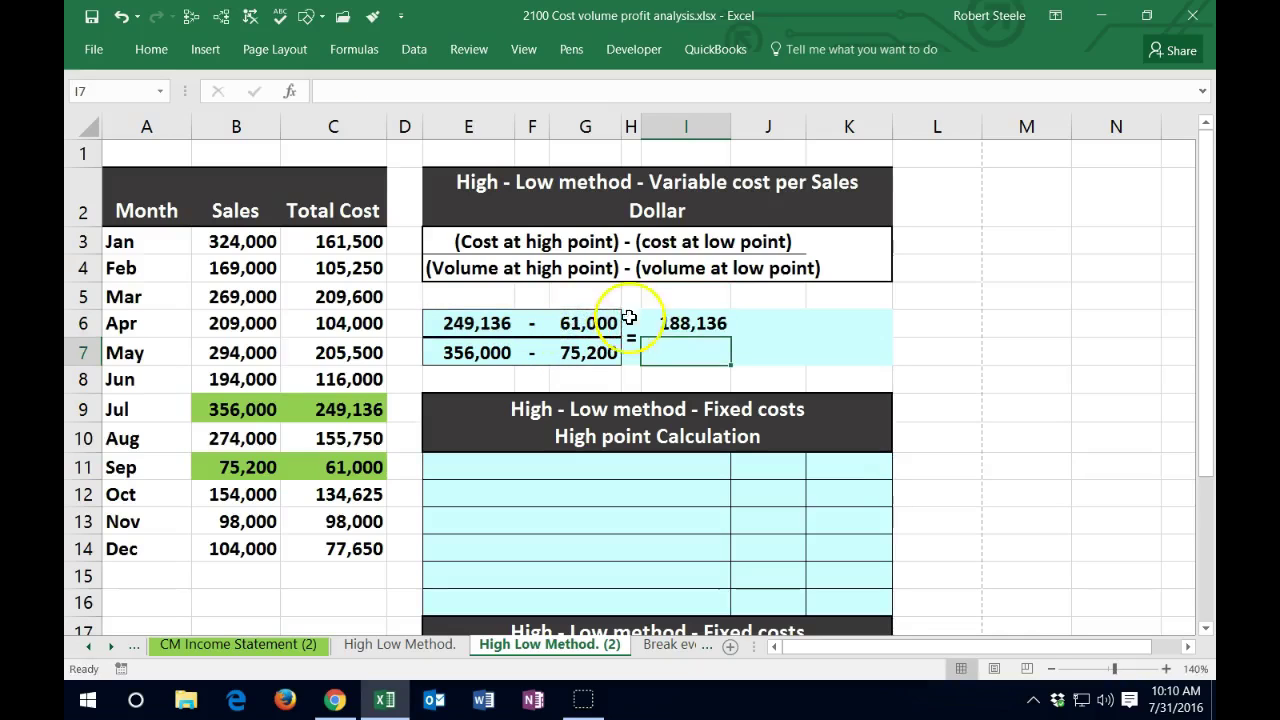
Calculate the sales volume difference in I7 by subtracting the low volume in G7 from the high volume in E7
type("=")
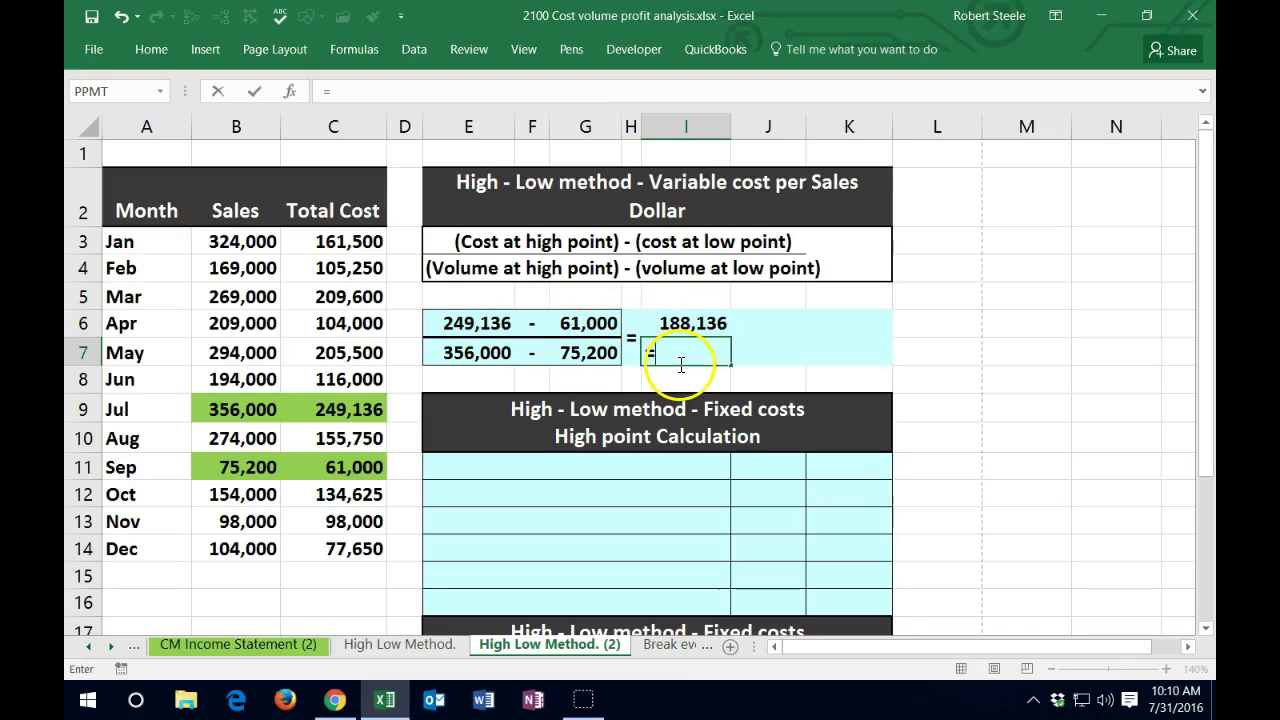
left_click(472, 352)
type("-")
left_click(583, 353)
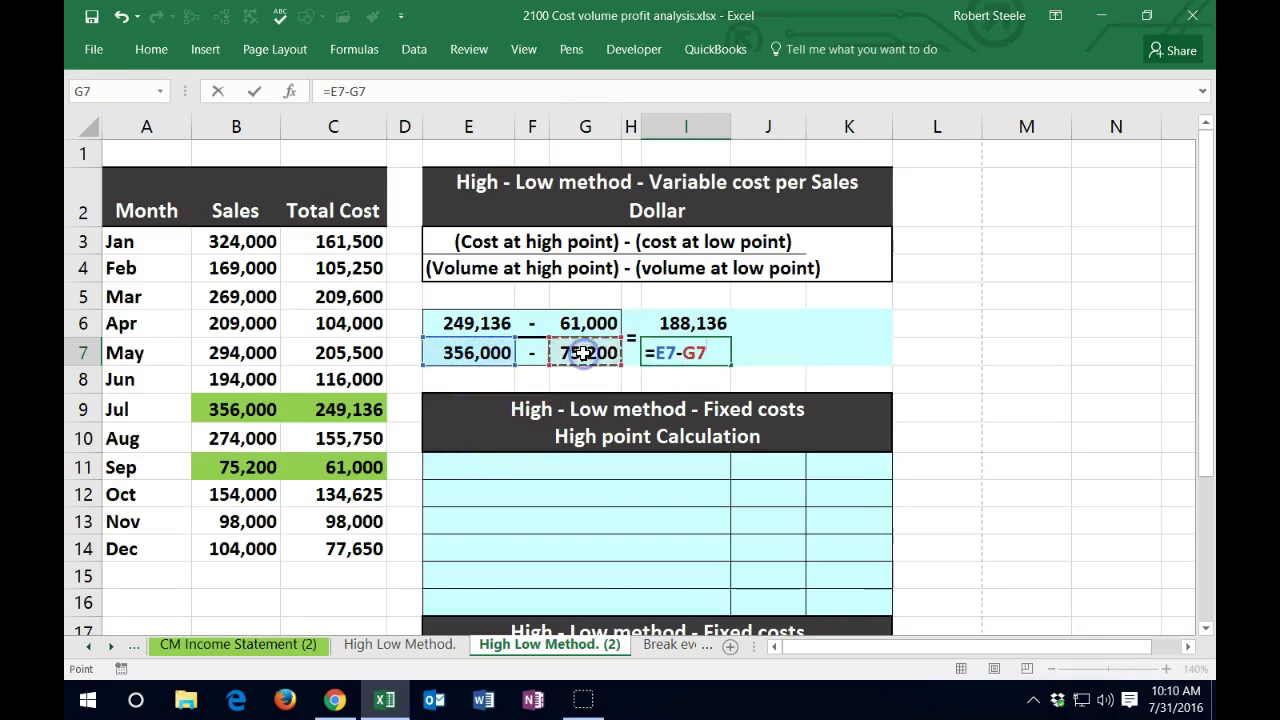
key("Return")
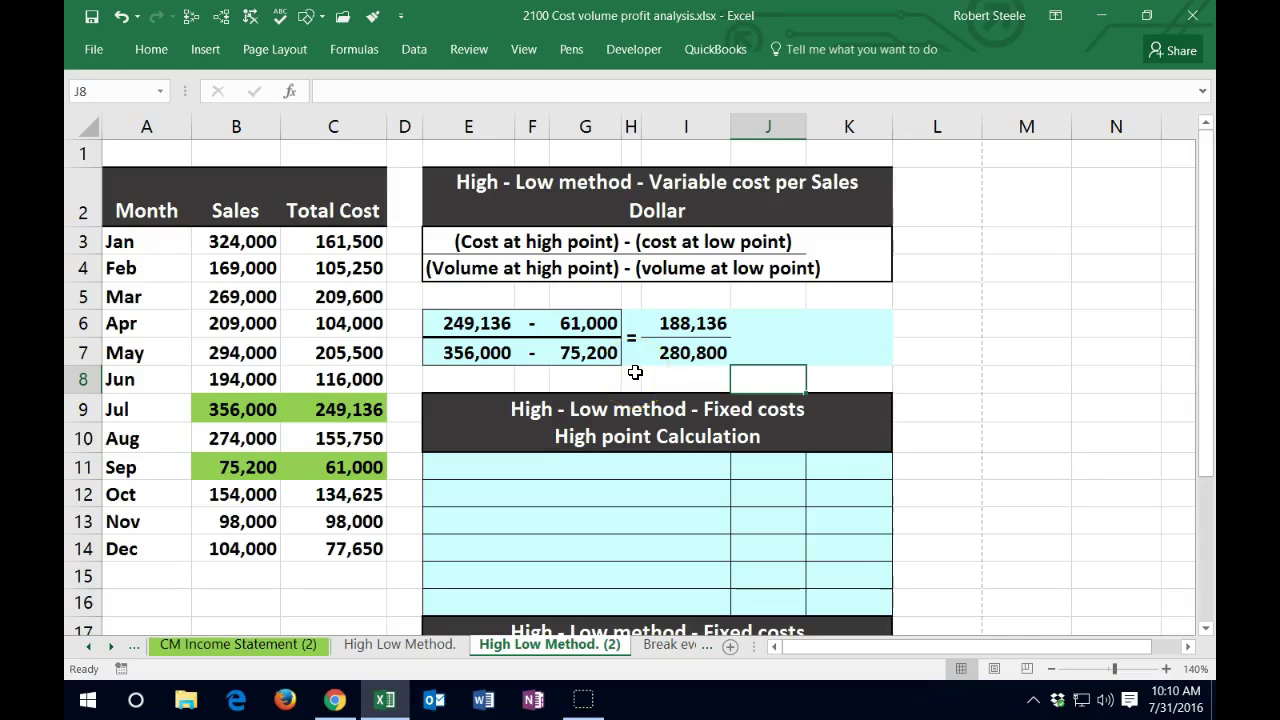
Put an equals sign in J6 and calculate the variable cost per sales dollar in K6 with the formula =I6/I7
left_click(786, 330)
type("=")
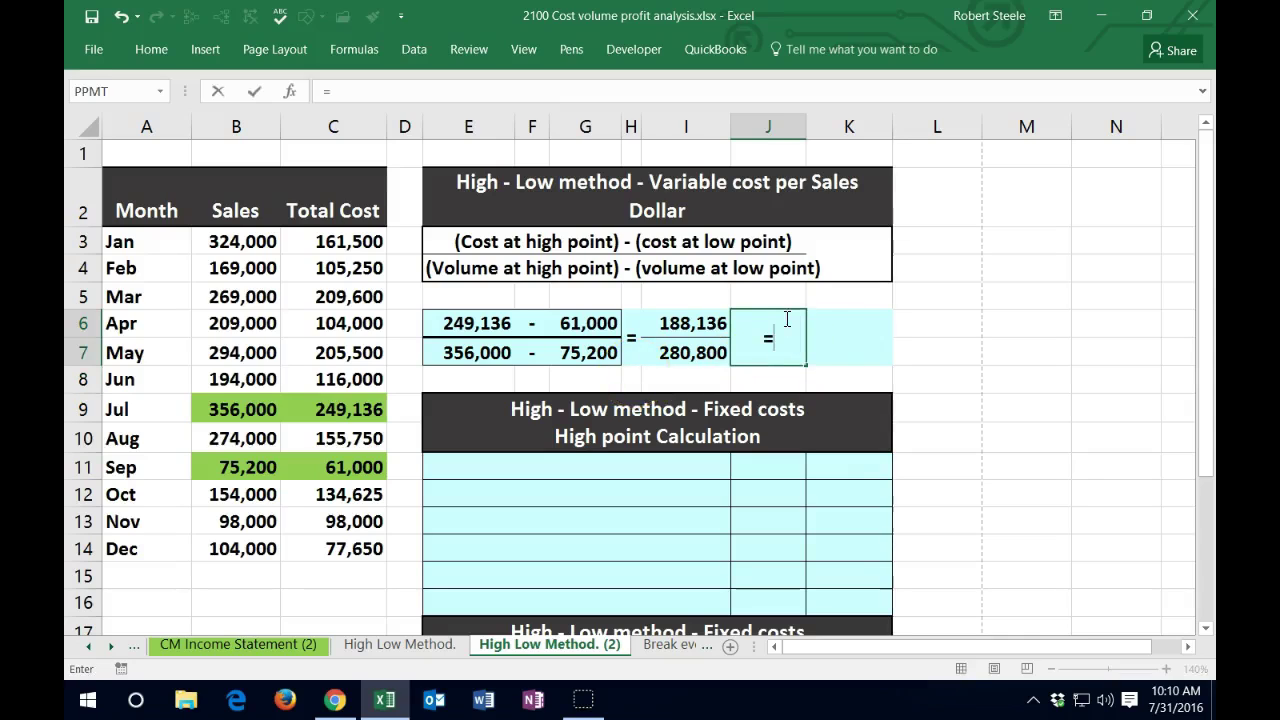
key("Tab")
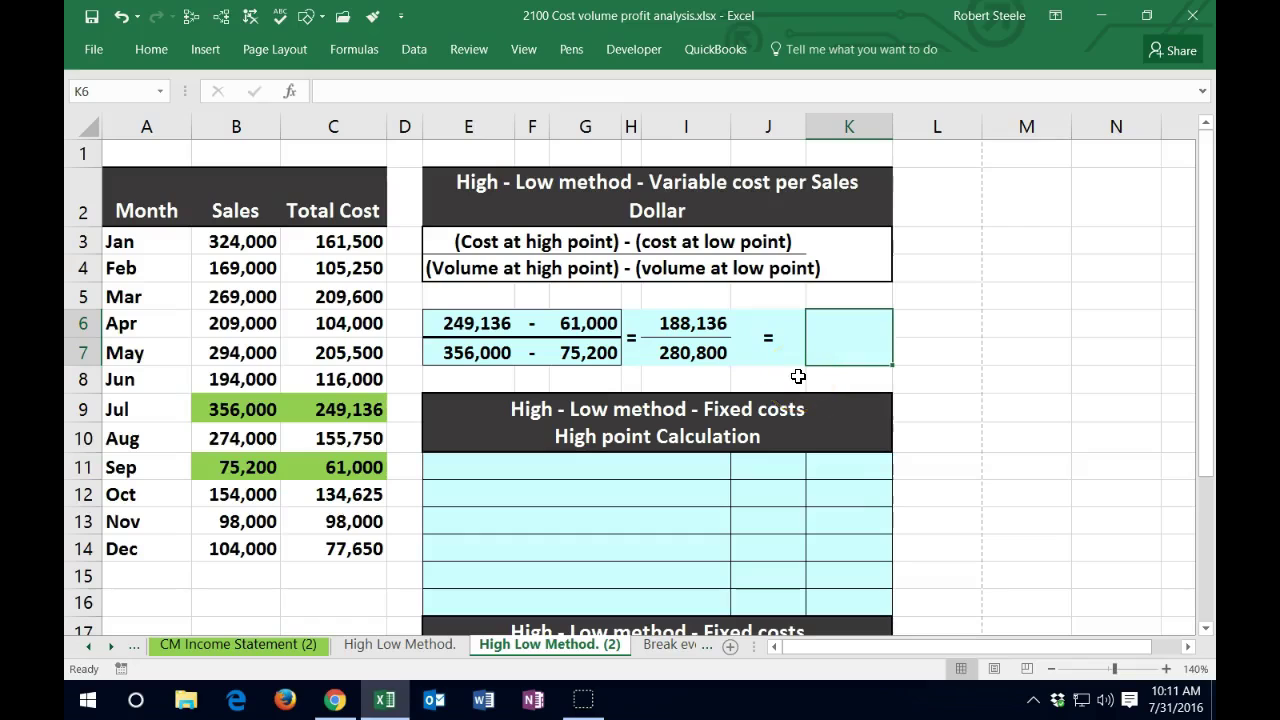
type("=")
left_click(712, 326)
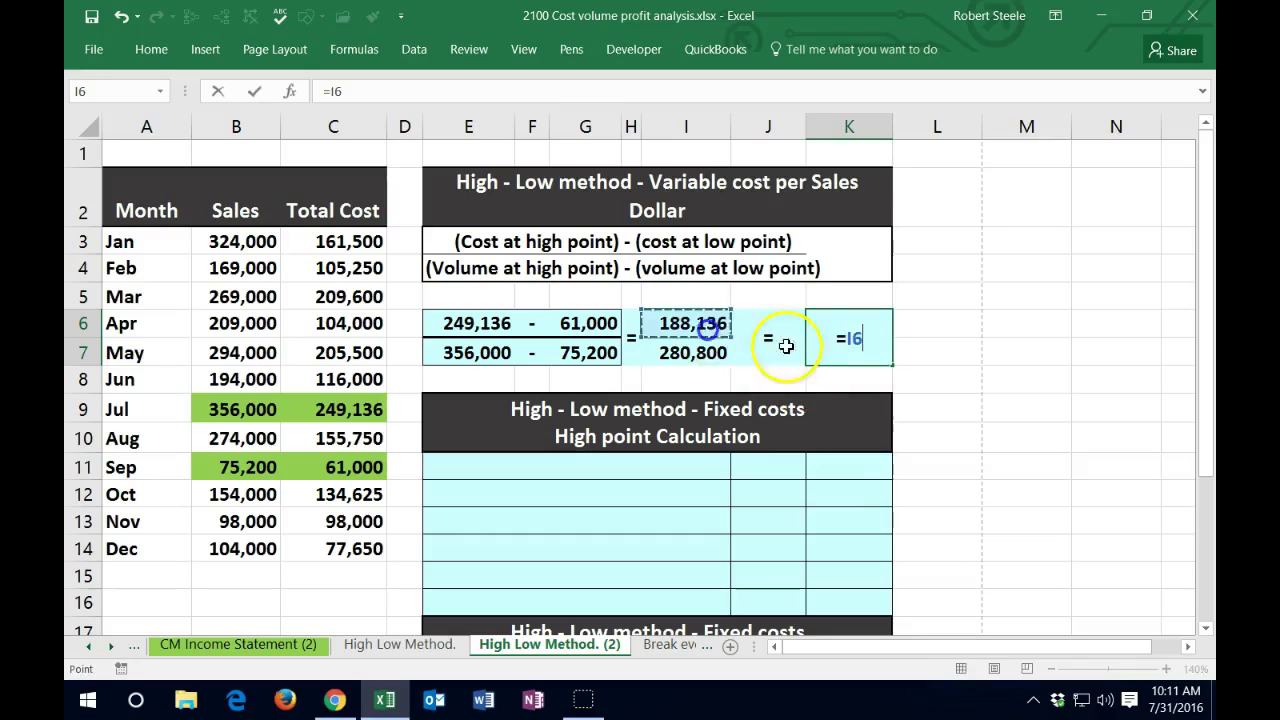
type("/")
left_click(690, 352)
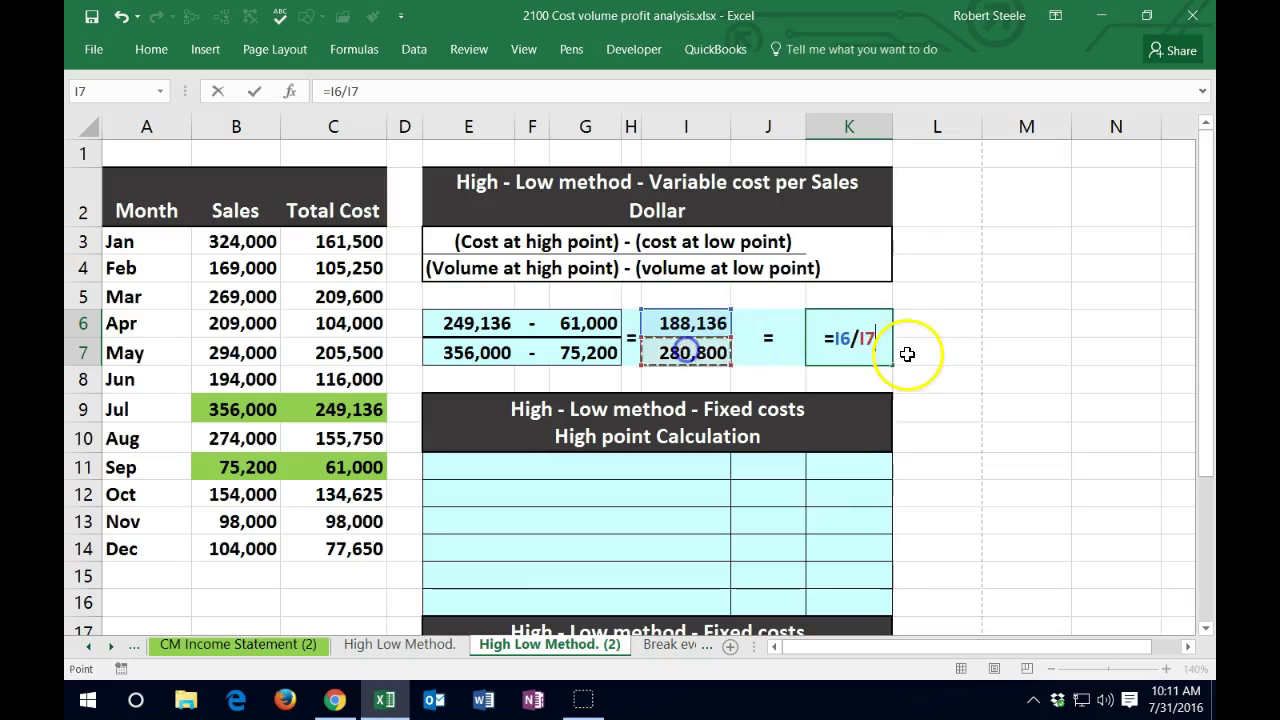
key("Return")
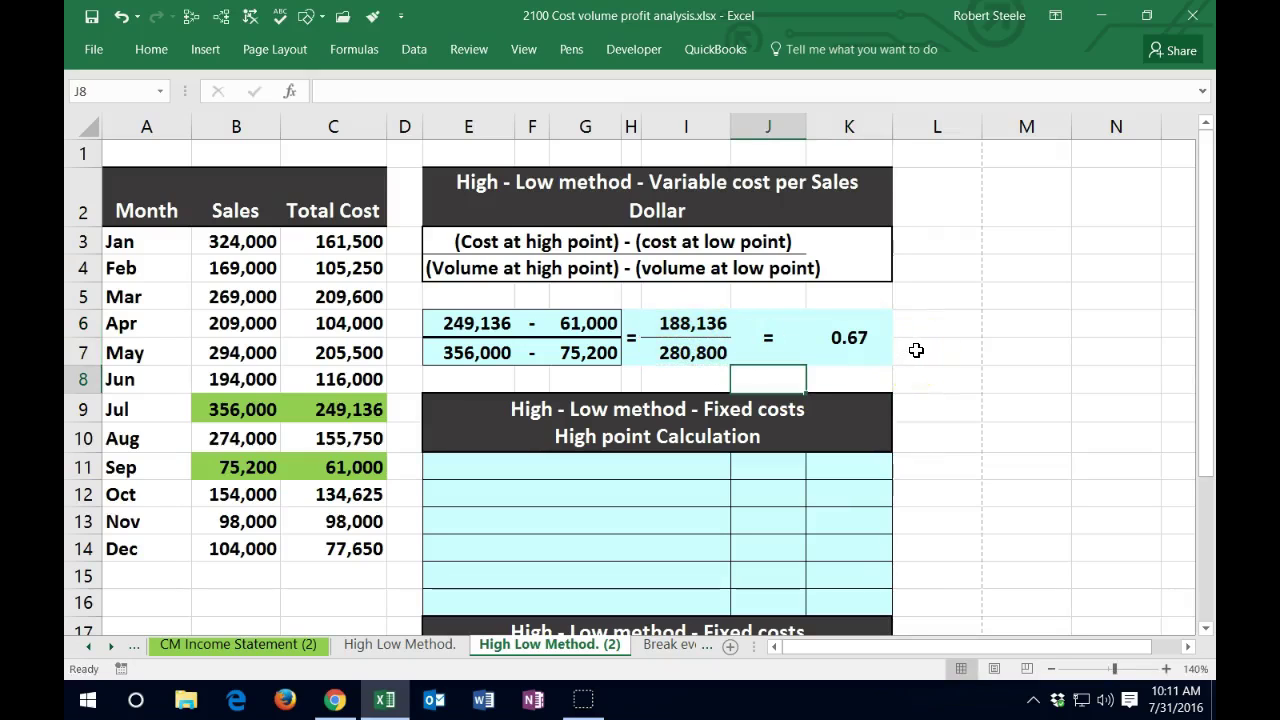
left_click(871, 352)
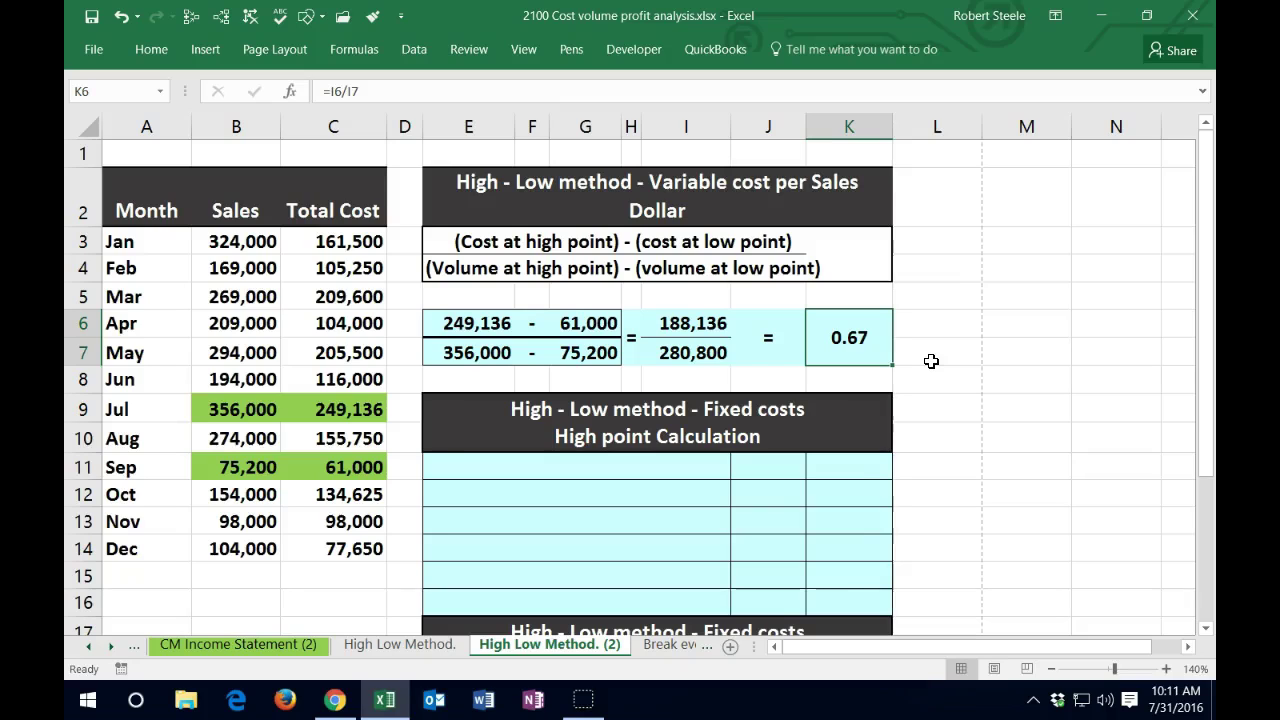
left_click(260, 411)
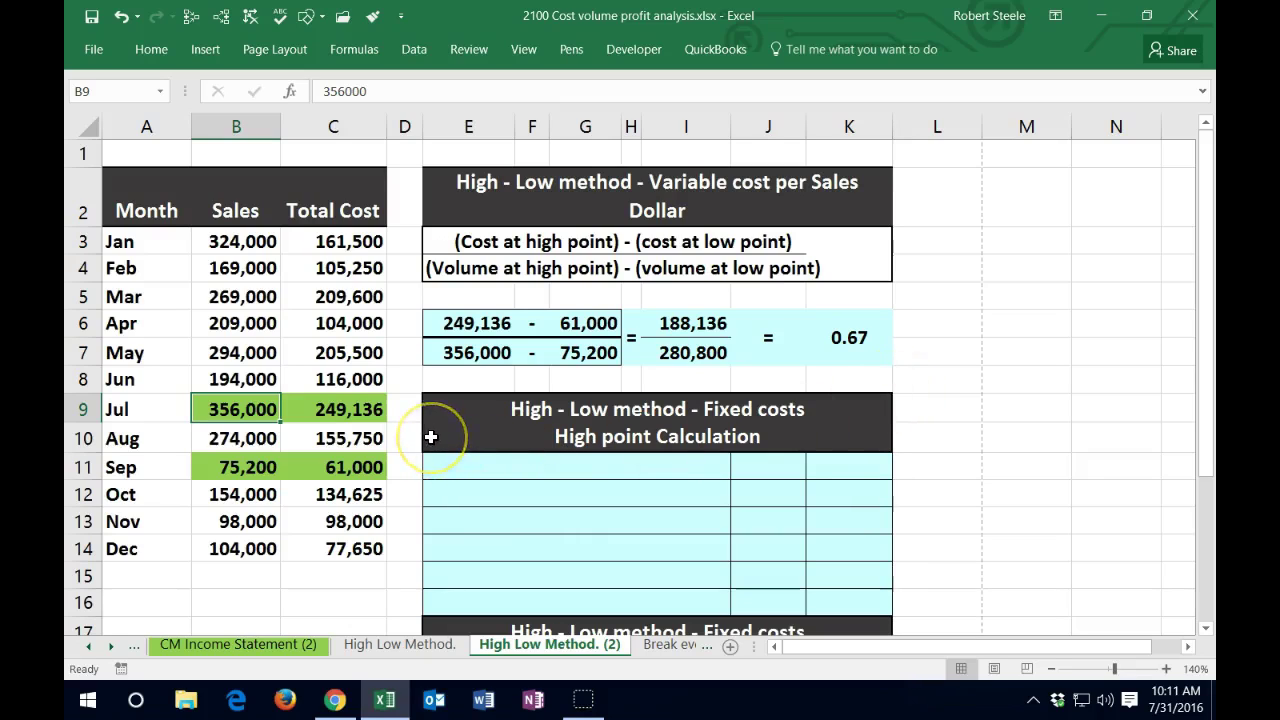
left_click(370, 409)
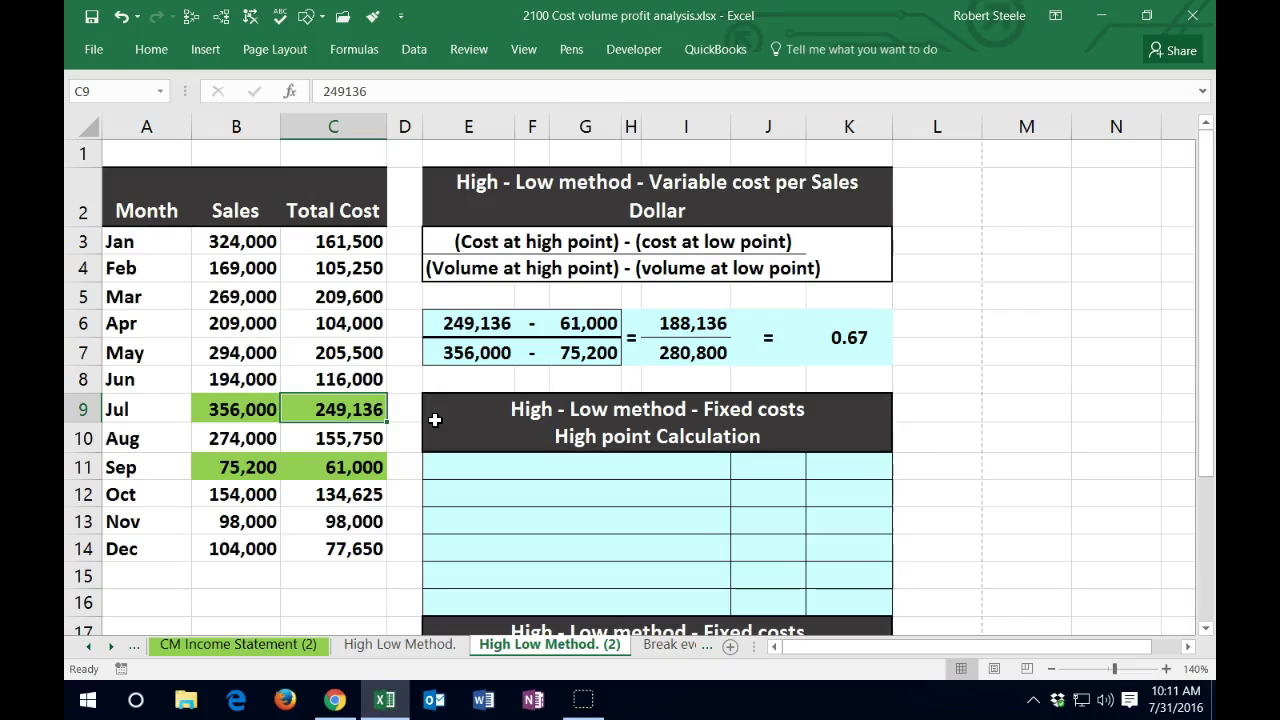
left_click(459, 469)
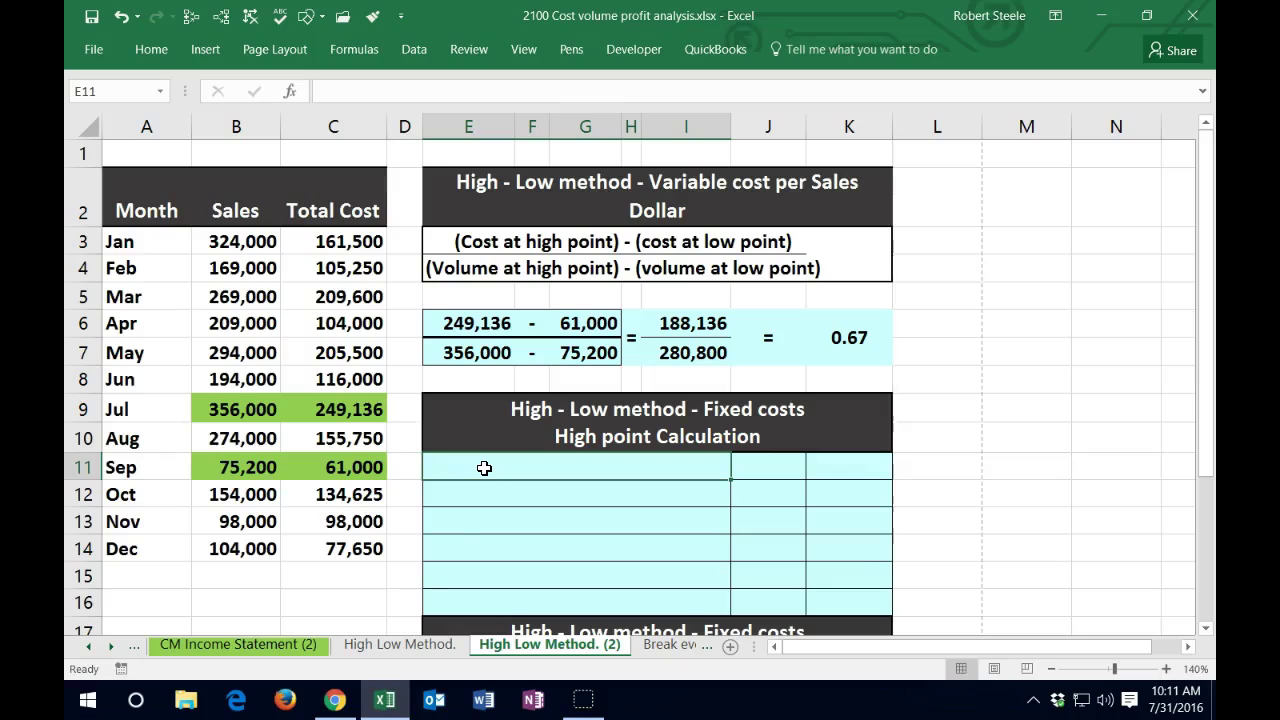
Vary the number of decimal places shown for the variable cost rate in K6 and return it to two decimals
left_click(850, 342)
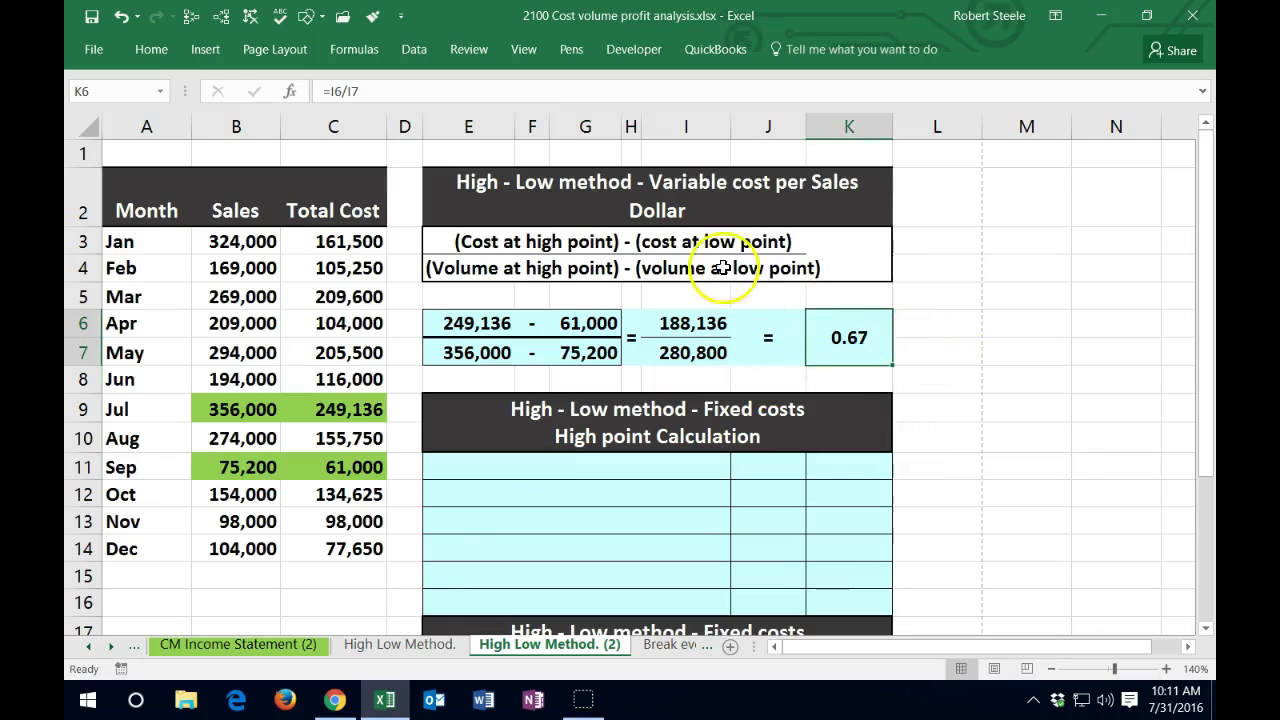
left_click(151, 50)
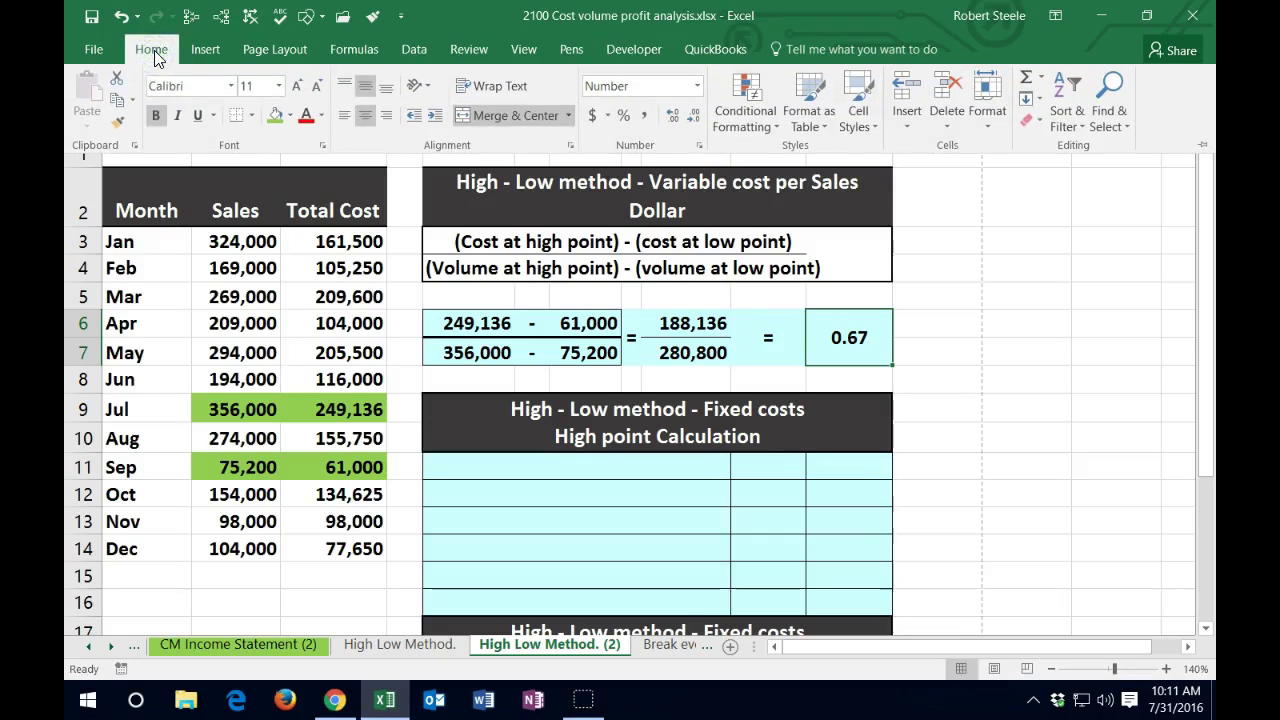
left_click(692, 116)
left_click(690, 118)
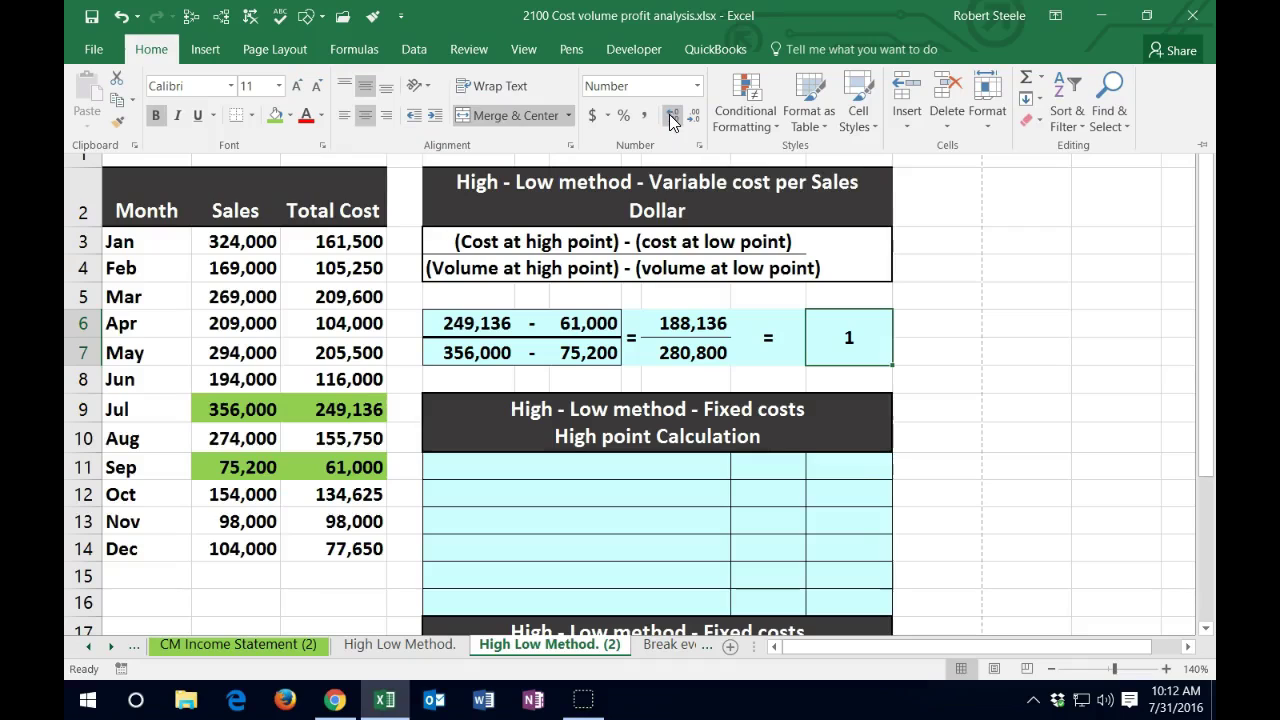
left_click(672, 117)
left_click(672, 117)
left_click(672, 117)
left_click(672, 117)
left_click(672, 117)
left_click(690, 117)
left_click(690, 117)
left_click(690, 117)
left_click(650, 491)
left_click(538, 466)
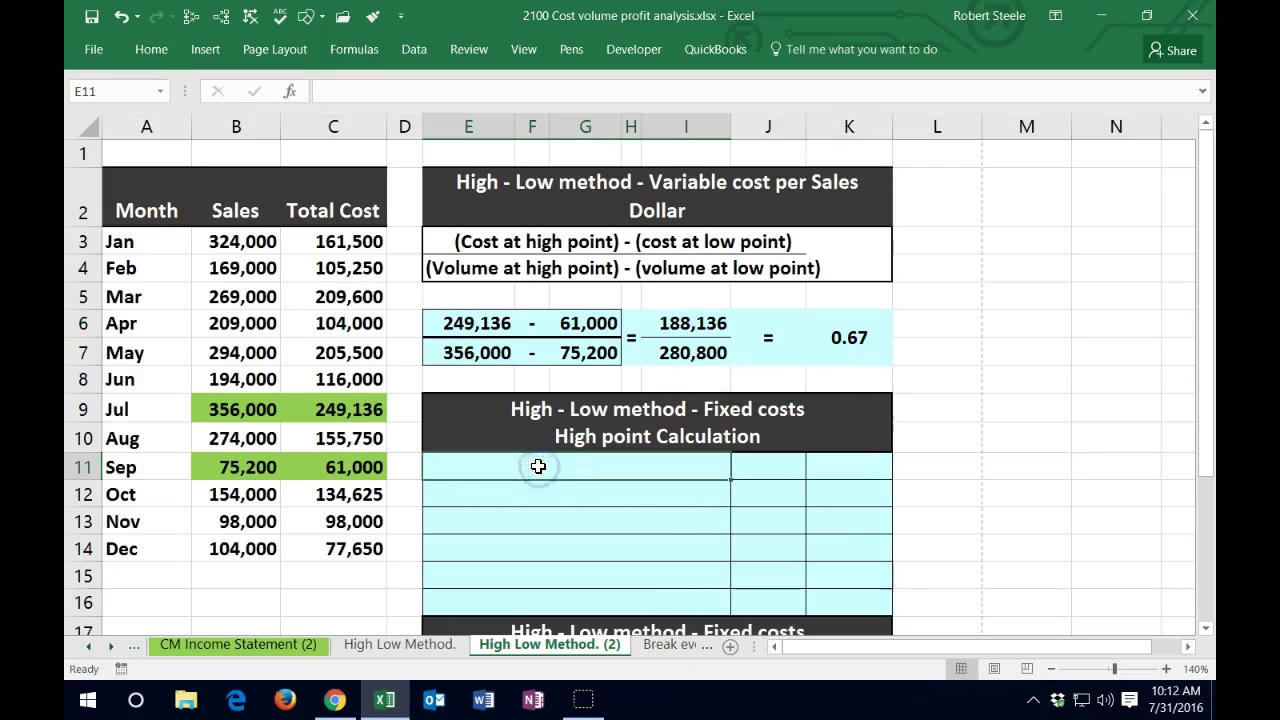
left_click(557, 494)
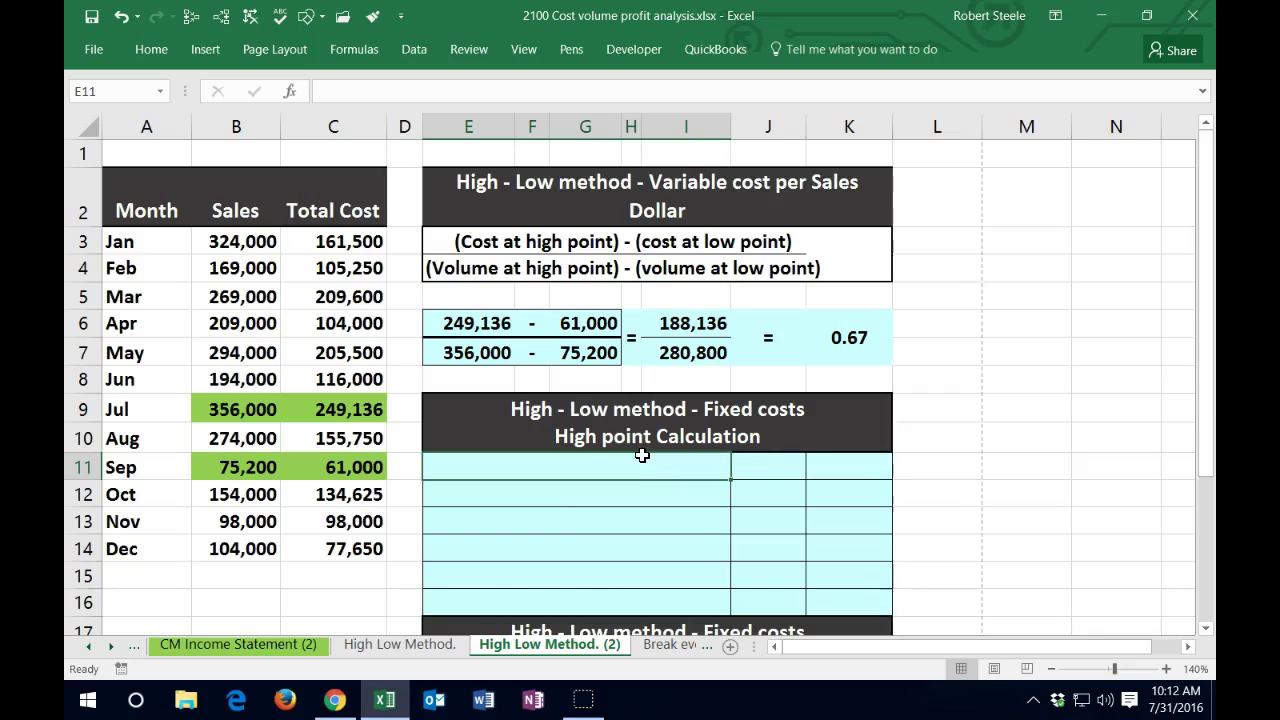
left_click(362, 409)
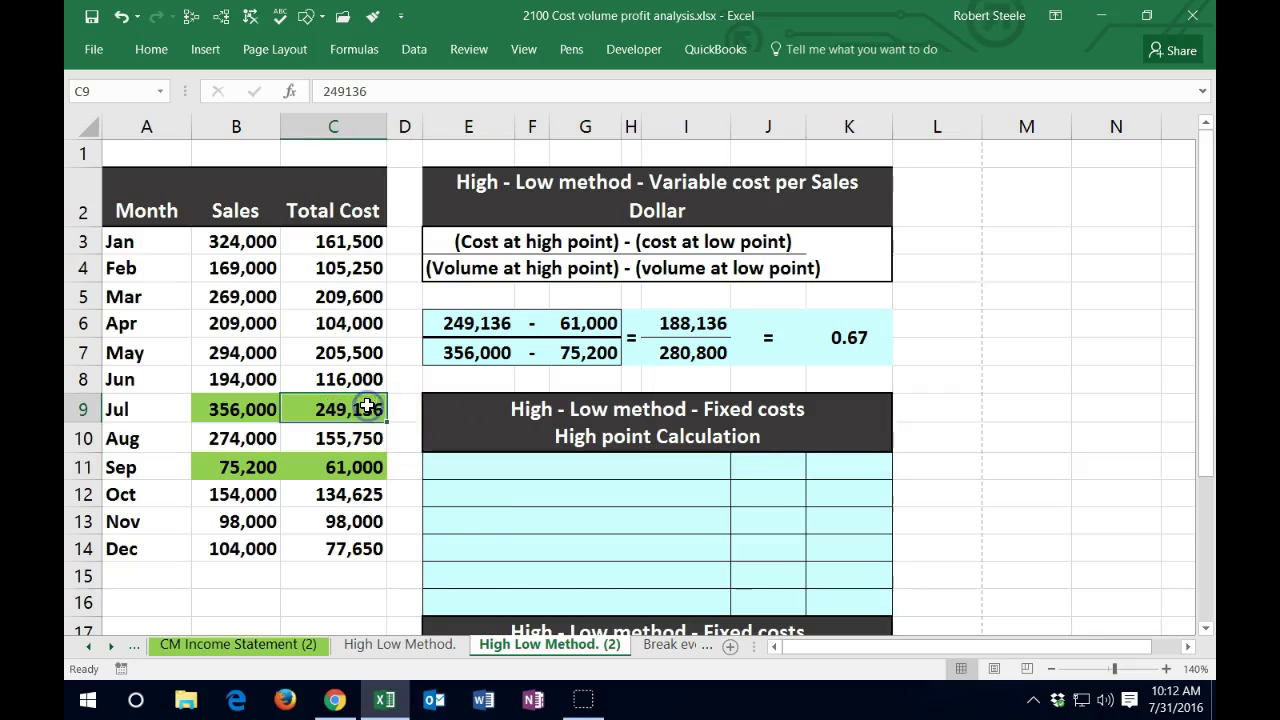
left_click(362, 466)
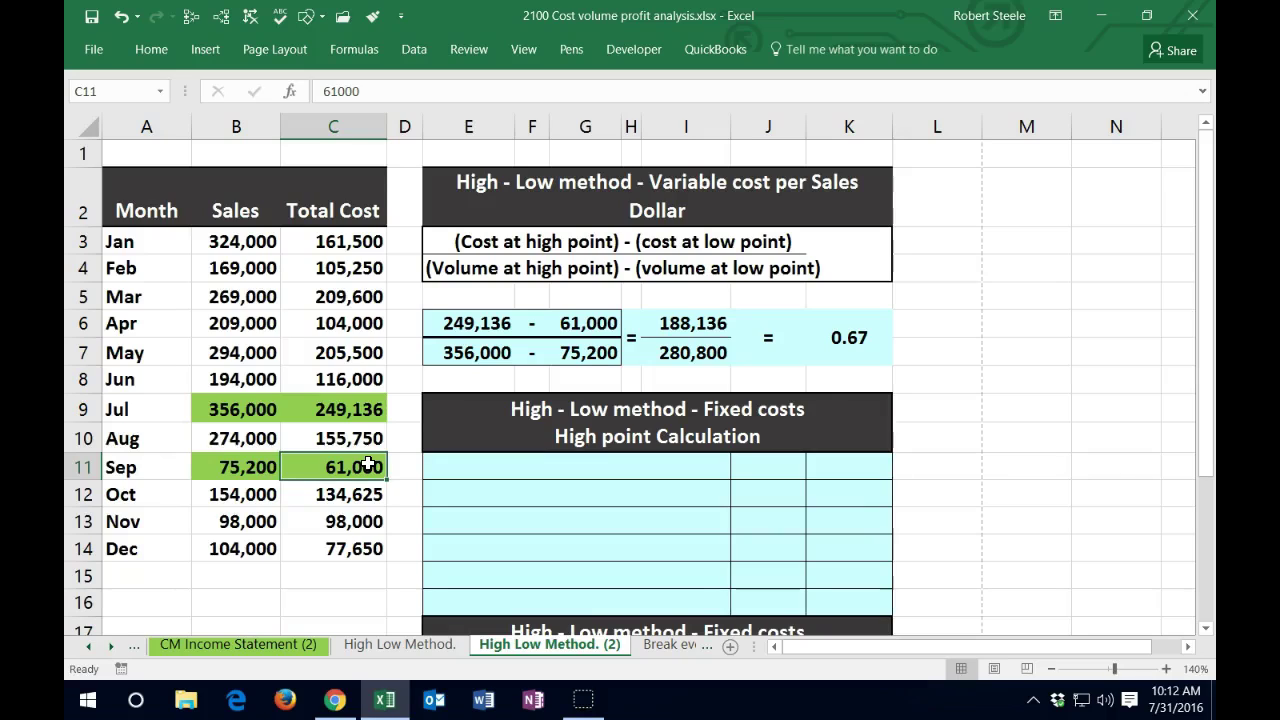
Label the first row of the high point calculation, E11, "Total cost at the high point"
left_click(472, 476)
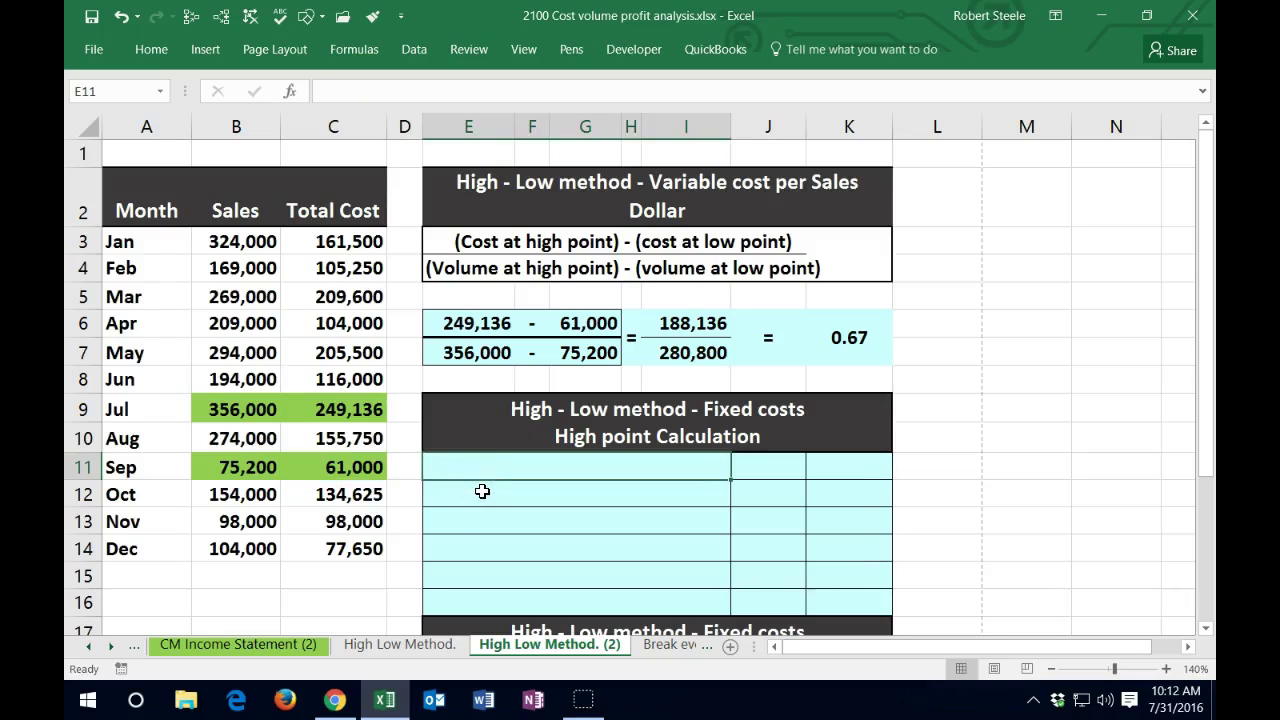
scroll(482, 491, "down", 1)
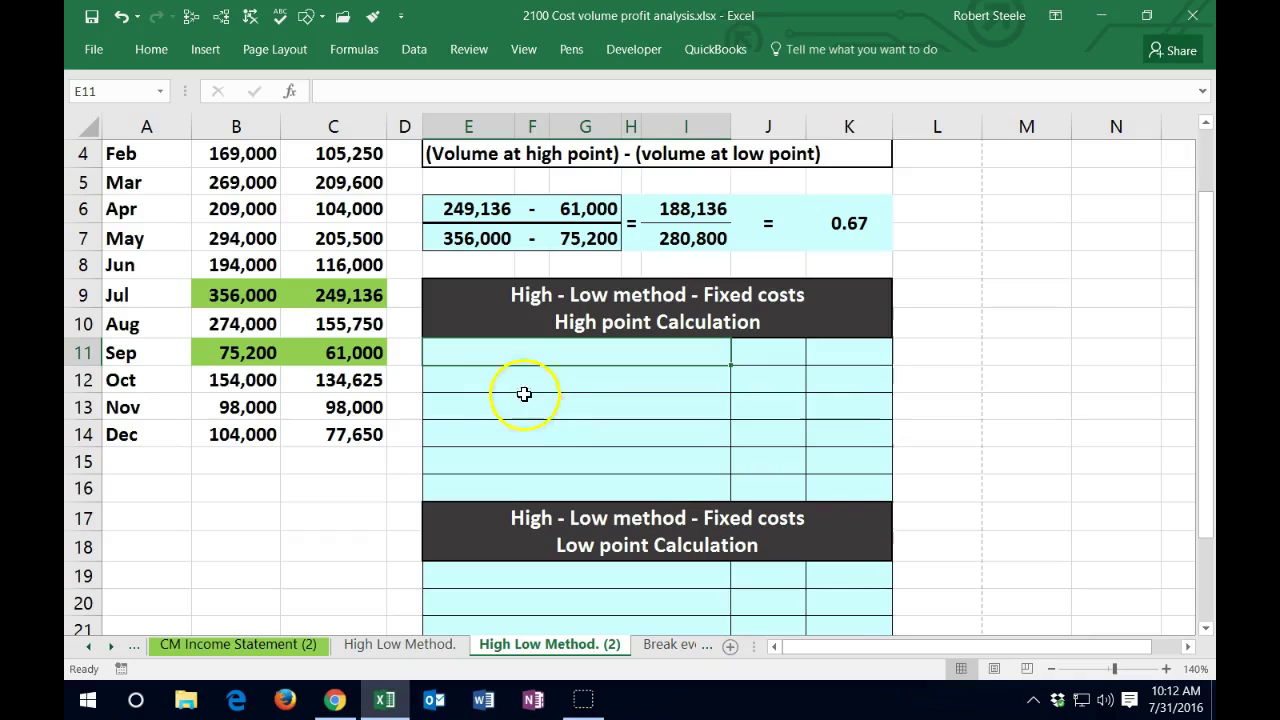
left_click(507, 360)
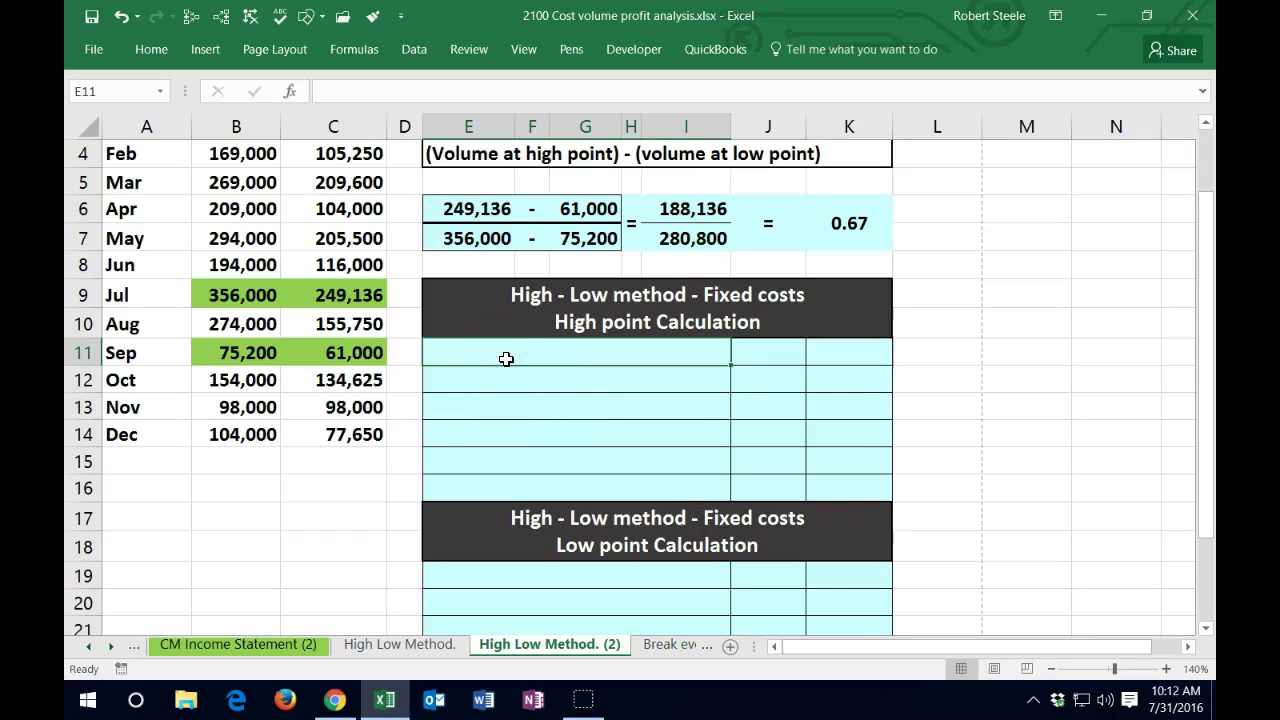
type("Total cost at the high point")
key("Tab")
key("Tab")
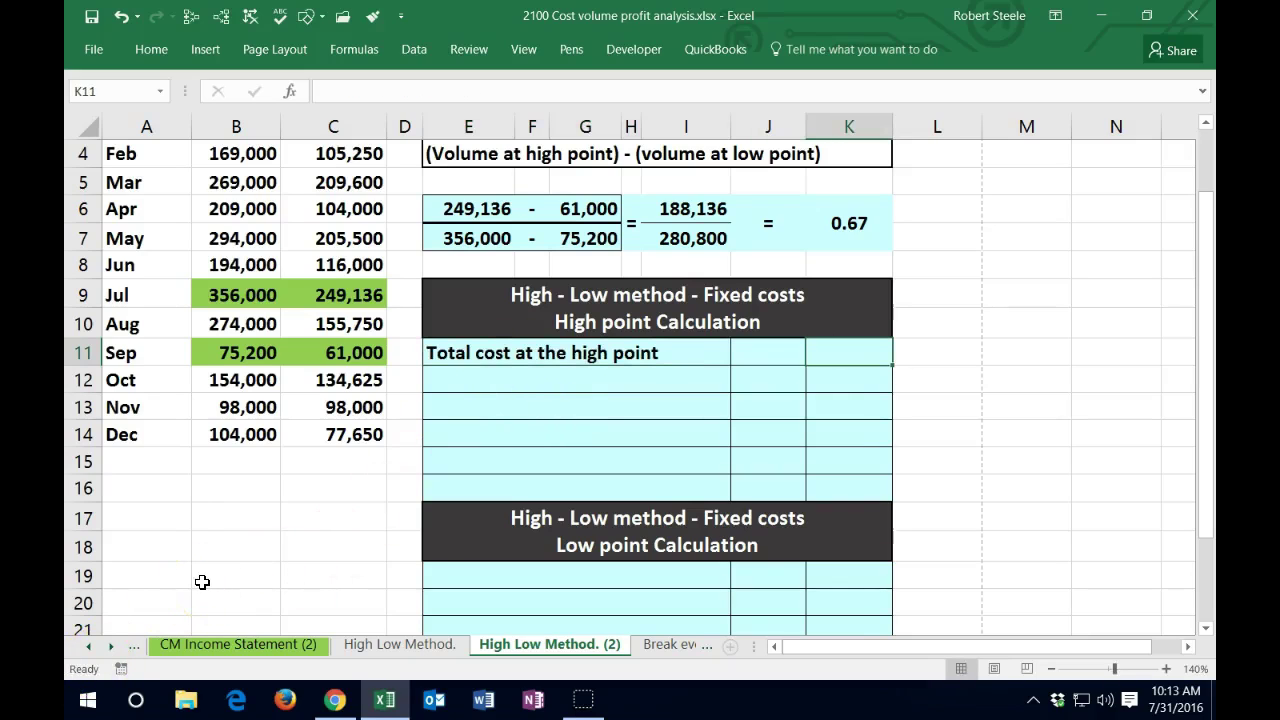
Calculate the total cost at the high point in K11 with the formula =MAX(C3:C14)
scroll(229, 560, "up", 1)
left_click(326, 411)
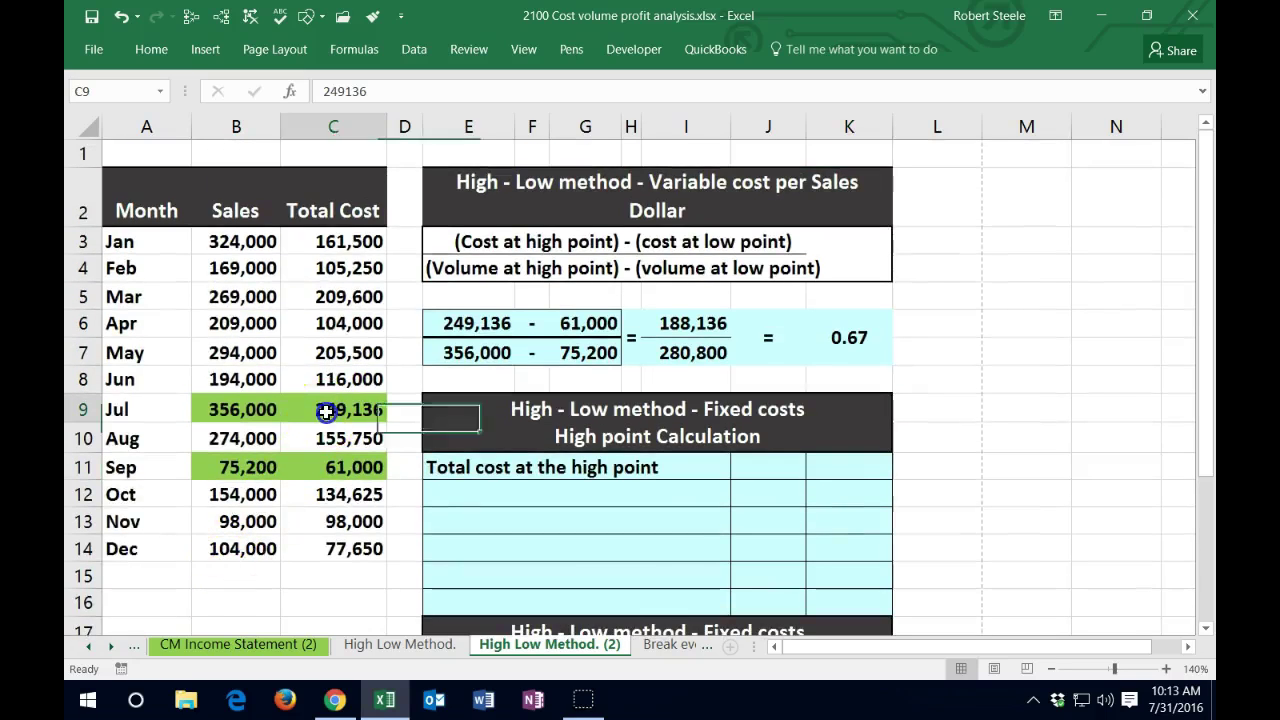
left_click(831, 469)
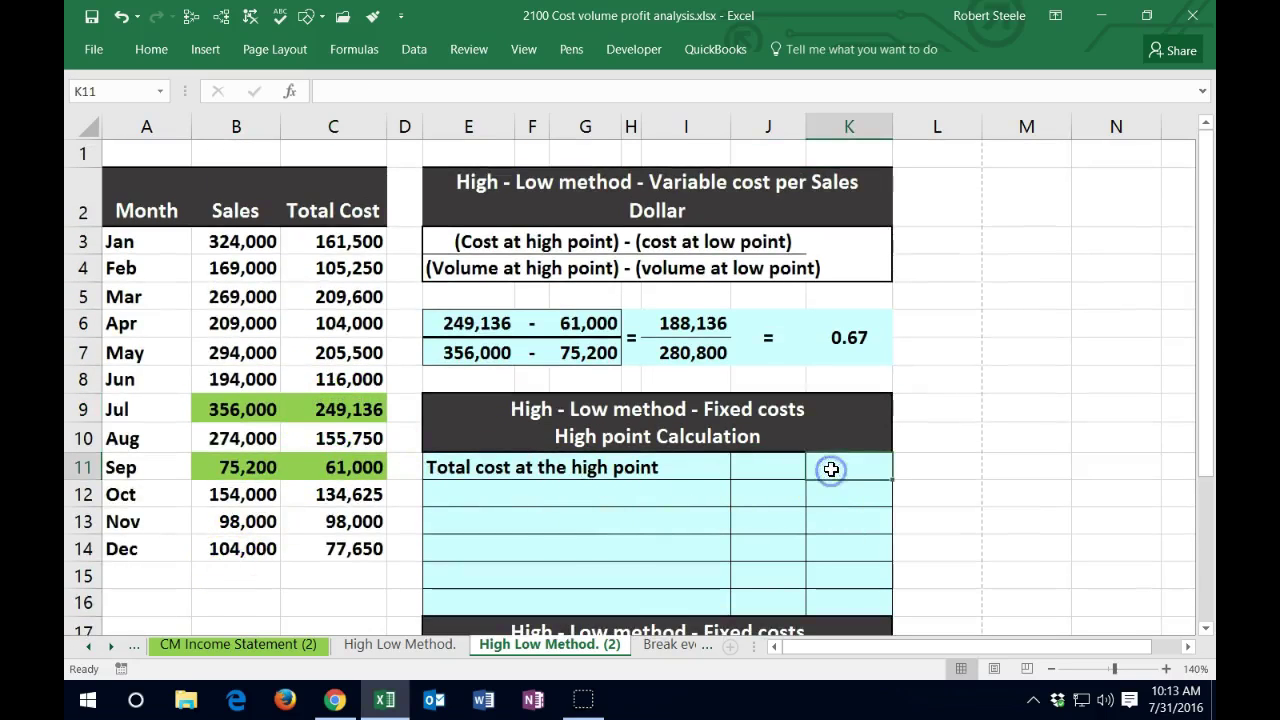
type("=ma")
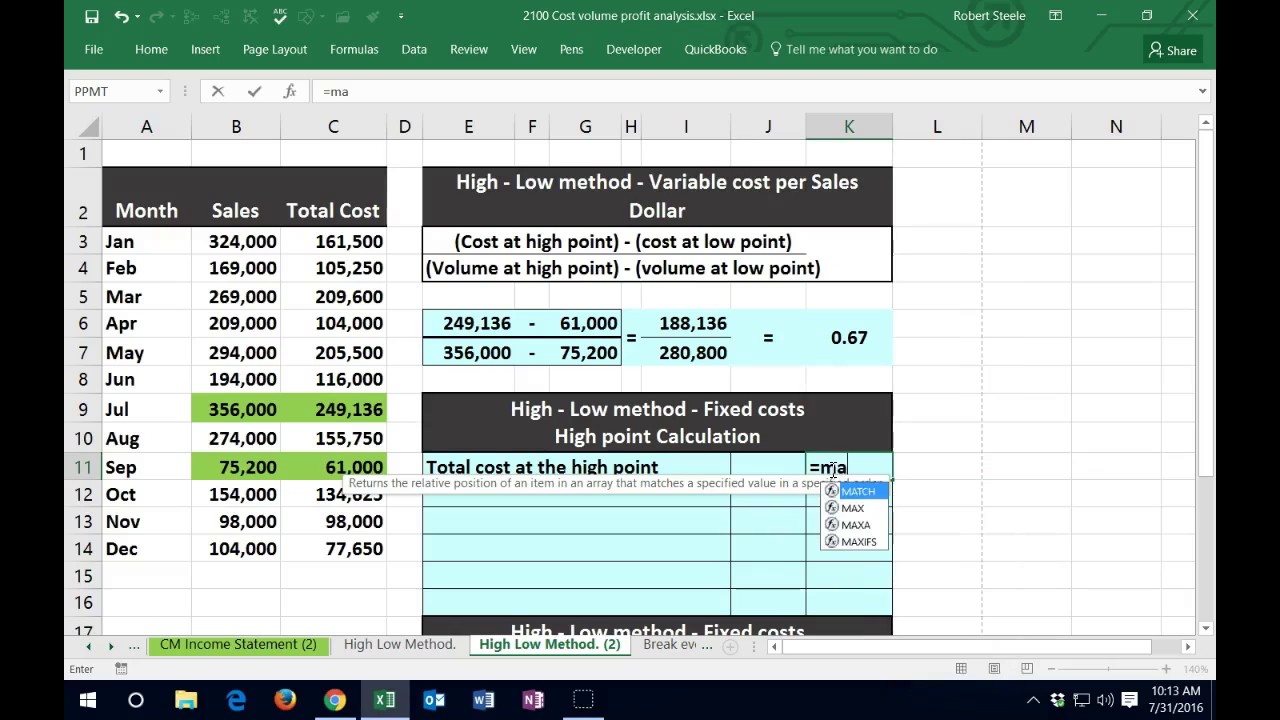
type("z")
key("BackSpace")
type("x")
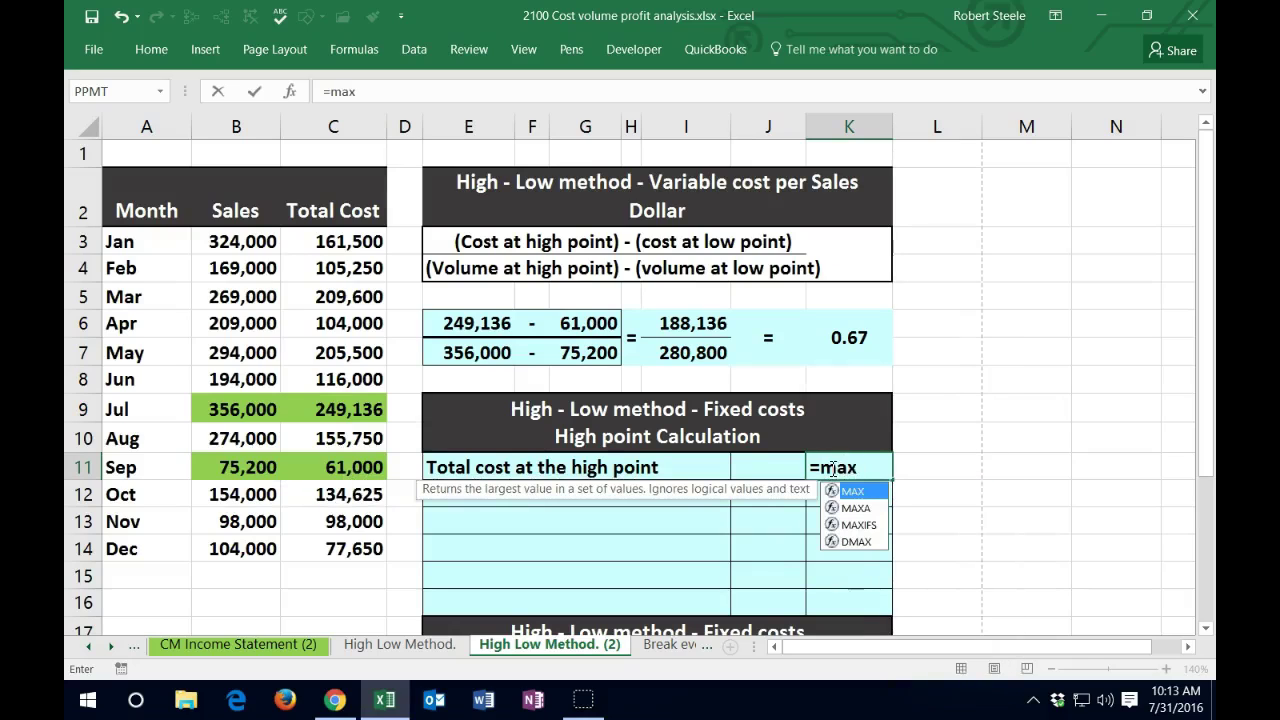
double_click(852, 491)
left_click_drag(350, 241, 365, 546)
key("Return")
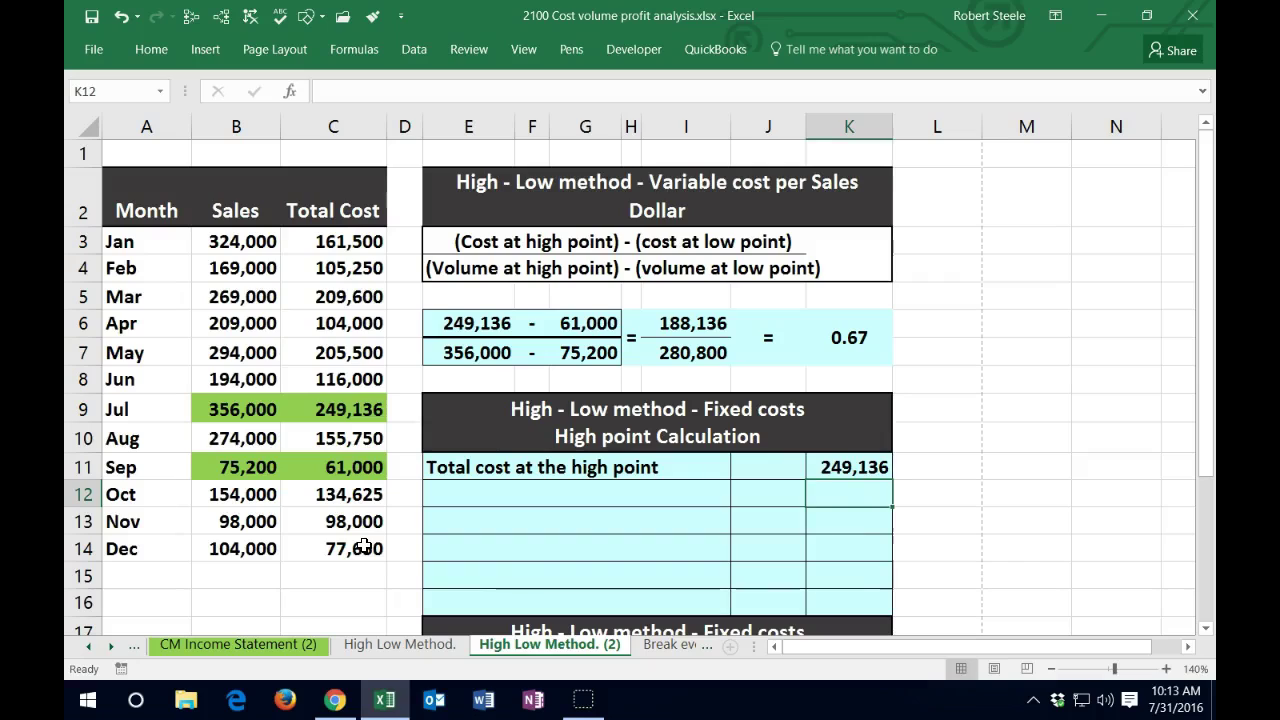
Label E12 "Variable costs at the high point:" and E13 "Volume at the high point", indenting E13 one level
key("Left")
key("Left")
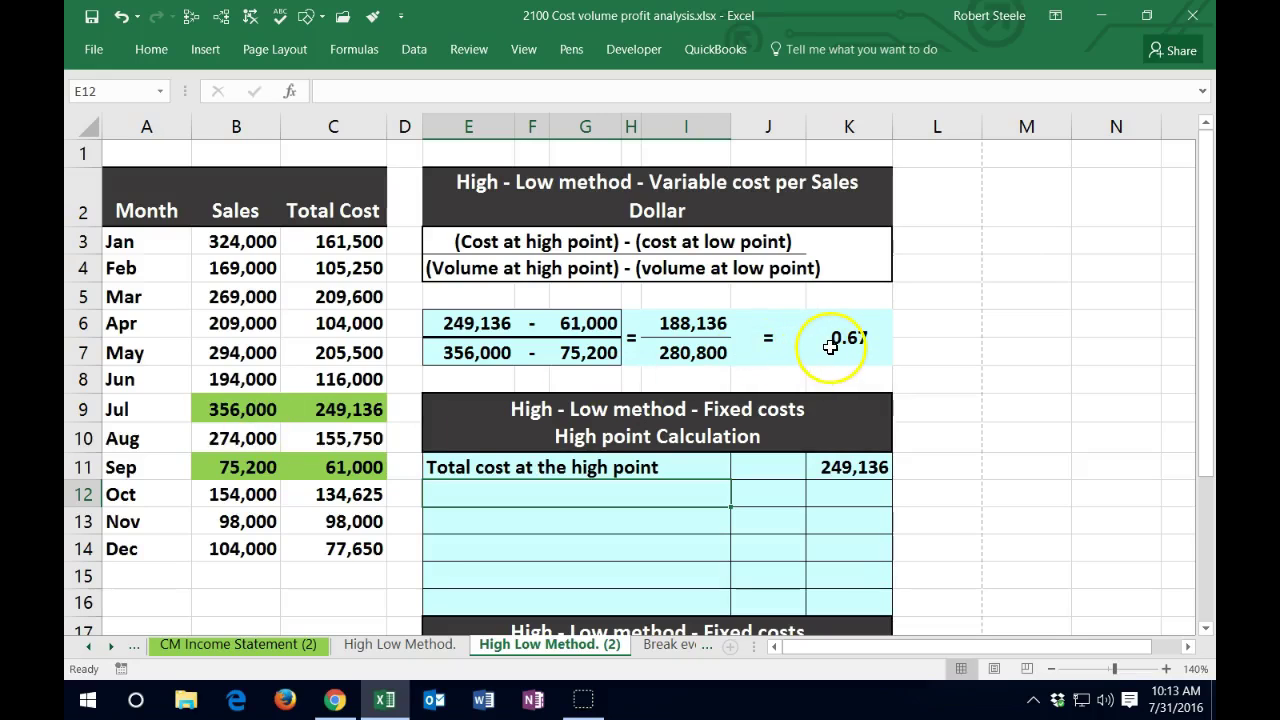
type("Variable costs at the high point: Volume at the high point")
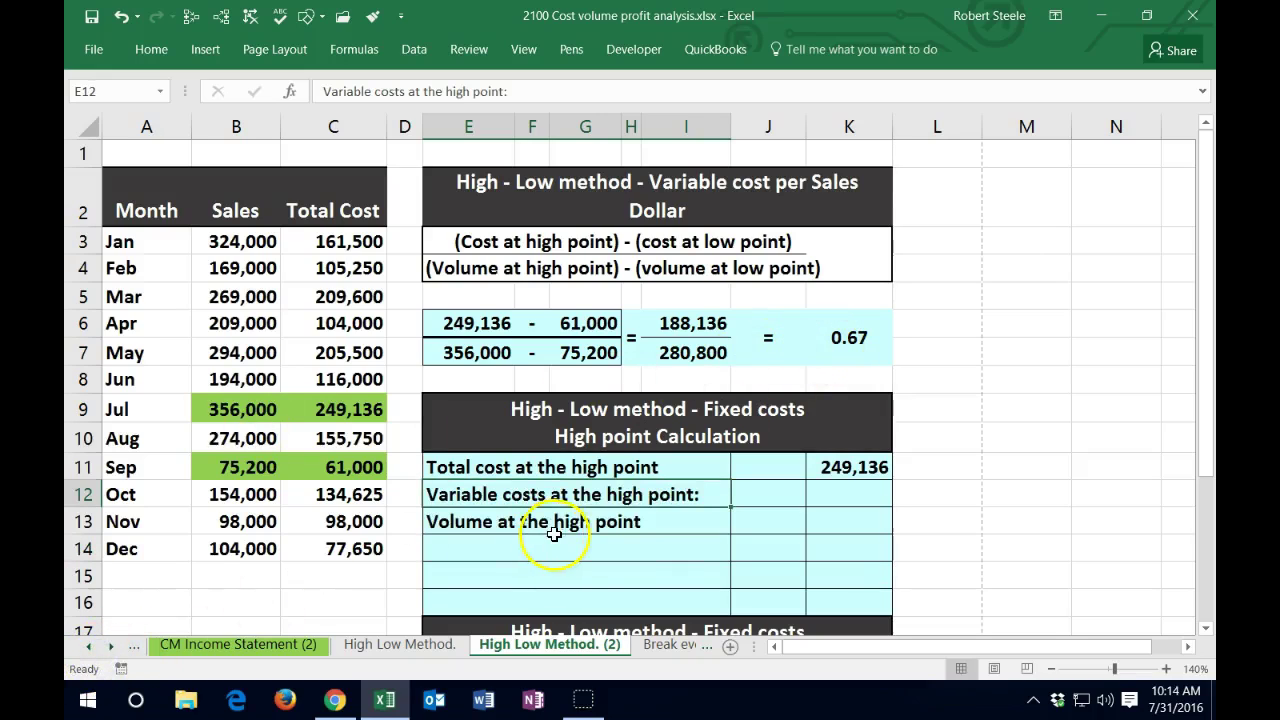
left_click(650, 517)
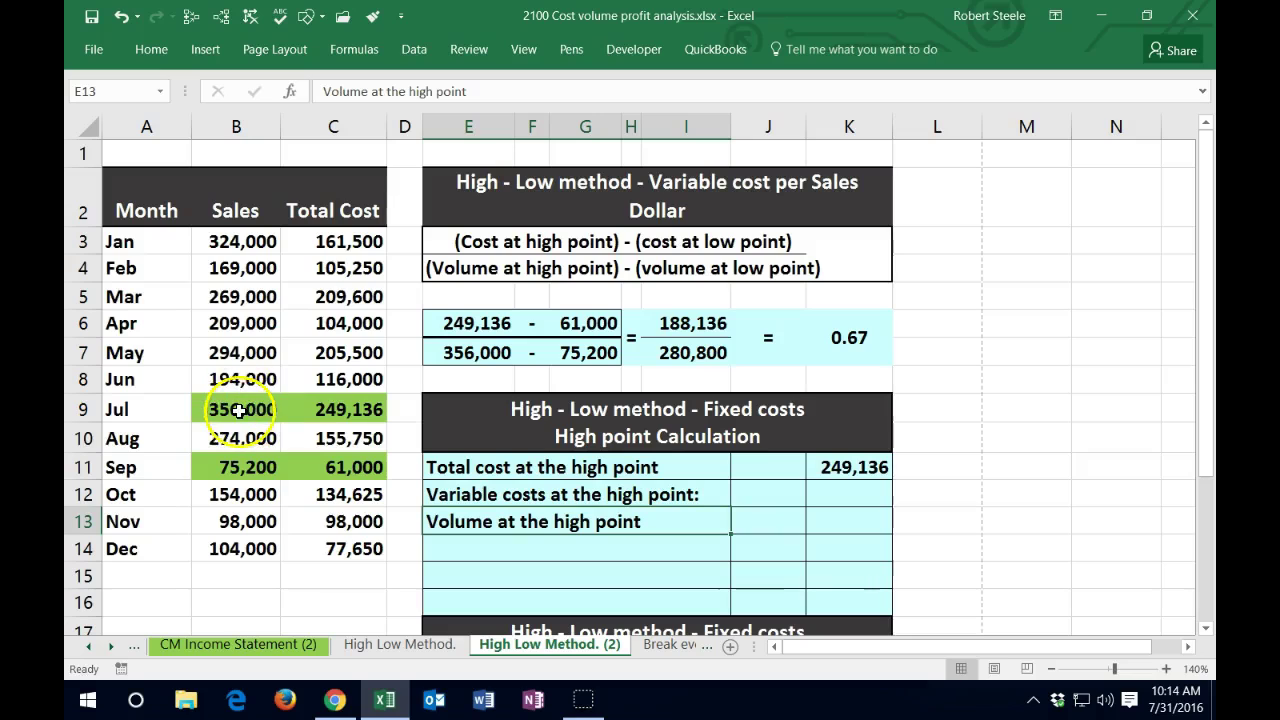
left_click(152, 50)
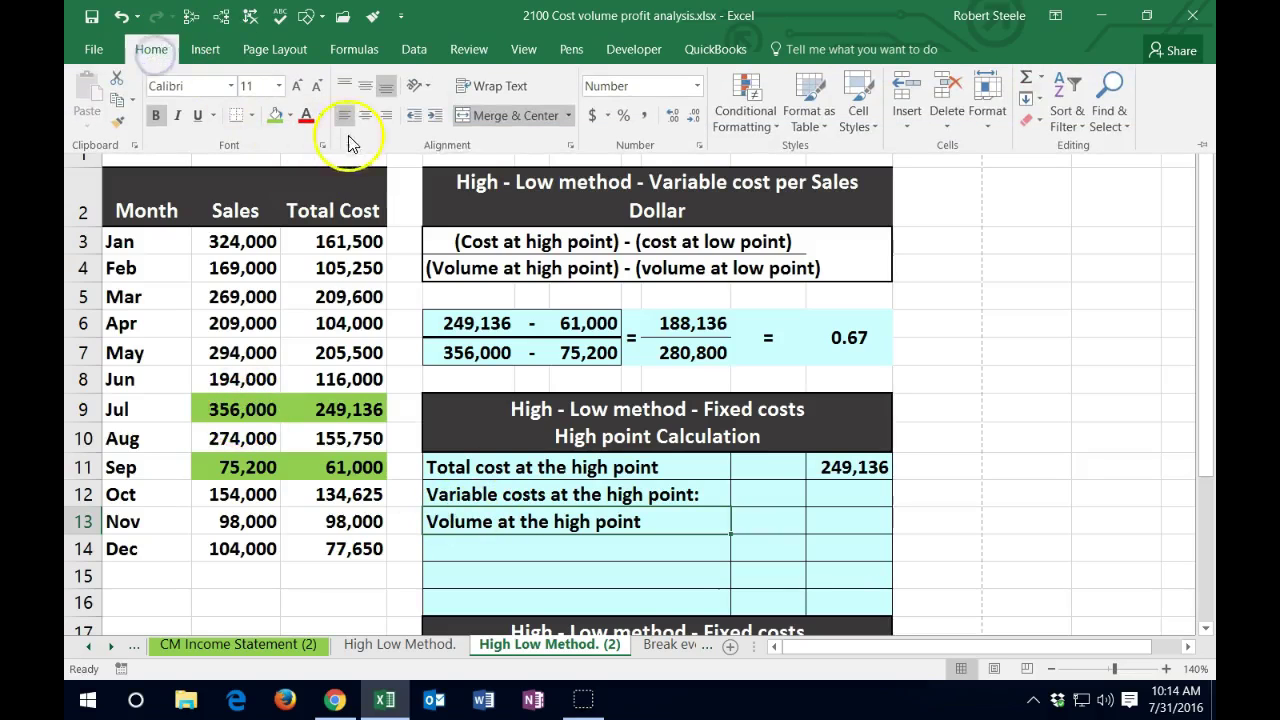
left_click(434, 115)
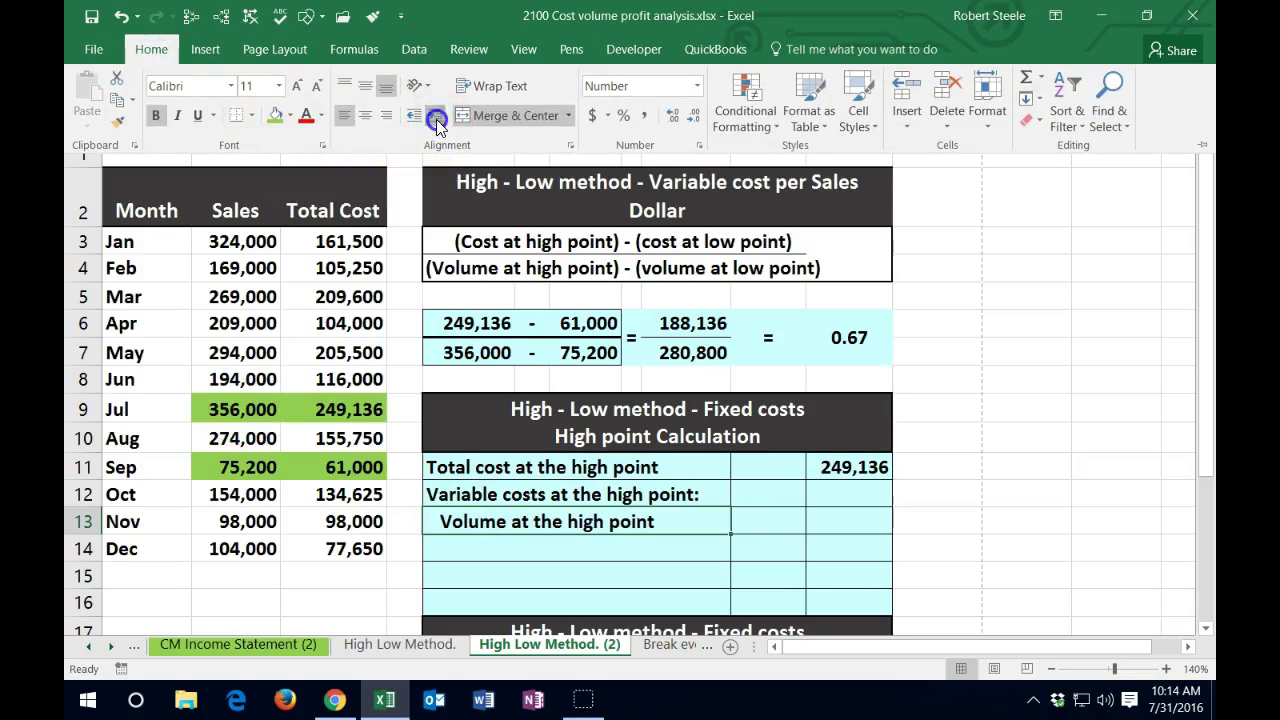
Calculate the volume at the high point in J13 with MAX over the January to December sales, B3:B14
left_click(762, 518)
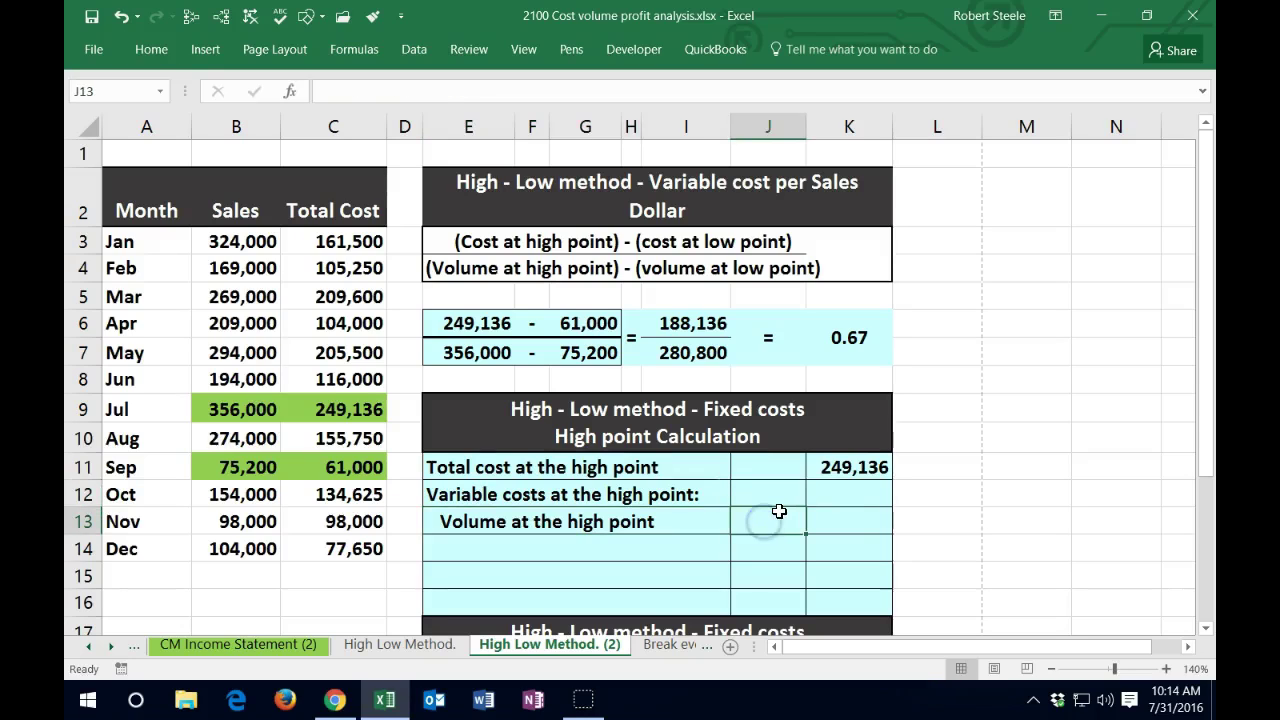
type("=max")
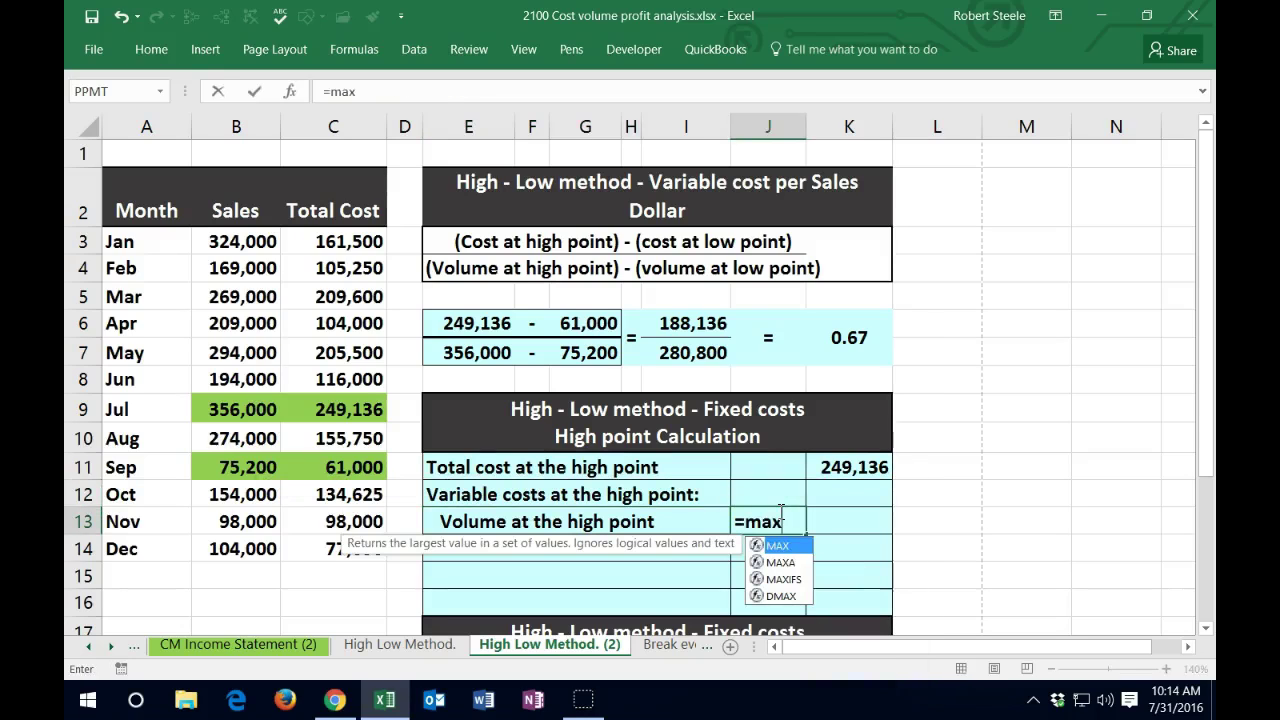
double_click(776, 545)
left_click_drag(242, 245, 257, 545)
key("Return")
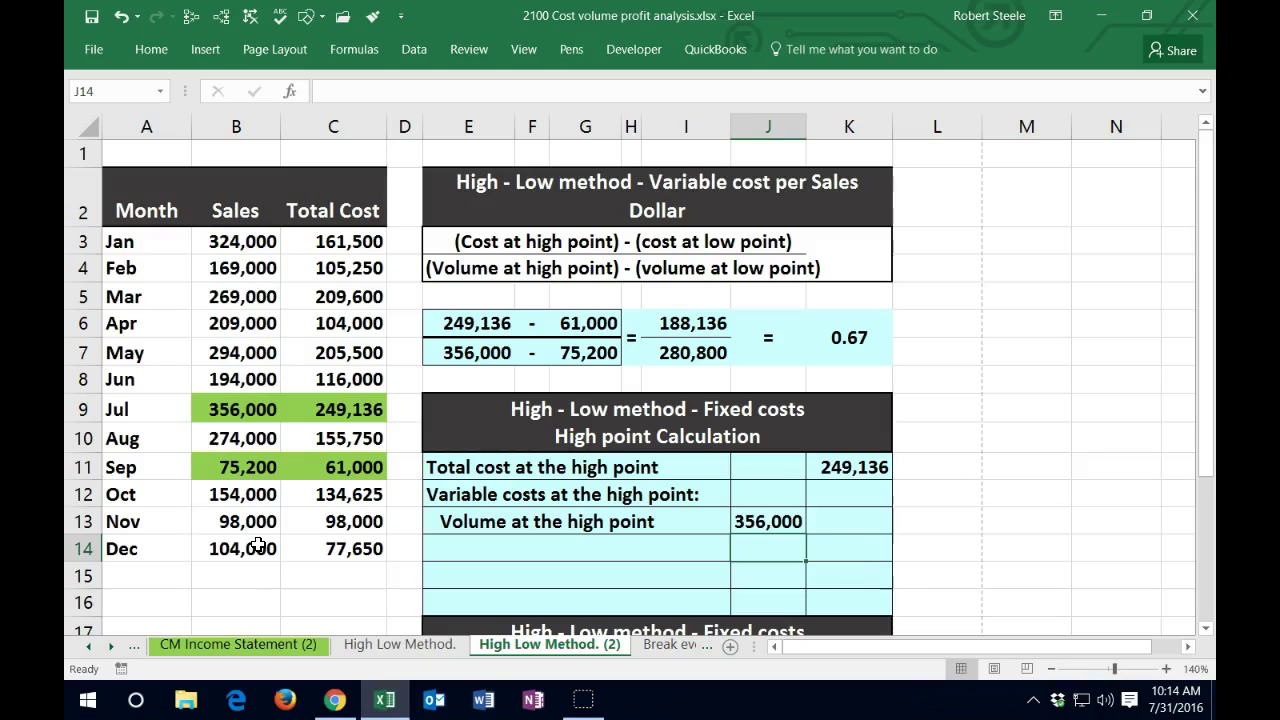
Label E14 "Variable cost per sales $" and link J14 to the variable cost rate with =K6
key("Left")
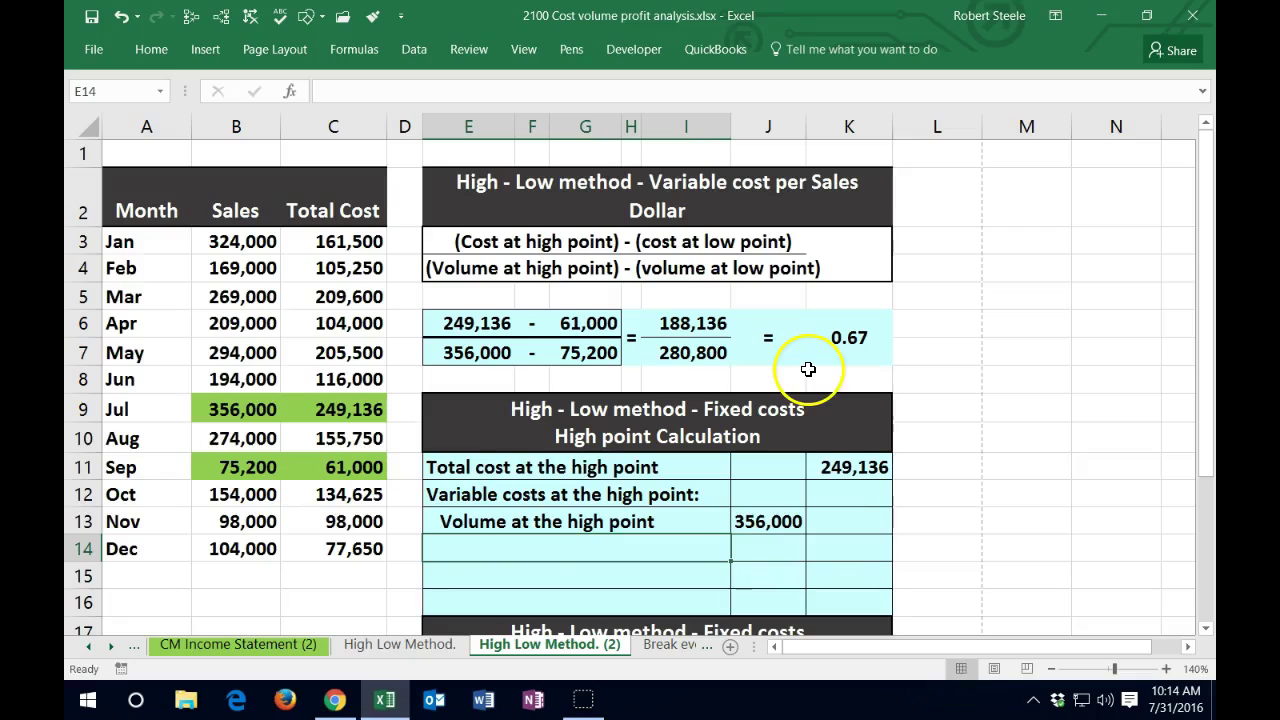
type("Variable cost per sales $")
key("Tab")
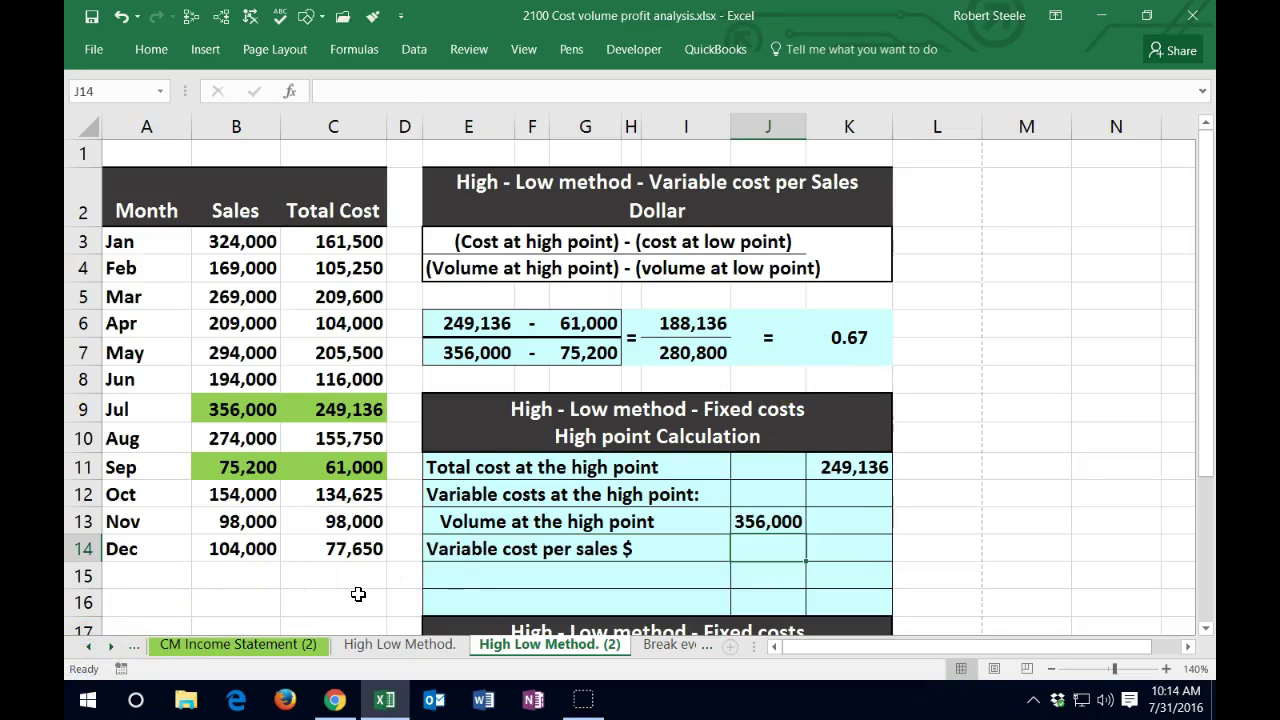
type("=")
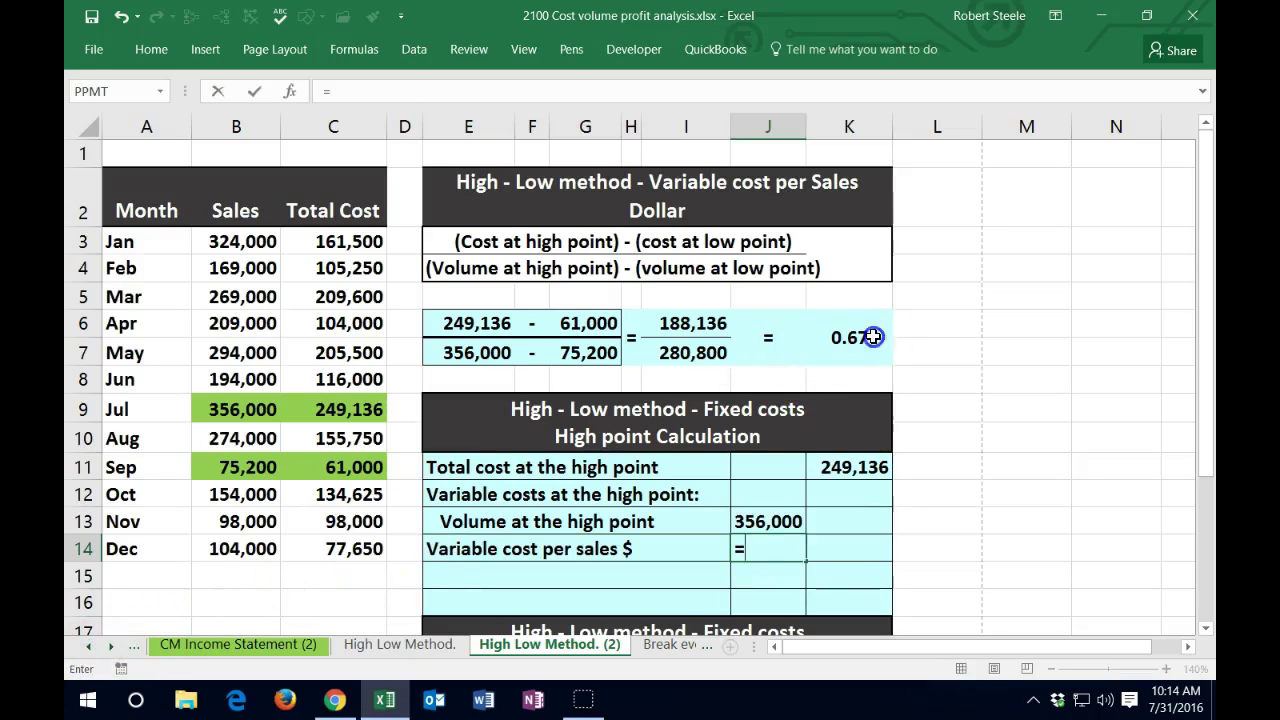
left_click(862, 337)
key("Return")
Format the variable cost rate in J14 with two decimal places and an underline
key("Up")
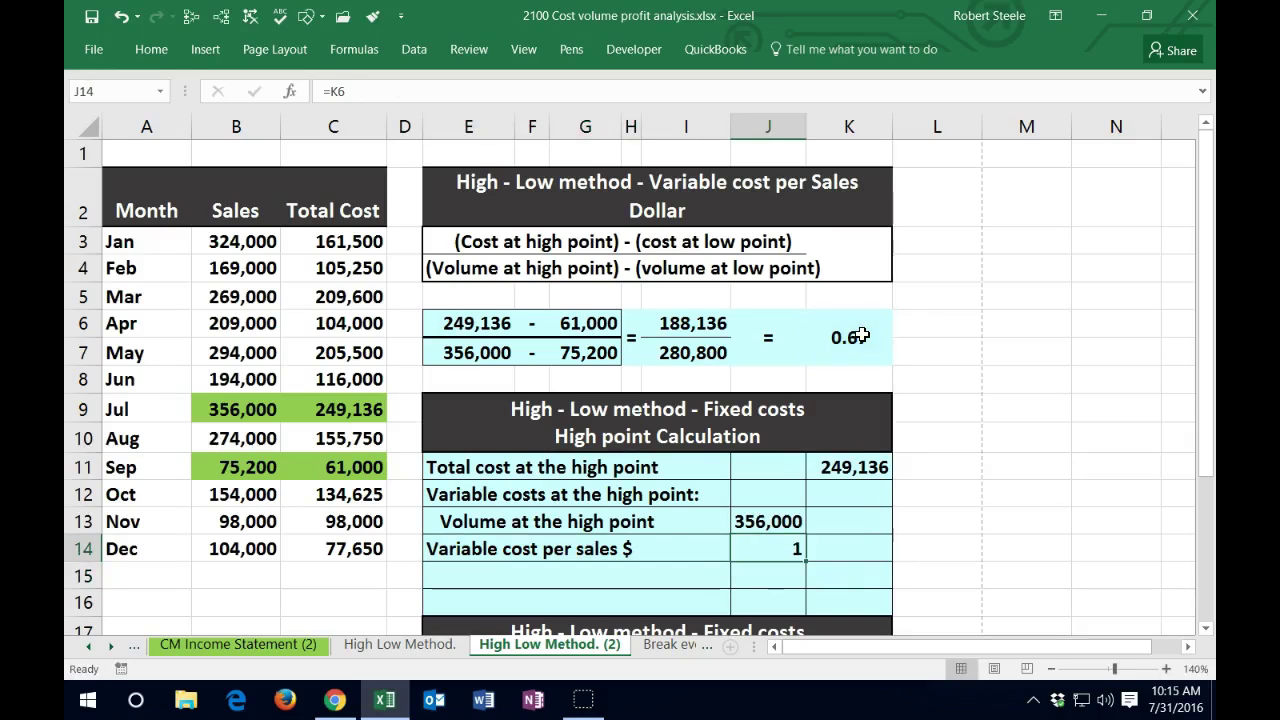
left_click(151, 49)
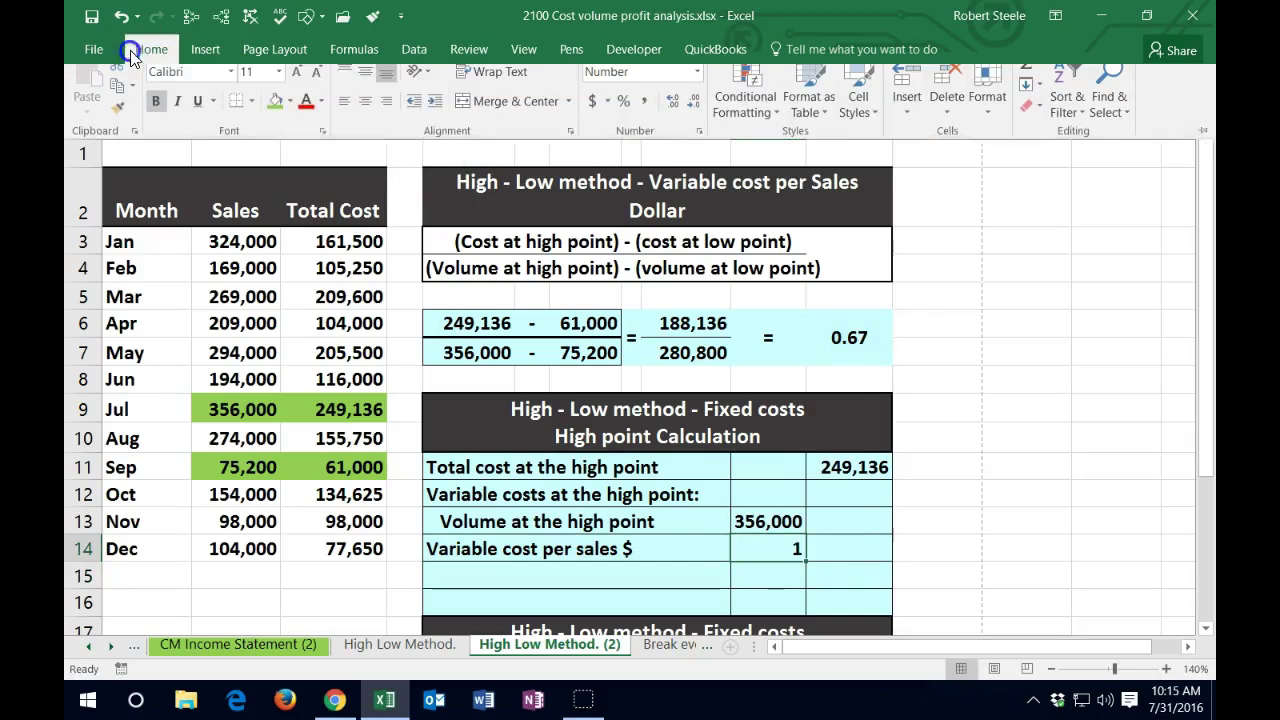
left_click(676, 116)
left_click(678, 117)
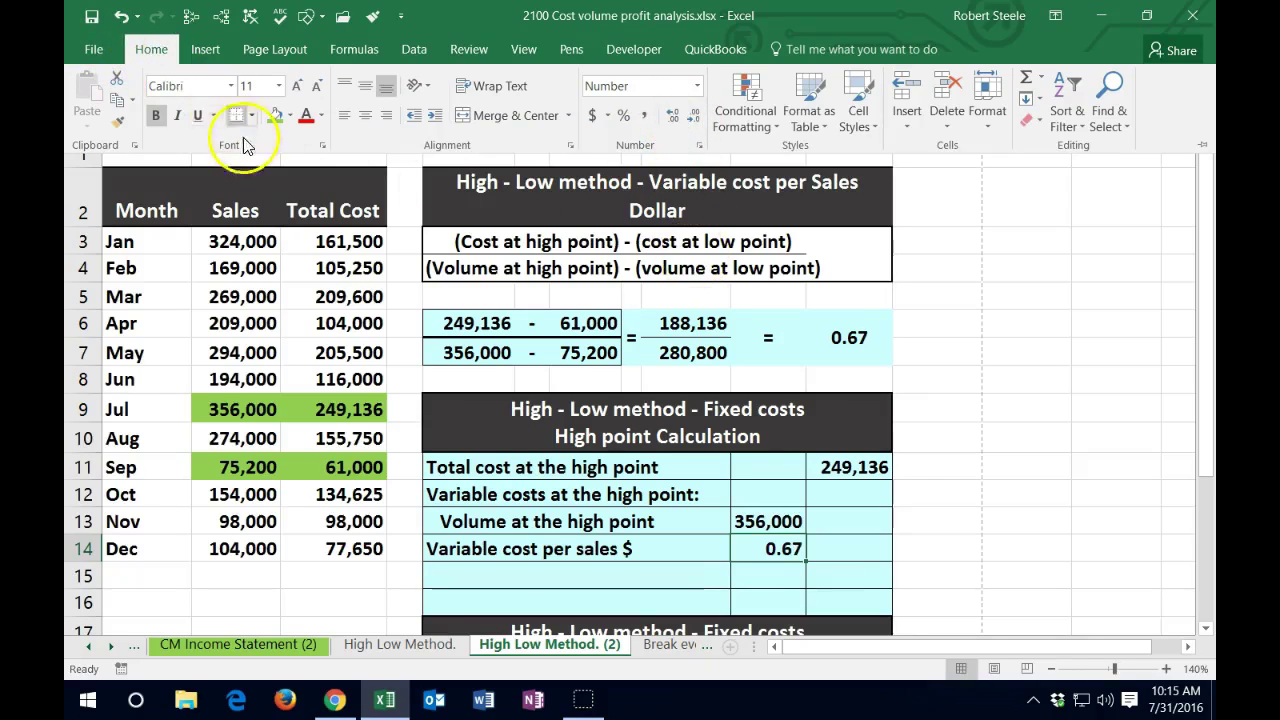
left_click(198, 116)
left_click(529, 423)
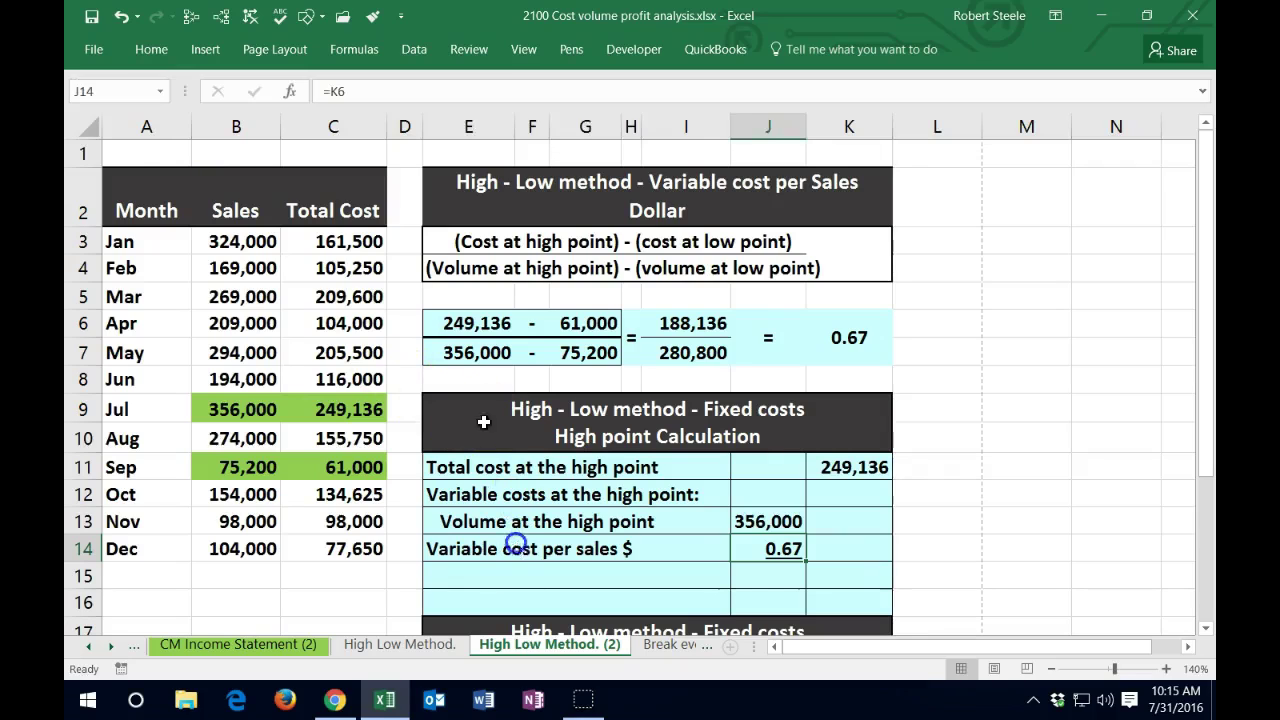
Indent the "Variable cost per sales $" label in E14 one level
left_click(514, 551)
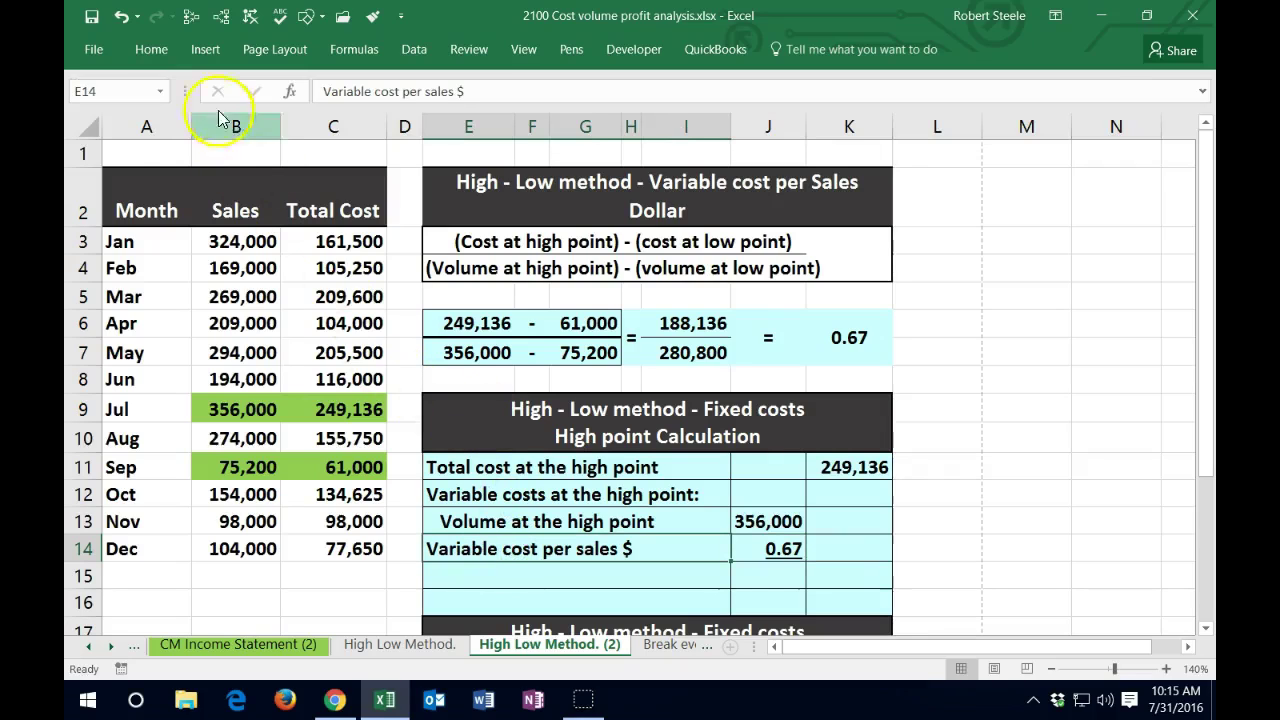
left_click(148, 48)
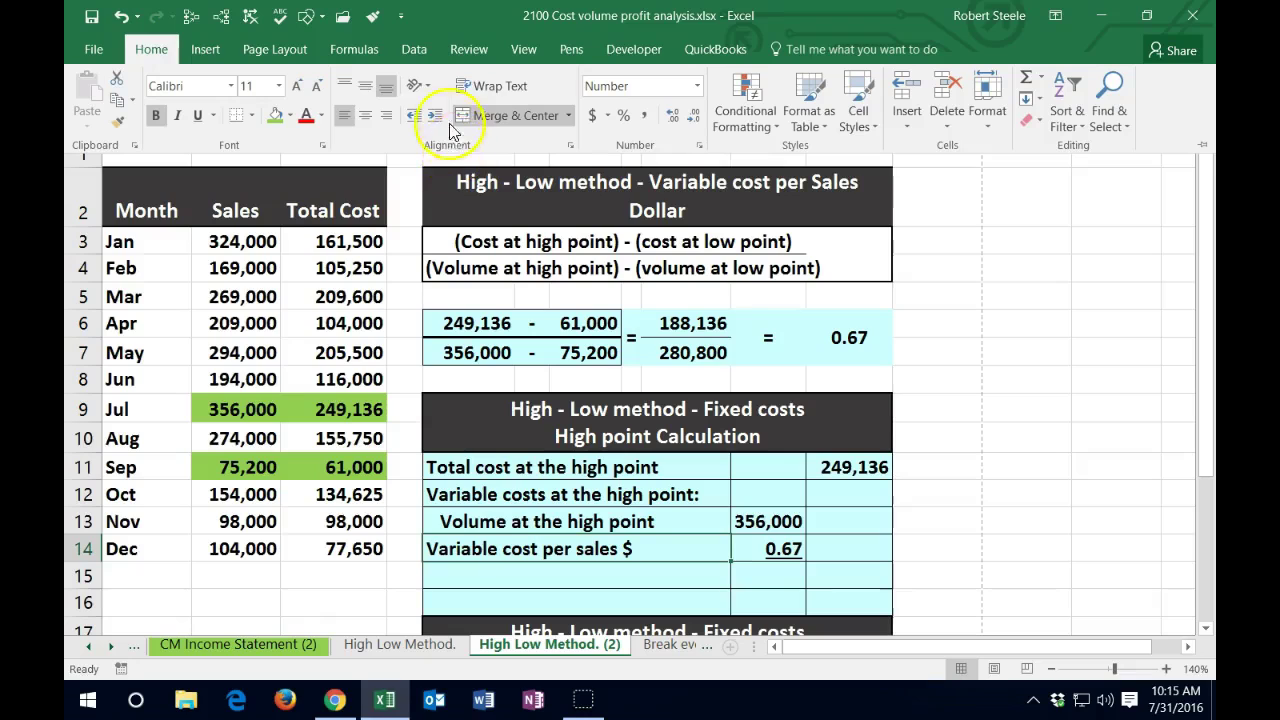
left_click(435, 115)
Label E15 "Total variable costs at the high point"
left_click(490, 575)
left_click(487, 571)
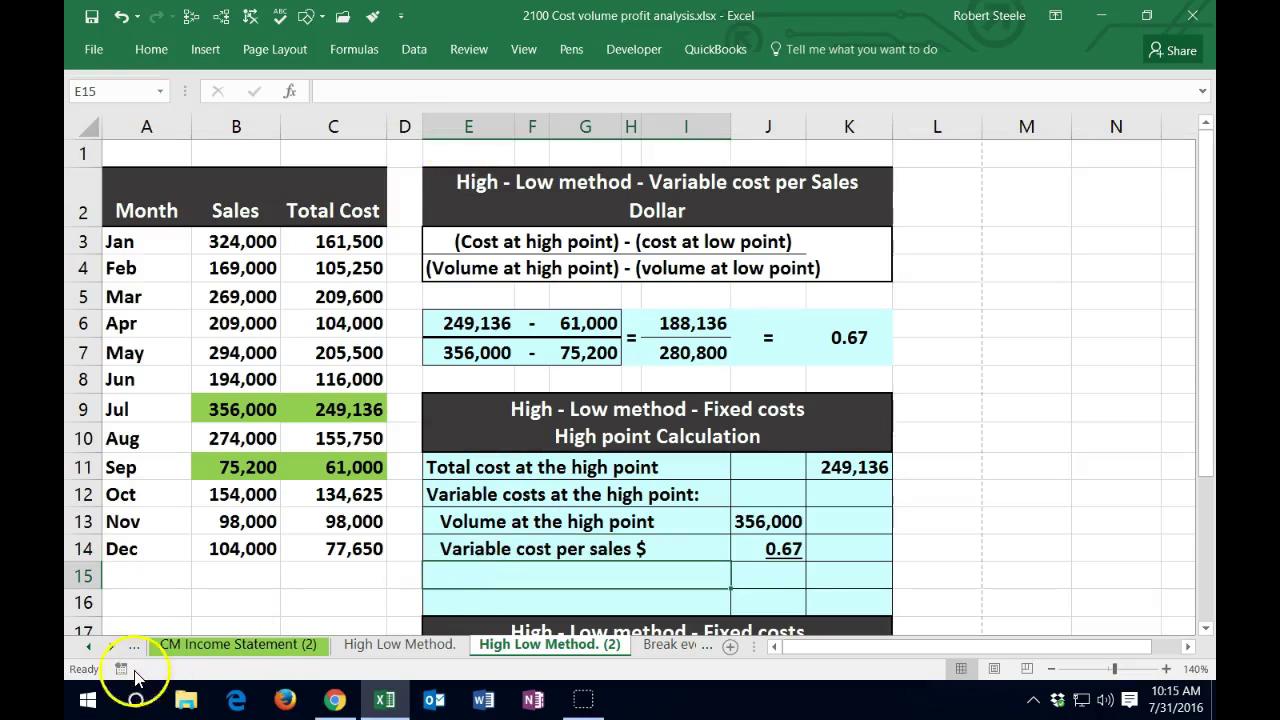
type("Total variable costs at the high point")
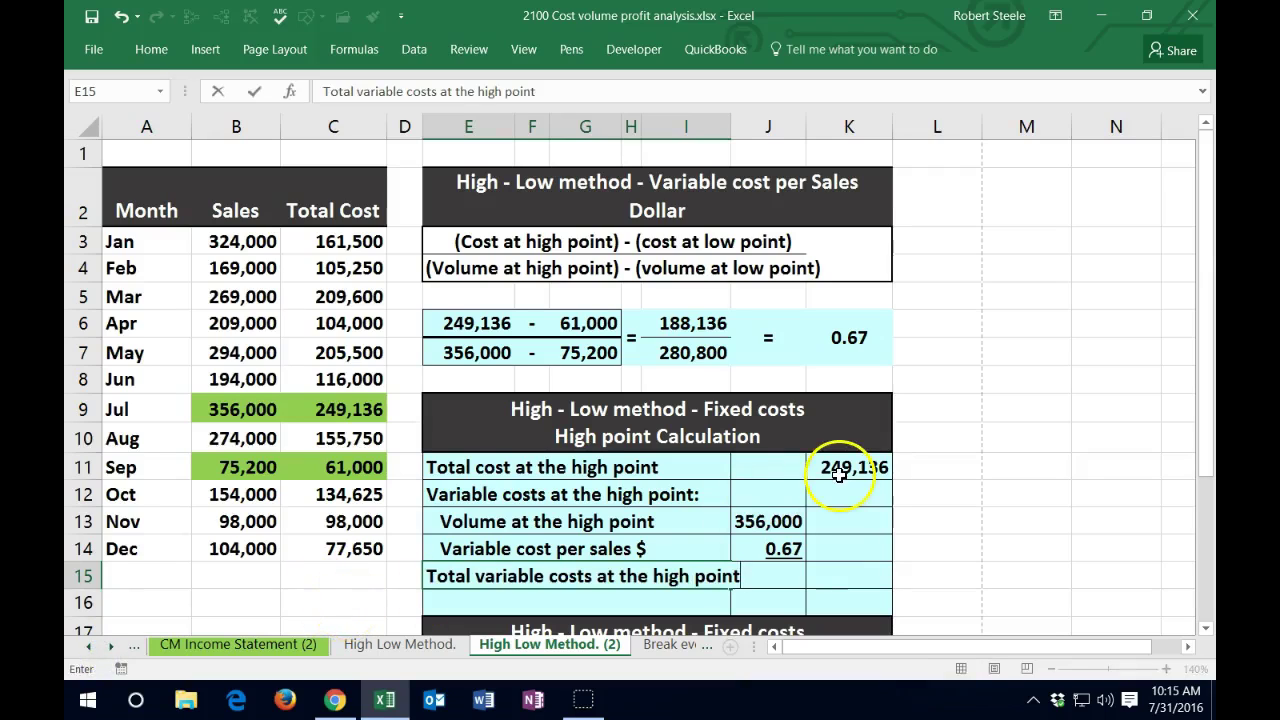
key("Tab")
Calculate the total variable costs at the high point in K15 with the formula =J13*J14
key("Tab")
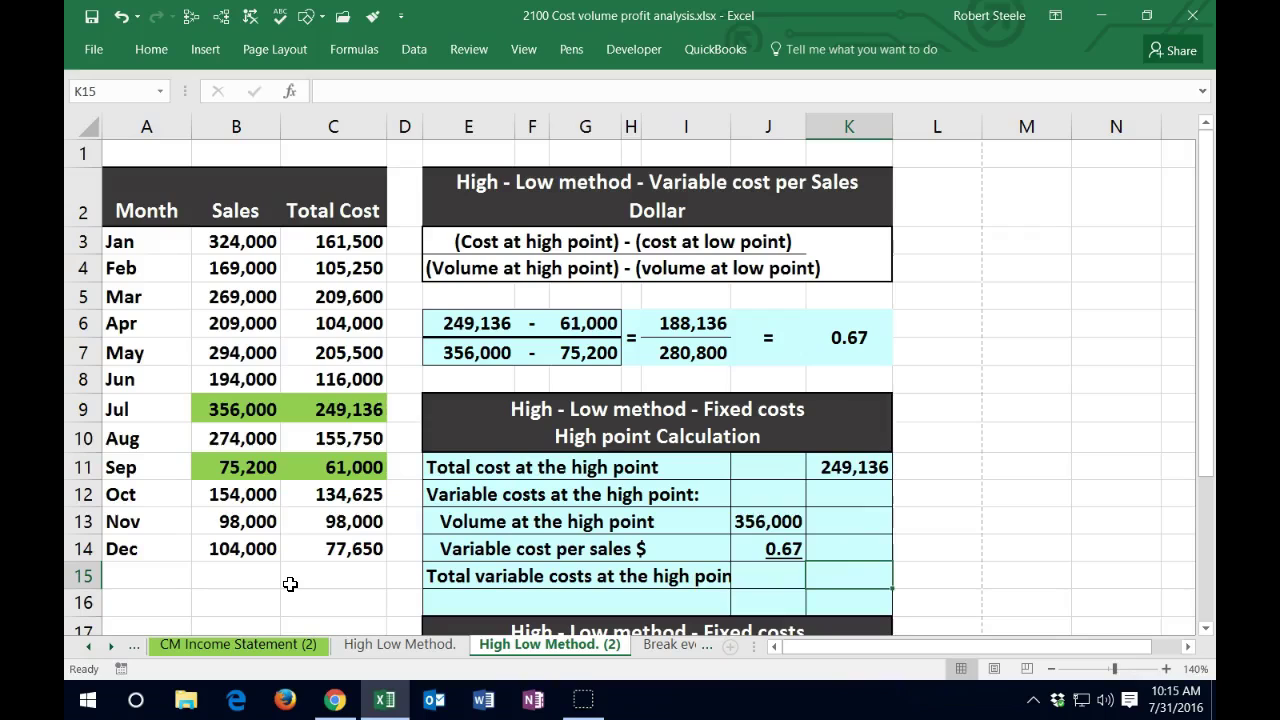
type("=")
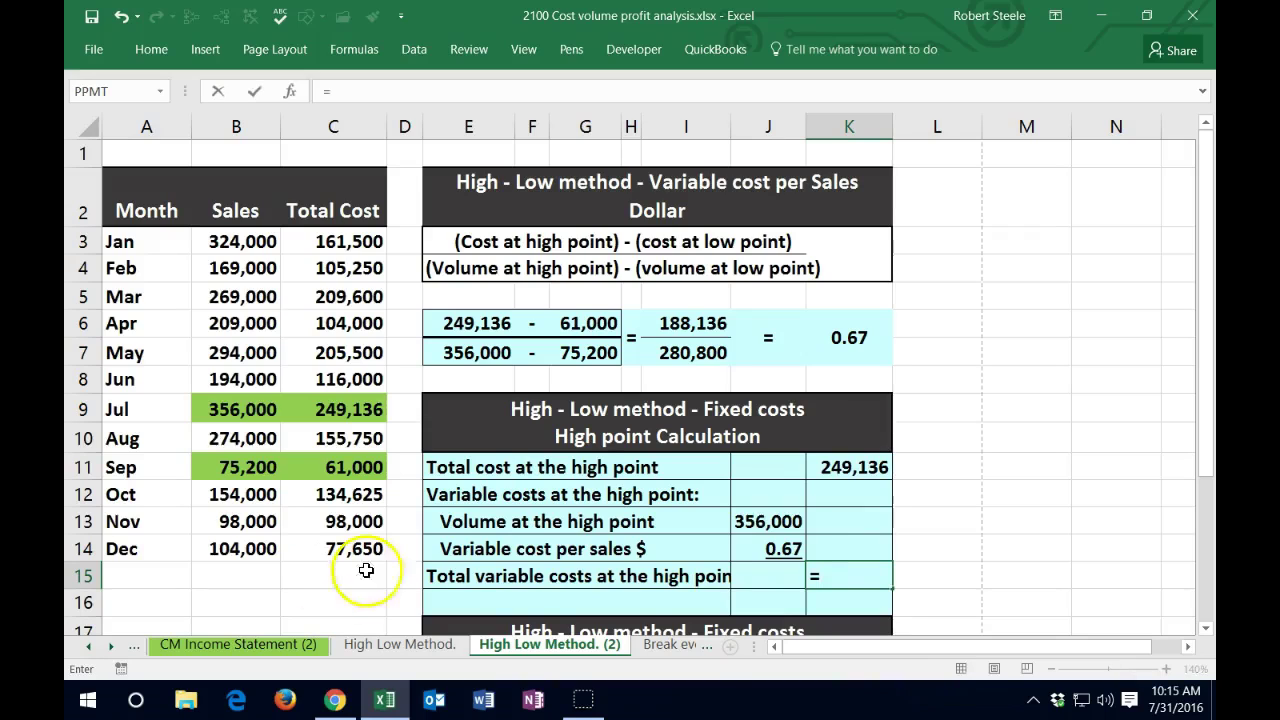
left_click(740, 523)
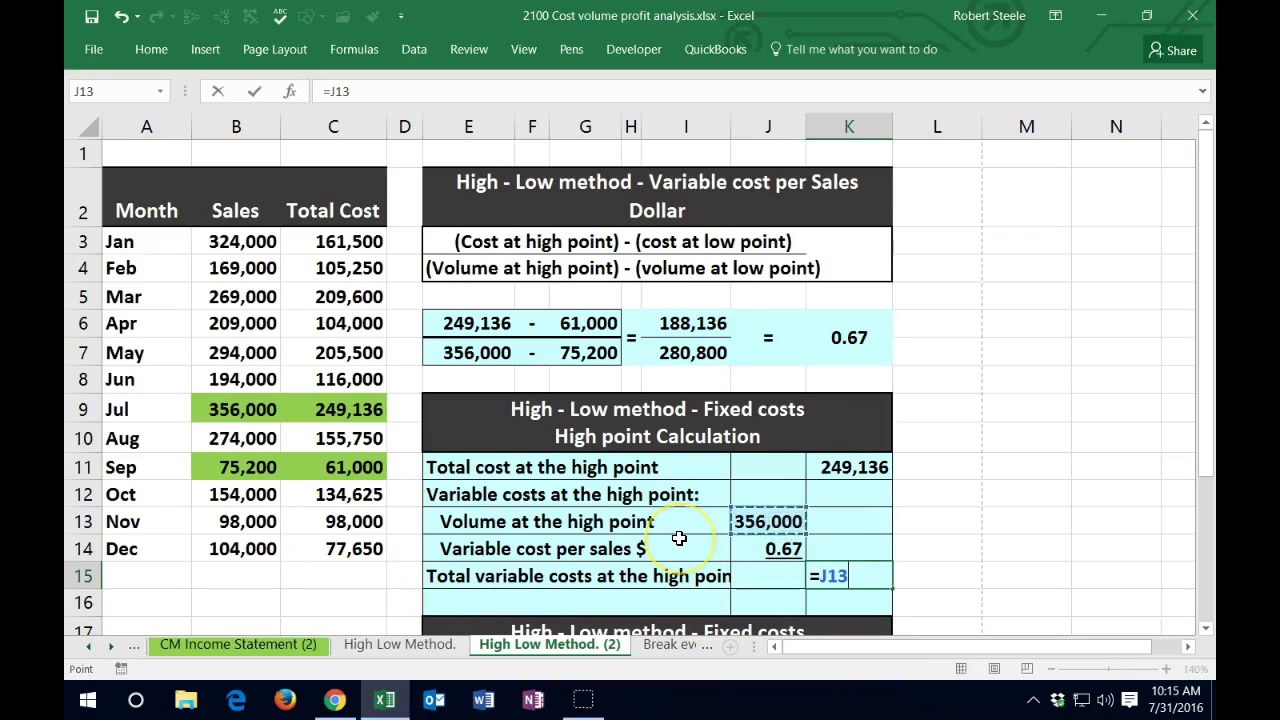
type("*")
left_click(752, 541)
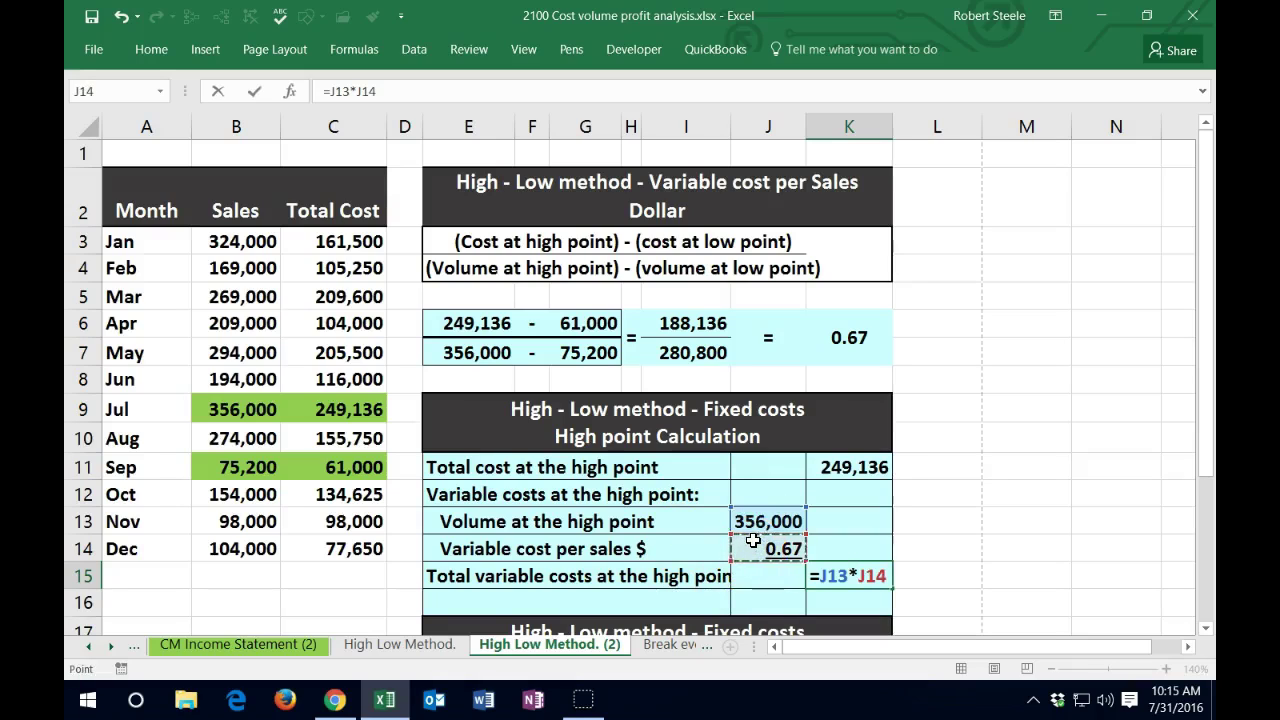
key("Return")
Underline the total variable costs amount in K15
key("Up")
key("Right")
key("Right")
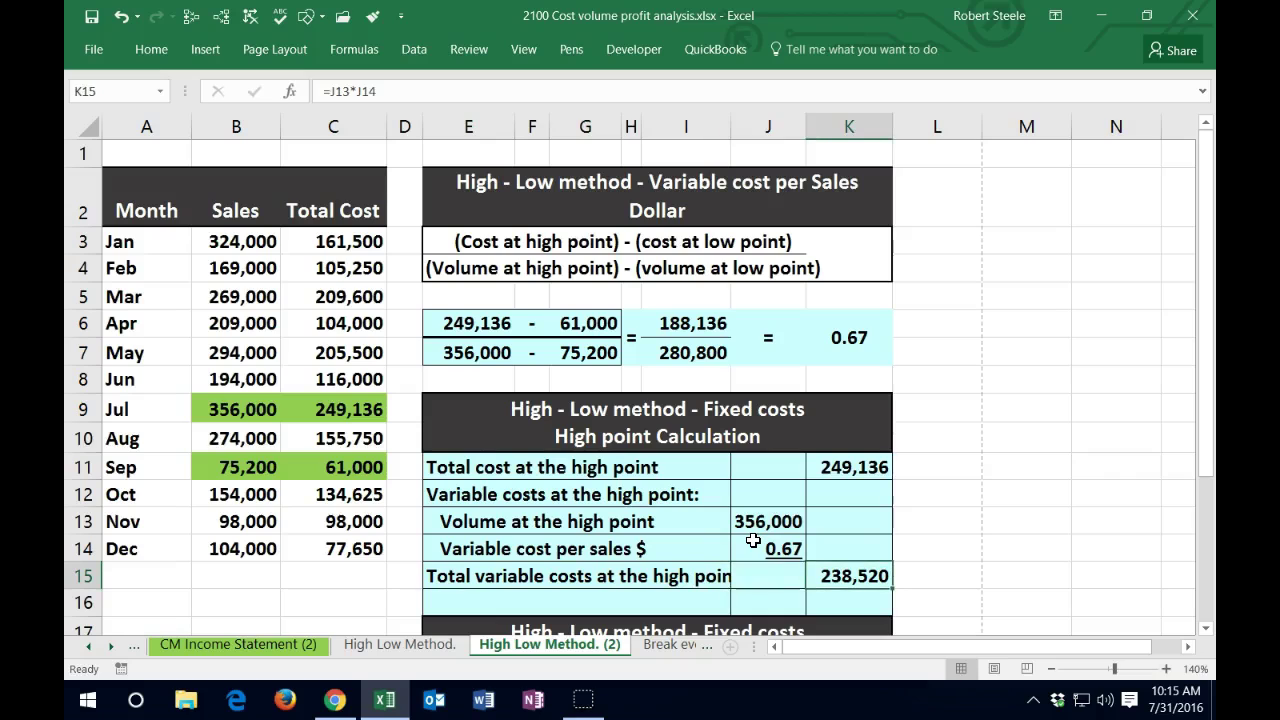
left_click(151, 49)
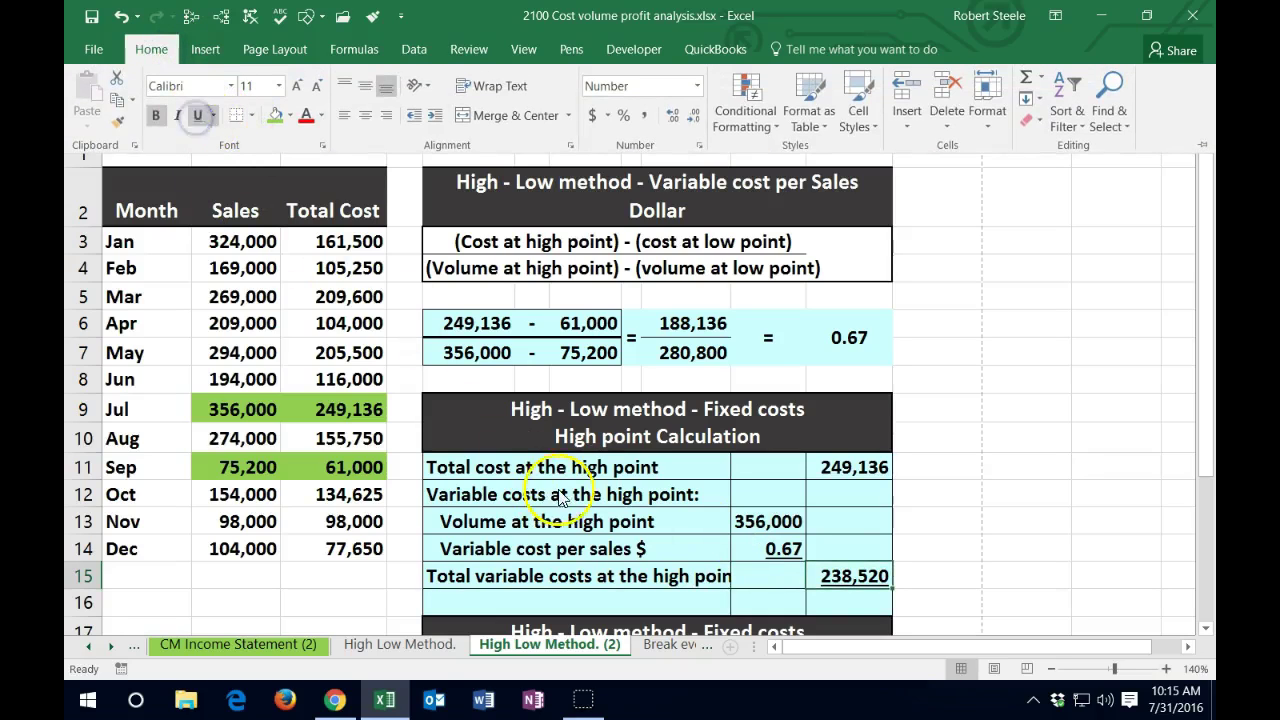
left_click(848, 580)
Review the total cost in K11 and the total variable costs in K15, and label E16 "Fixed cost"
left_click(852, 467)
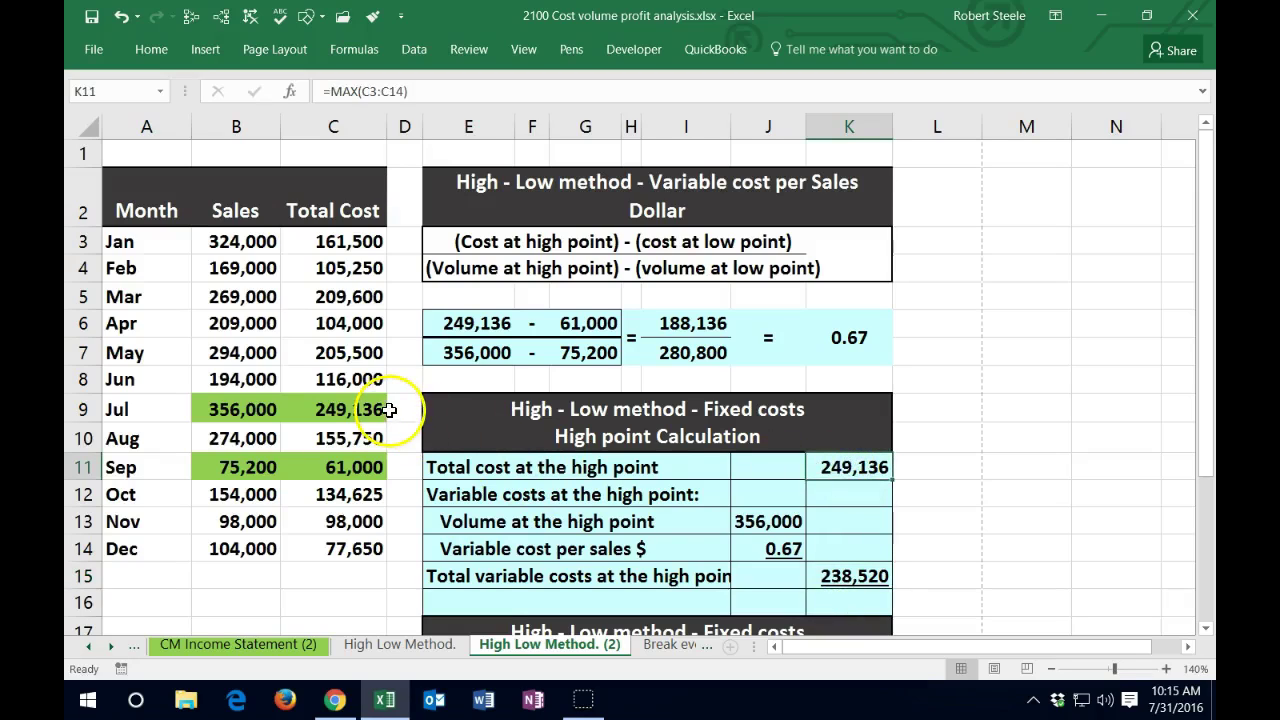
left_click(878, 576)
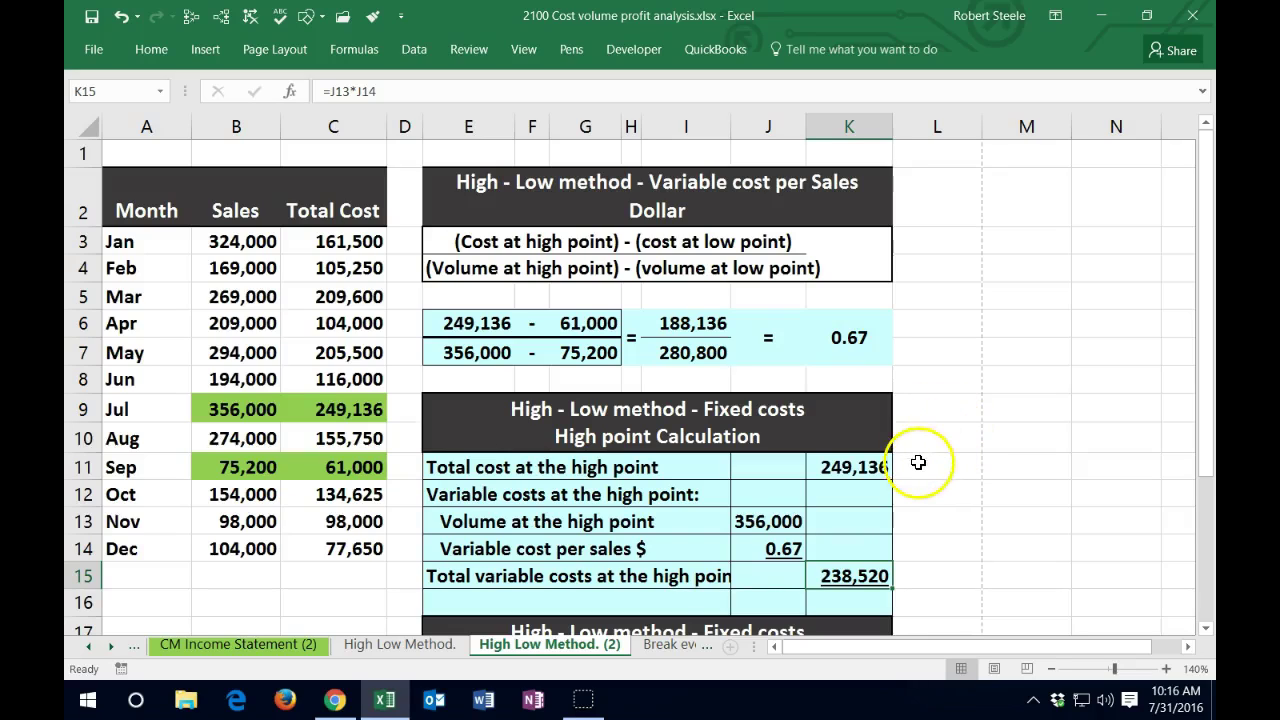
left_click(590, 601)
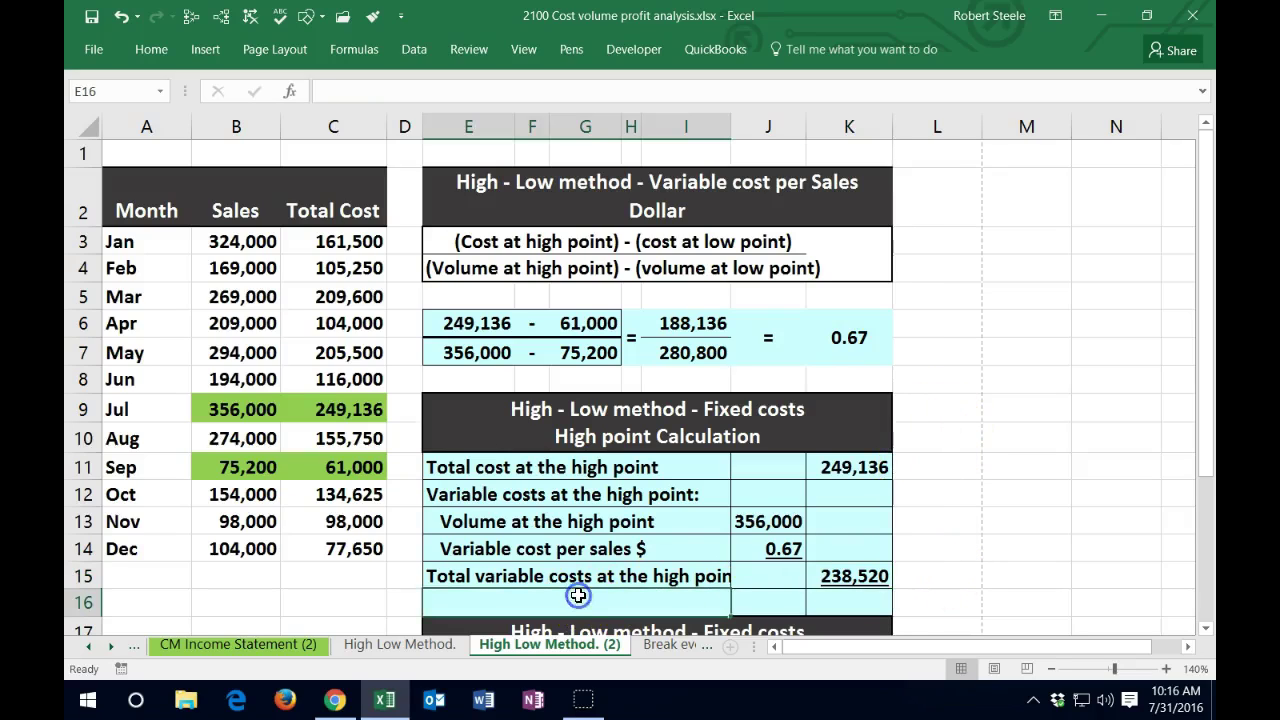
type("Fixed cost")
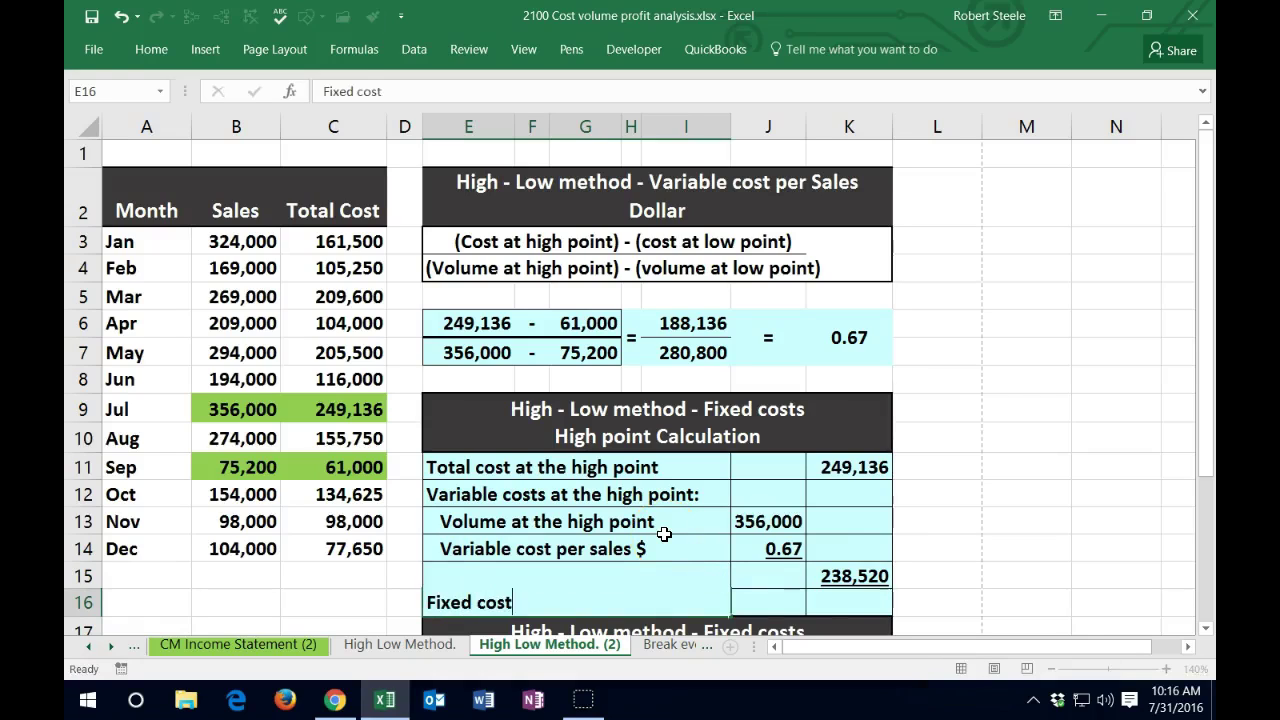
key("Tab")
Calculate the fixed cost at the high point in K16 with the formula =K11-K15
key("Tab")
type("=")
left_click(845, 468)
scroll(933, 487, "down", 1)
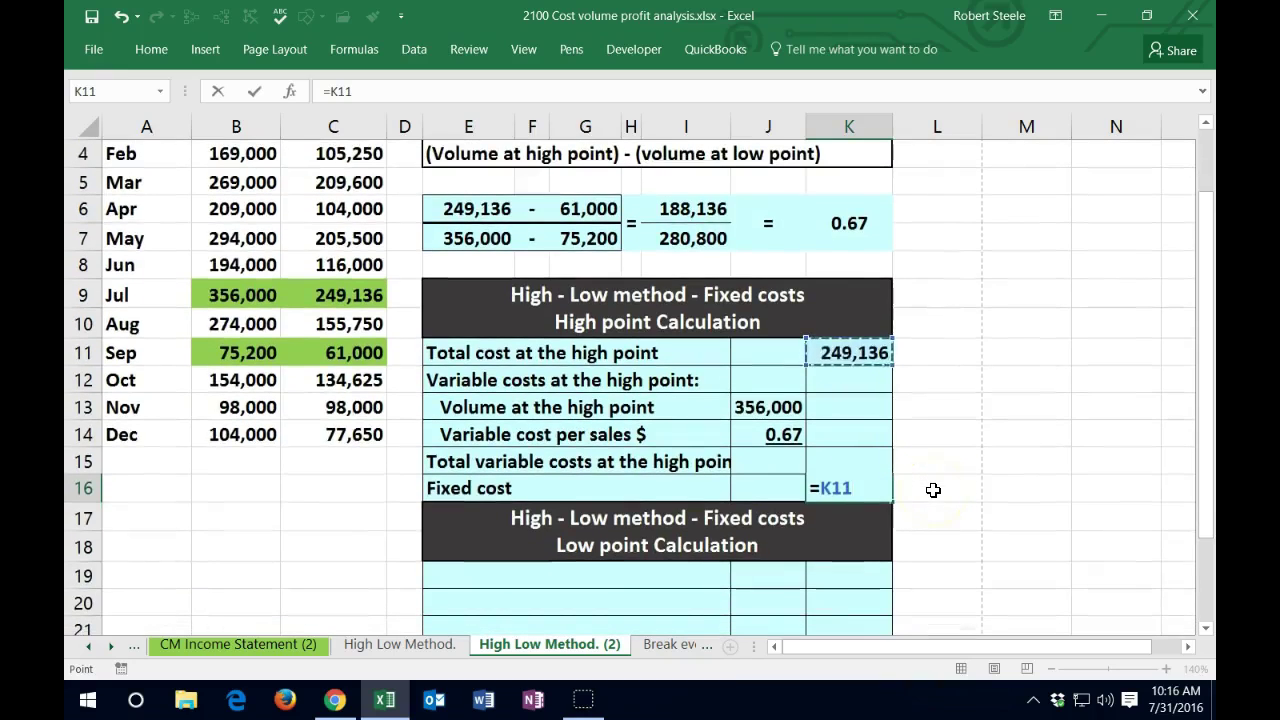
type("-")
key("Up")
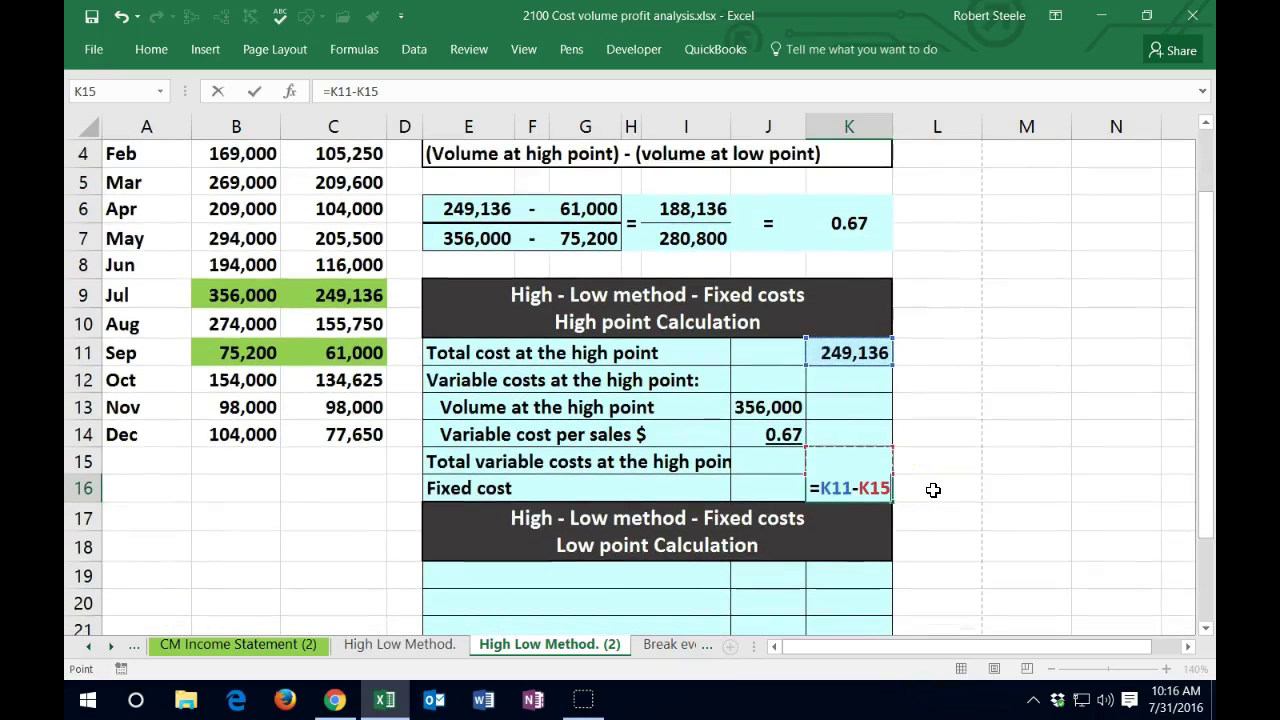
key("Return")
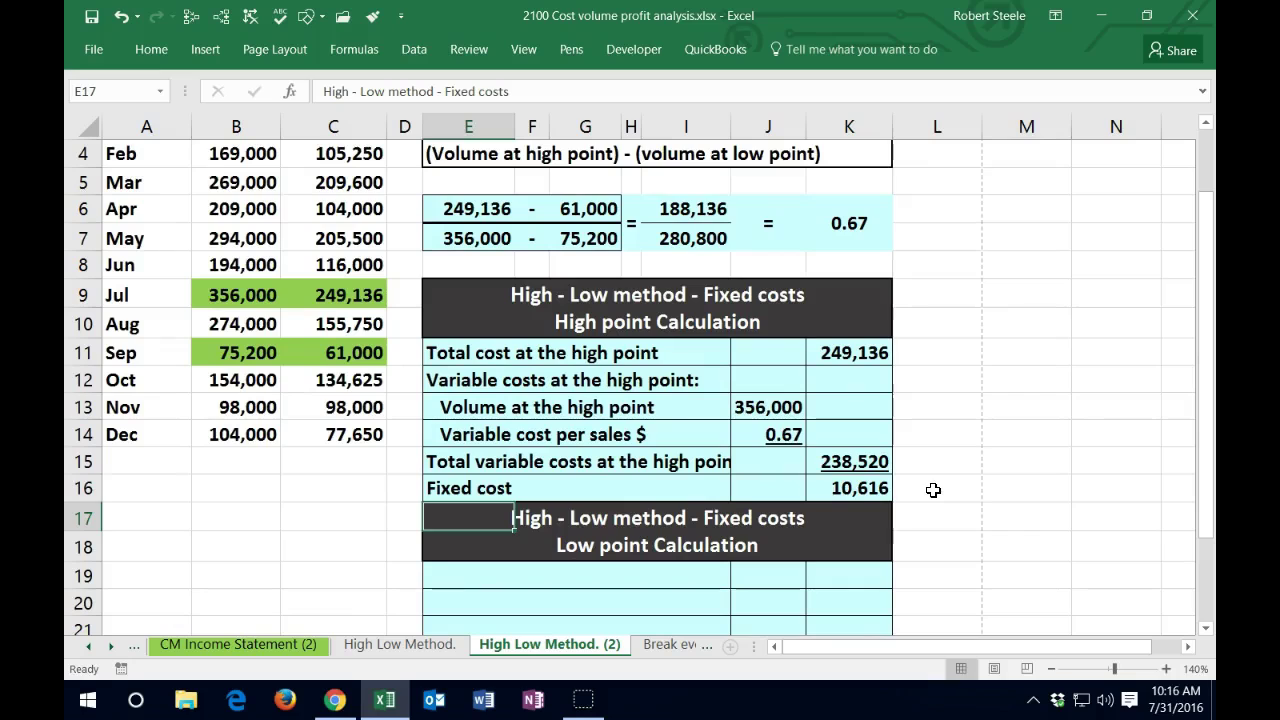
Review the total cost, total variable costs and fixed cost amounts in the high point calculation
left_click(853, 486)
left_click(866, 356)
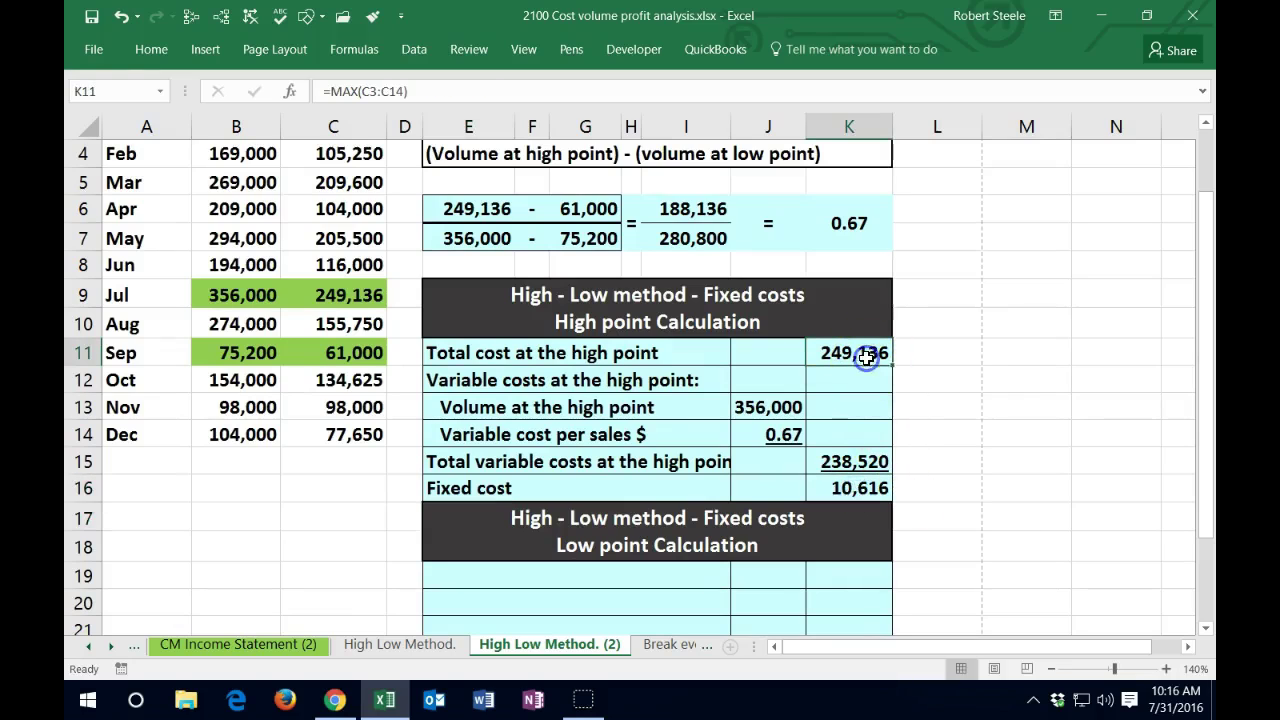
left_click(870, 460)
left_click(908, 354)
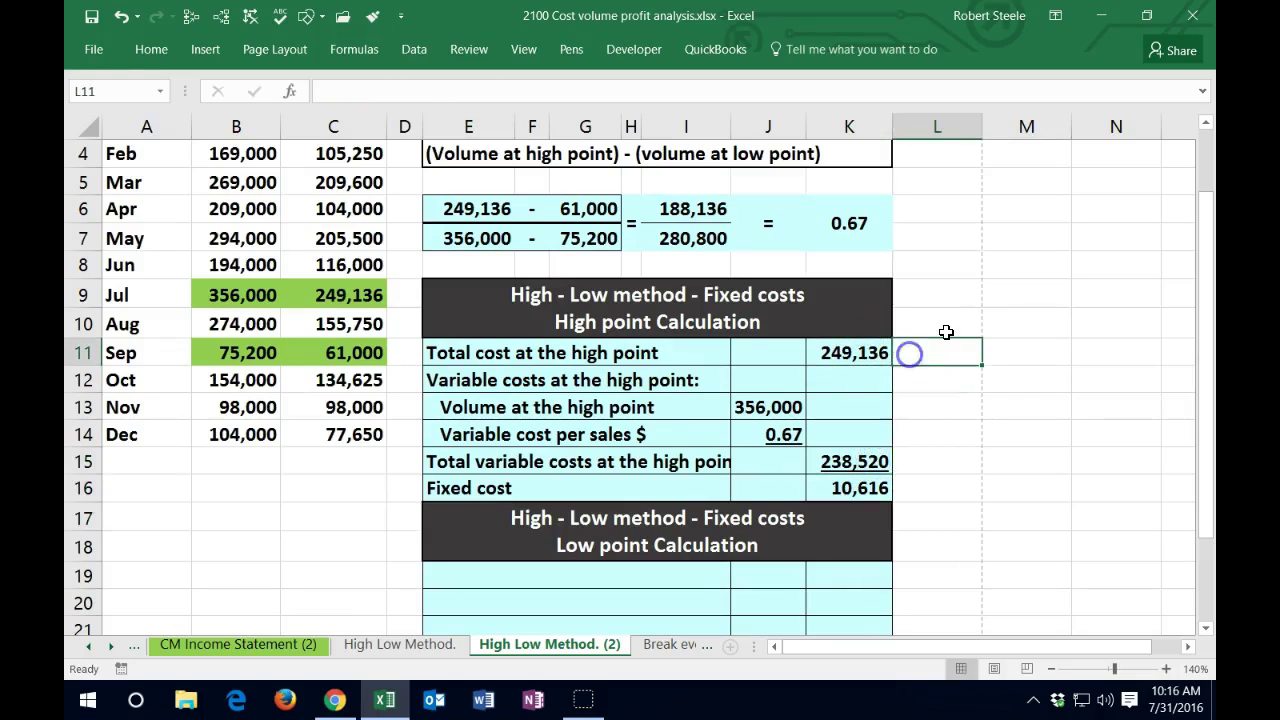
key("Down")
key("Down")
key("Down")
key("Down")
key("Down")
key("Up")
key("Down")
key("Left")
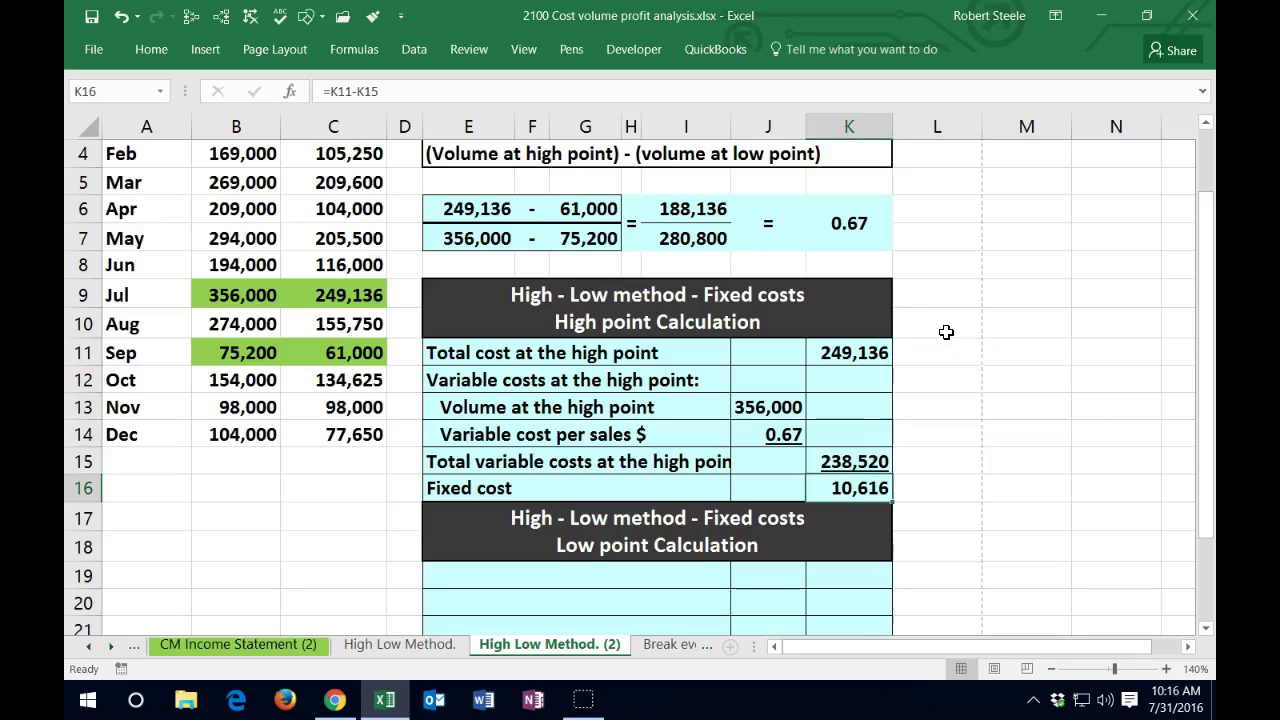
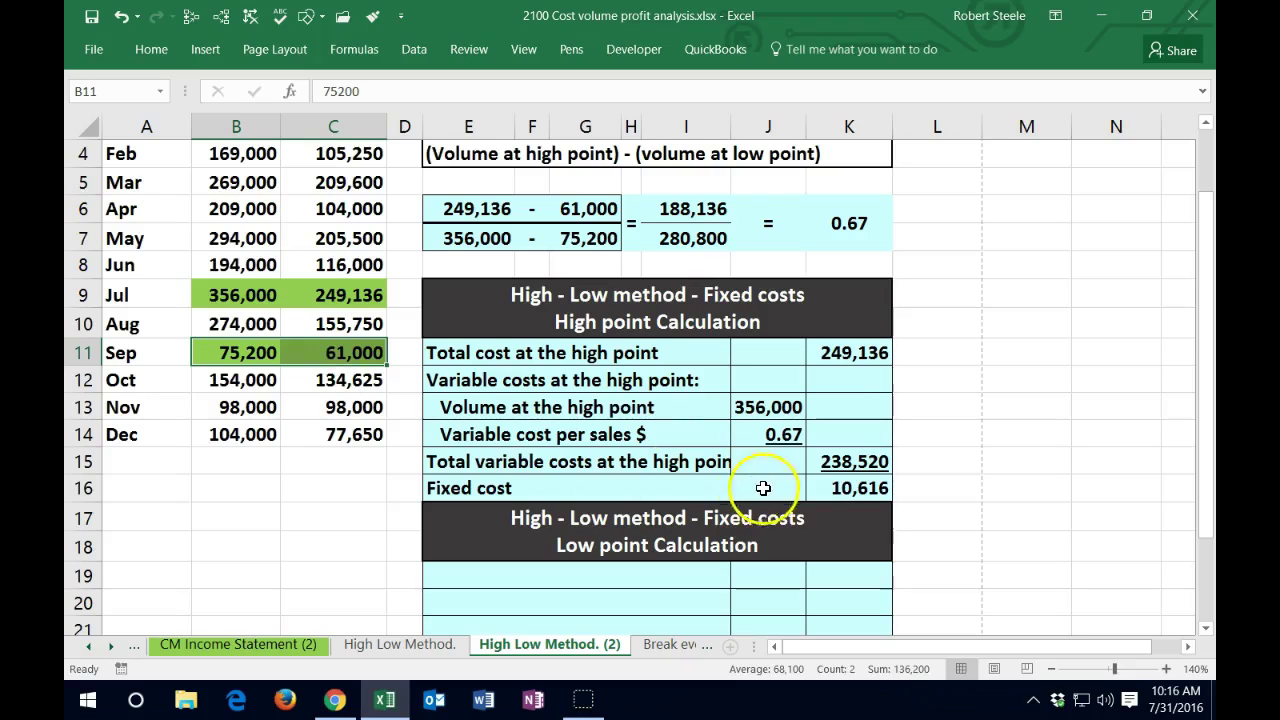
left_click(828, 485)
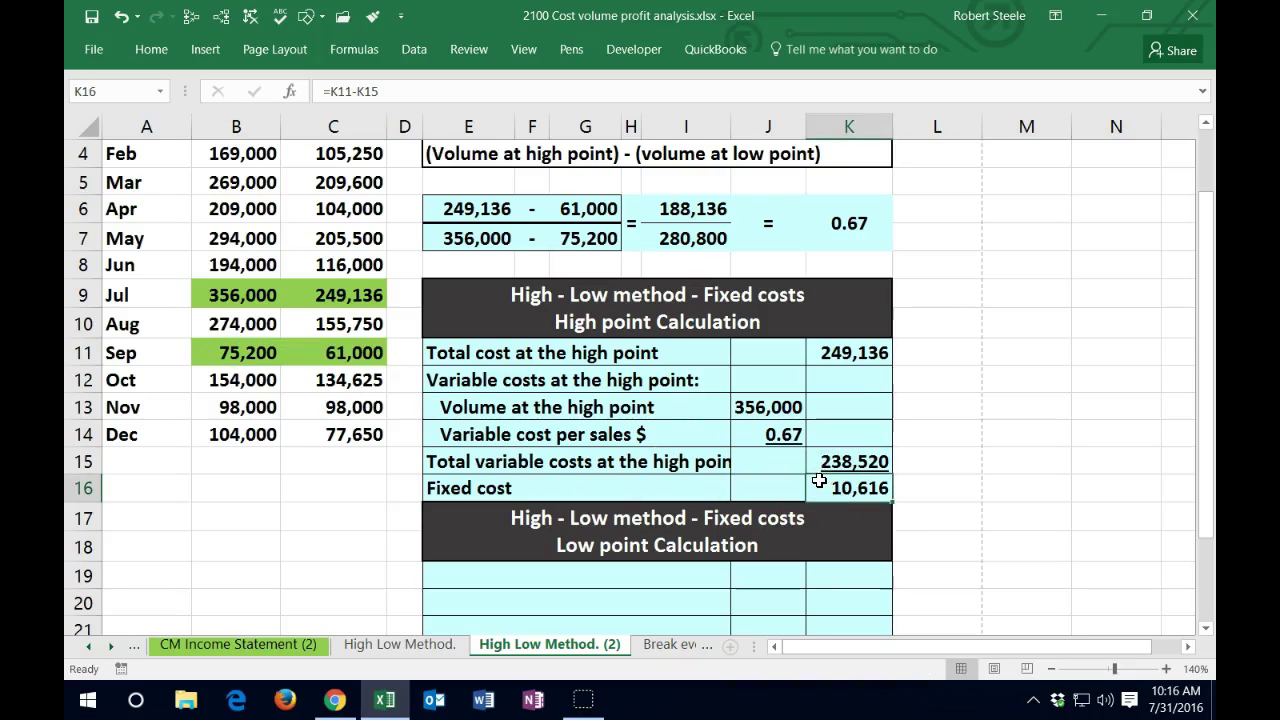
Label E19 "Total cost at the low poin" in the low point calculation
scroll(729, 486, "down", 1)
left_click(605, 490)
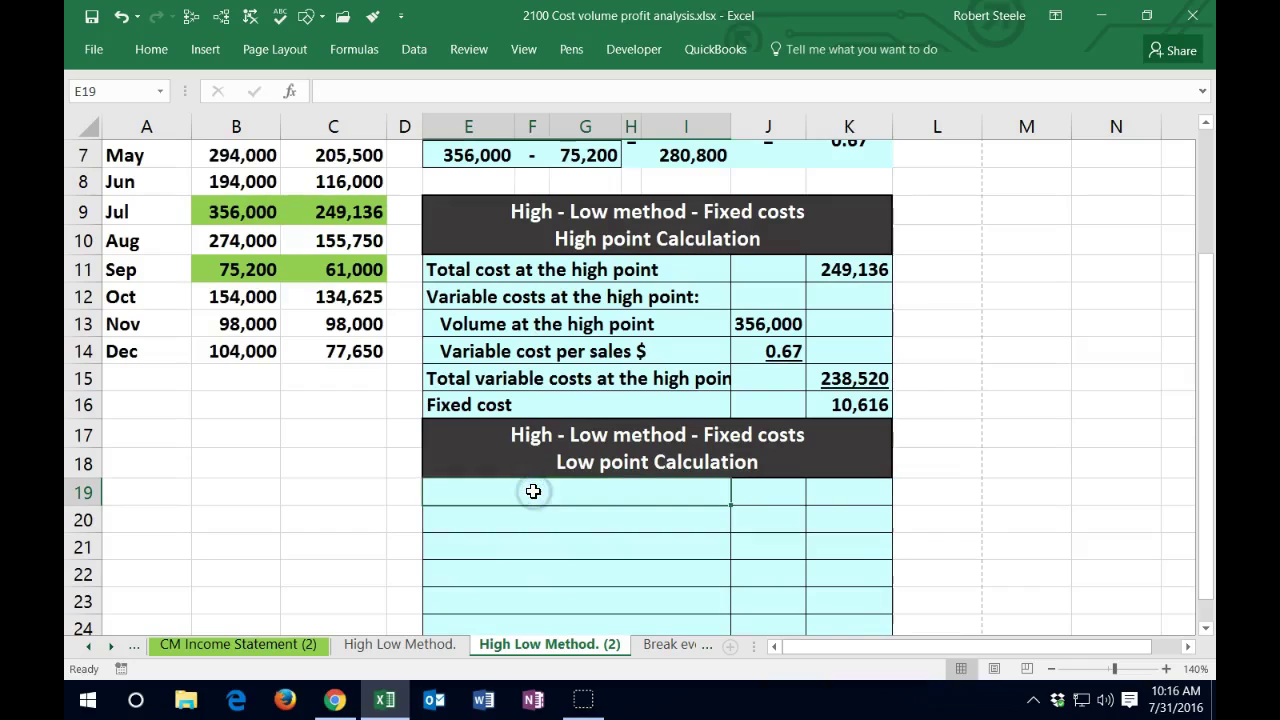
left_click(479, 503)
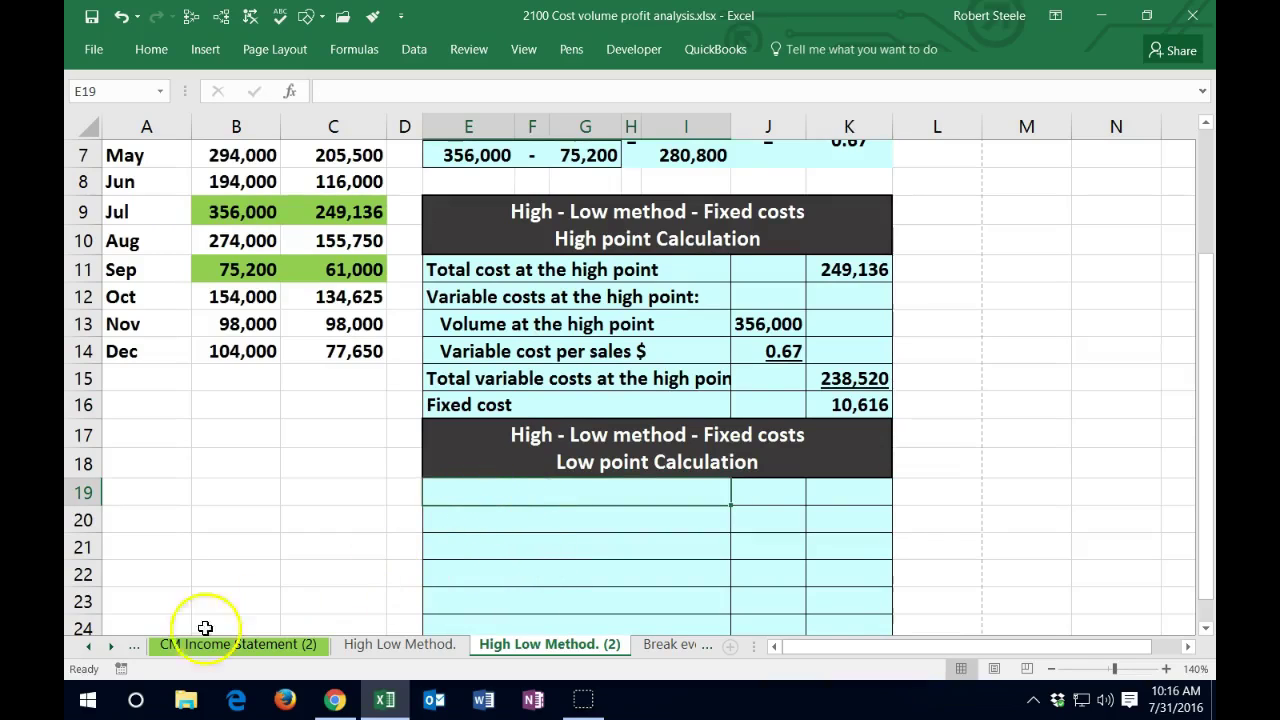
type("Total cost at the low poin")
key("Tab")
Find the total cost at the low point in K19 with a MIN formula over the Total Cost range C3:C14
key("Tab")
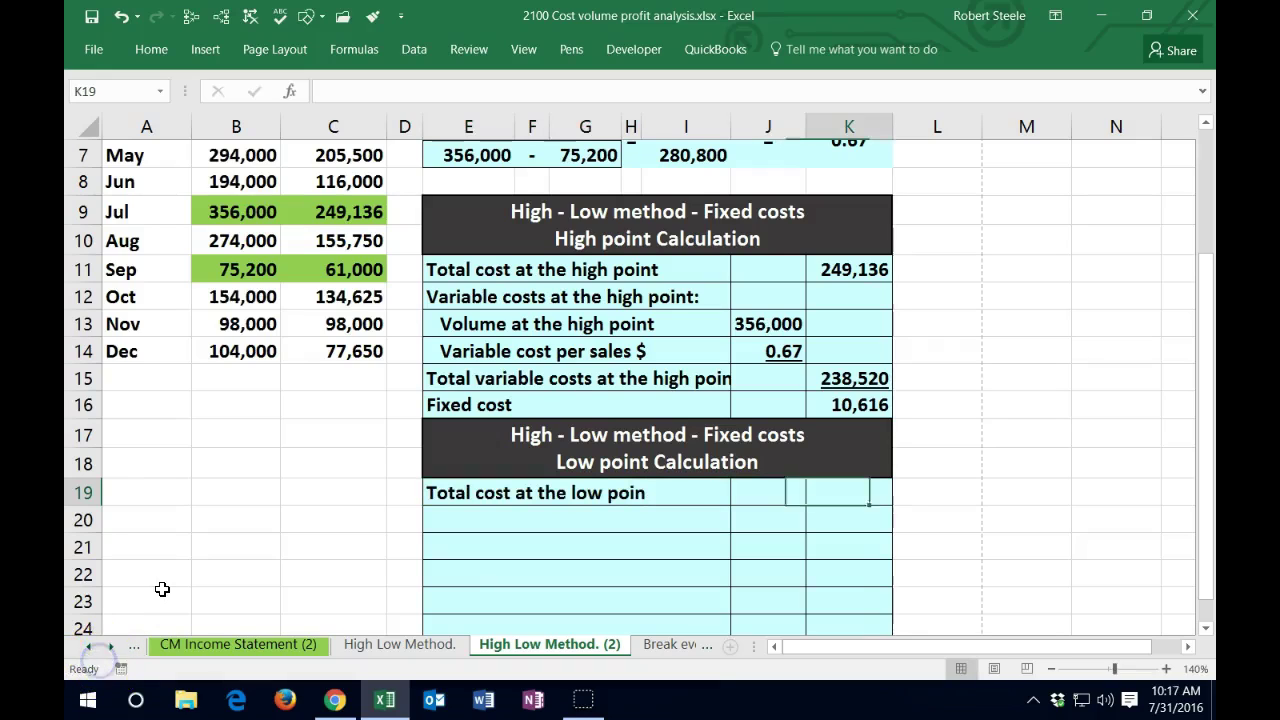
type("=")
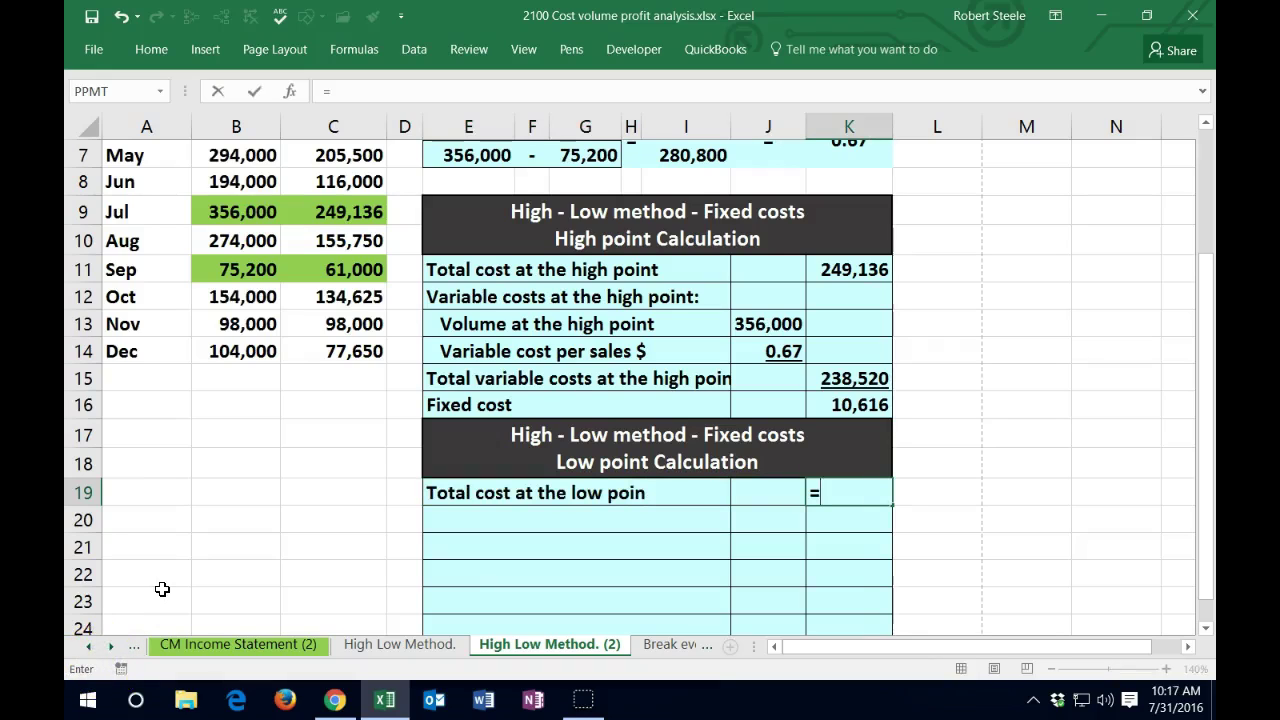
type("min")
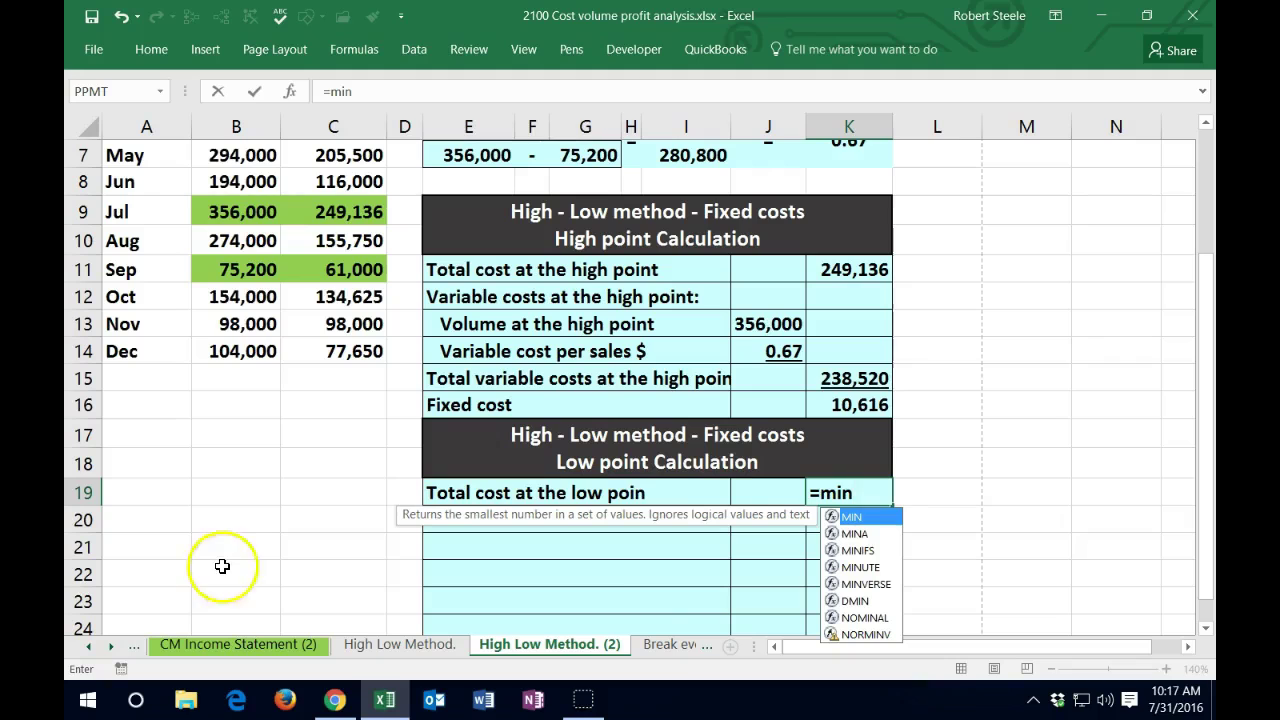
key("Tab")
scroll(300, 515, "up", 3)
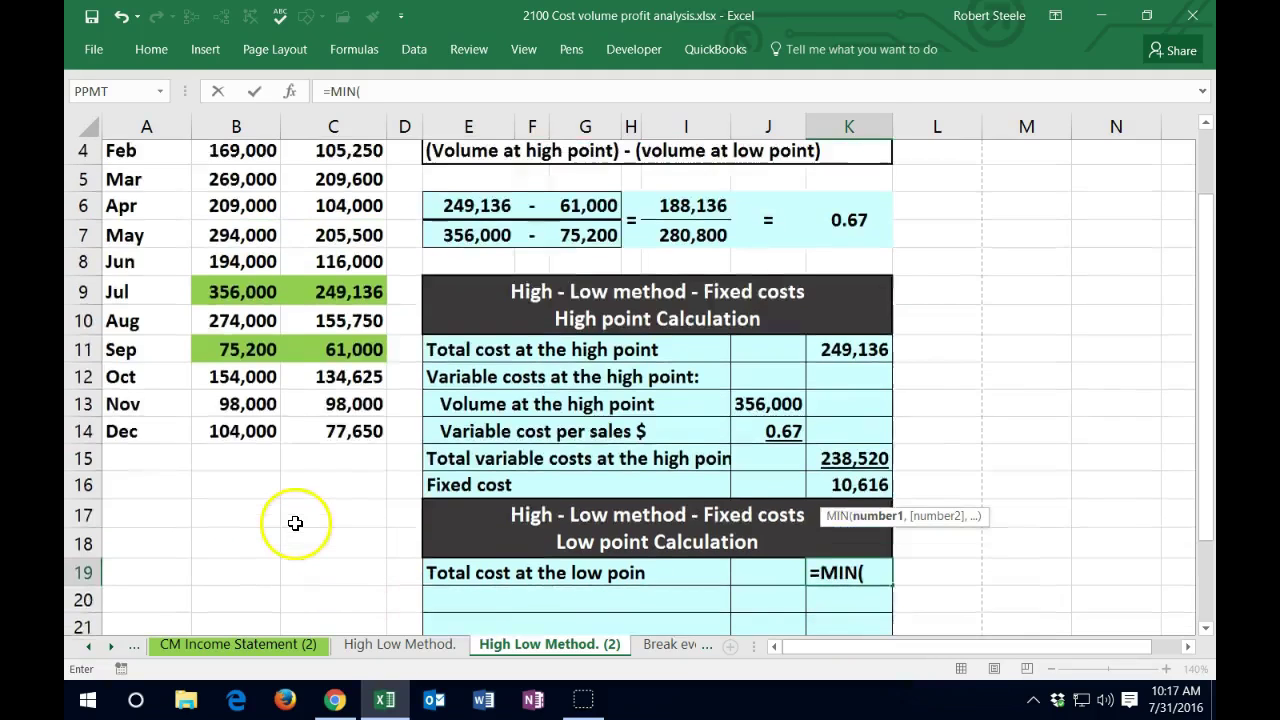
left_click_drag(329, 268, 337, 295)
left_click(343, 245)
left_click_drag(343, 245, 335, 548)
key("Return")
Label E20 "Variable cost at the low point:", including the closing colon
scroll(334, 546, "down", 2)
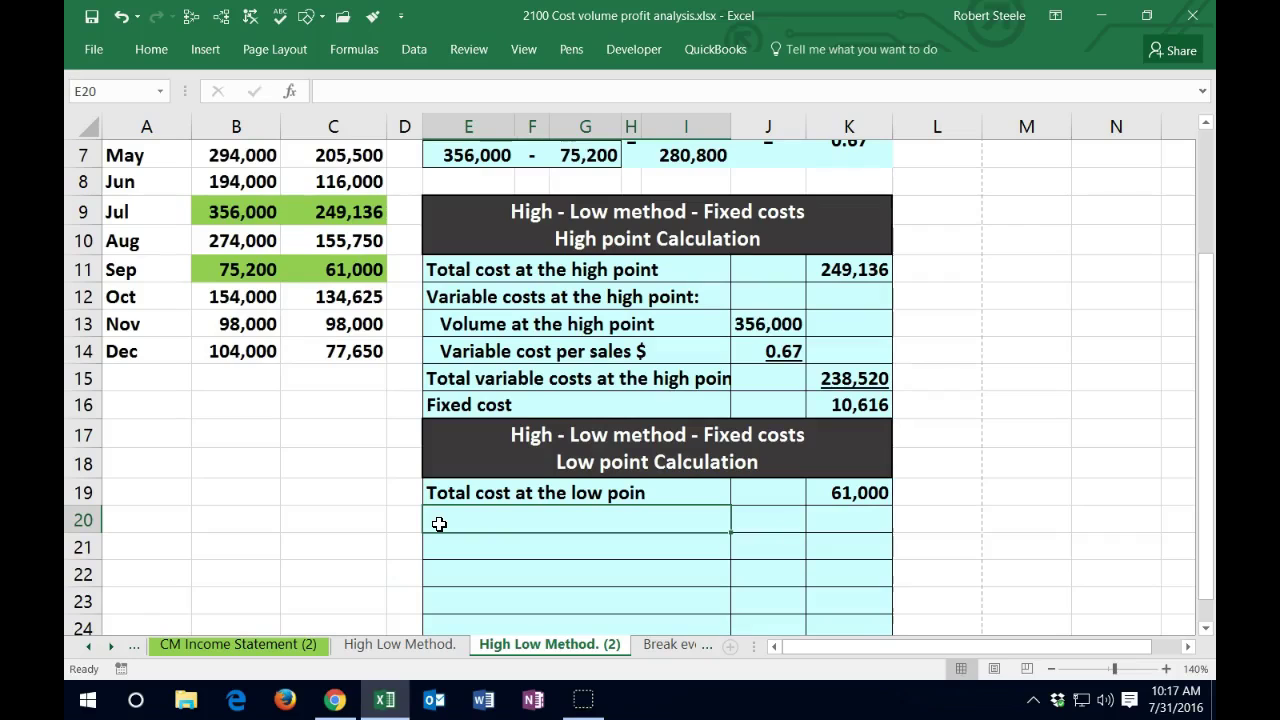
type("Variable cost at the low point")
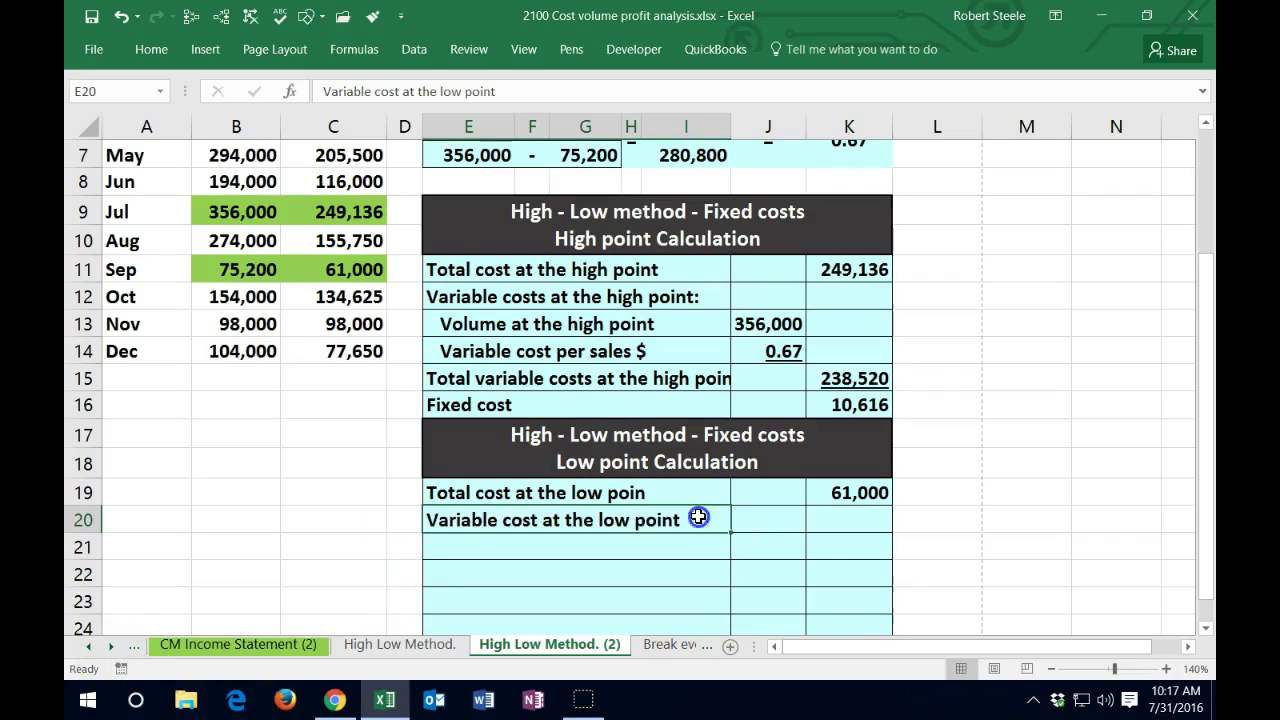
double_click(698, 517)
key("Return")
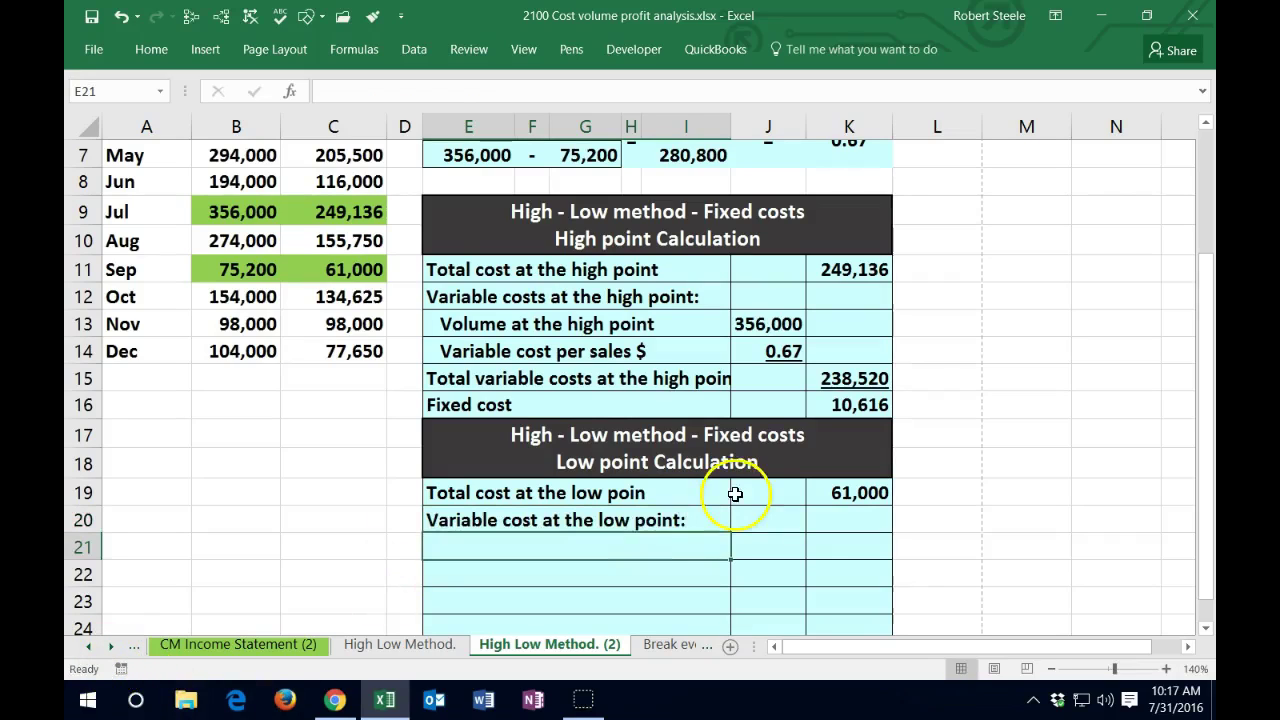
Label E21 "Volume at the low point"
left_click(550, 541)
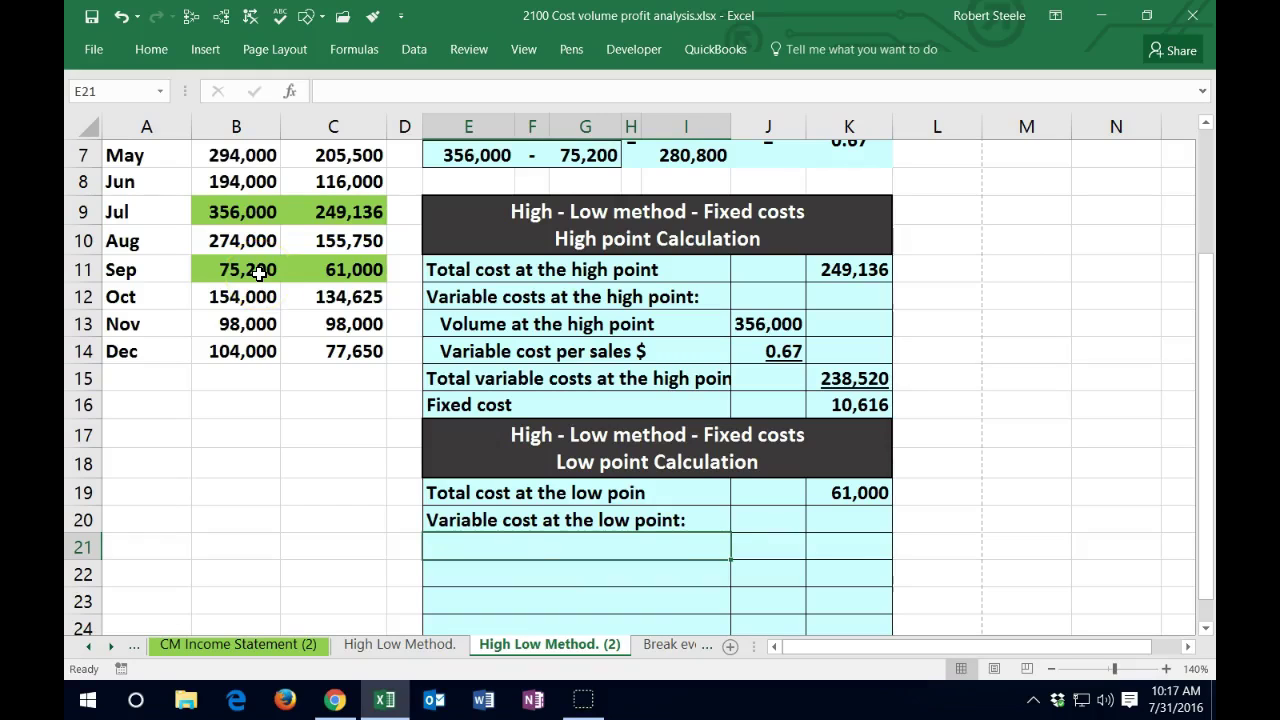
type("Volume at the low point")
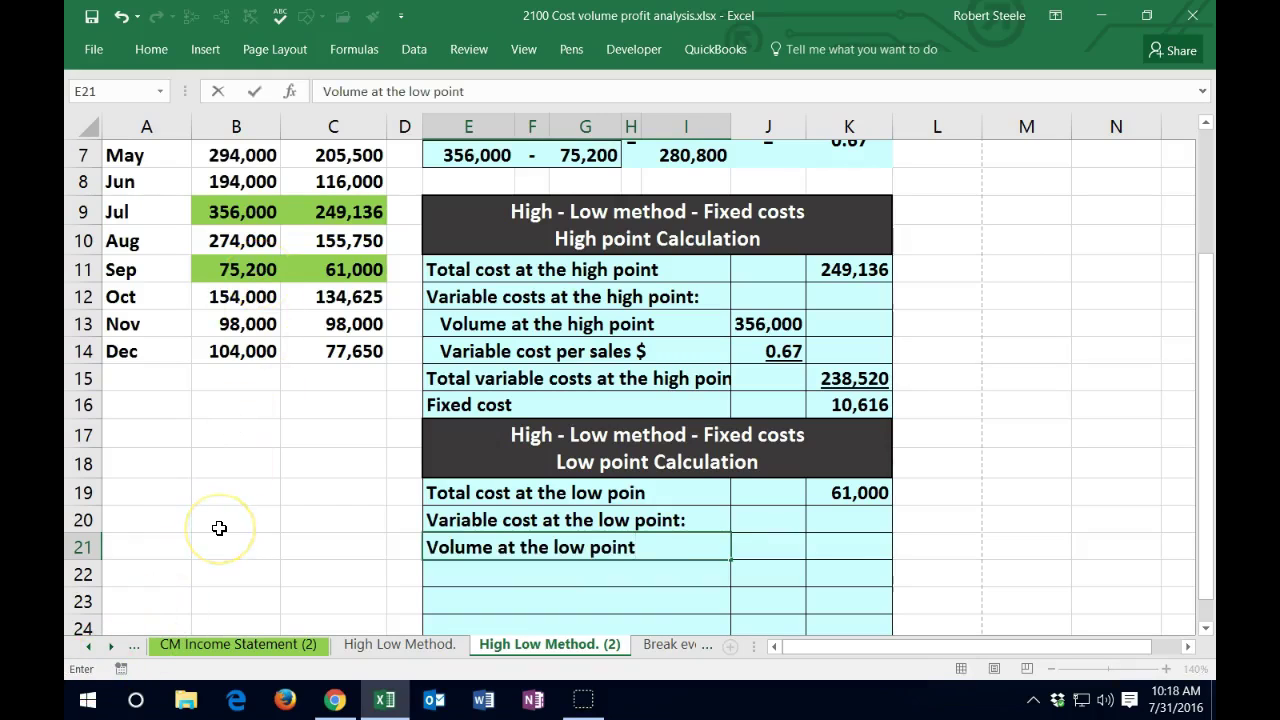
key("Tab")
Find the volume at the low point in J21 with a MIN formula over the Sales range B3:B14
scroll(297, 533, "up", 1)
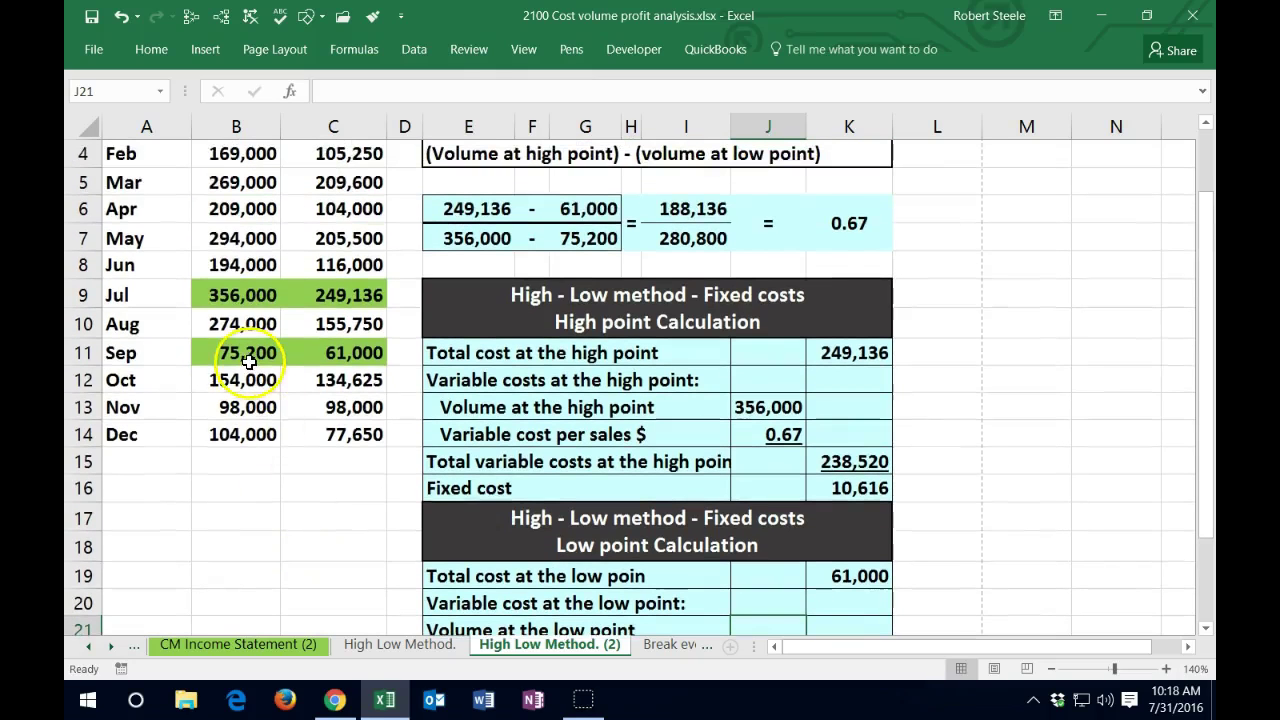
scroll(280, 461, "down", 1)
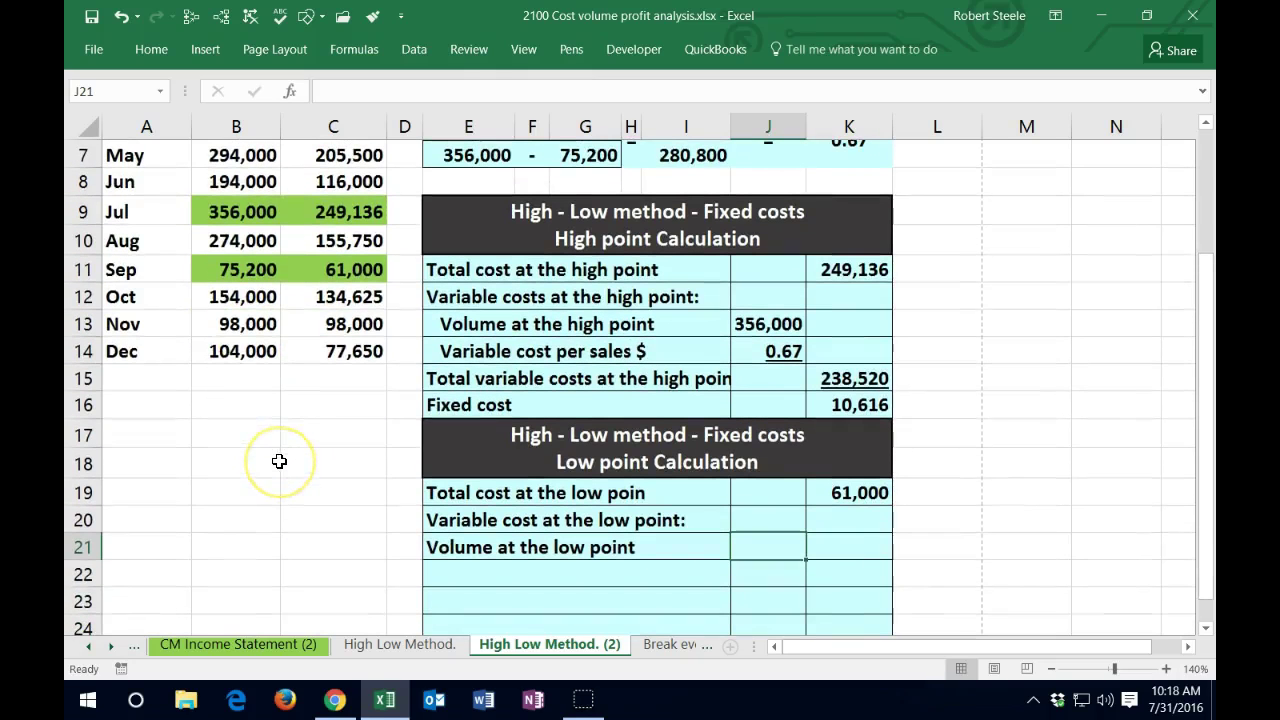
type("=m")
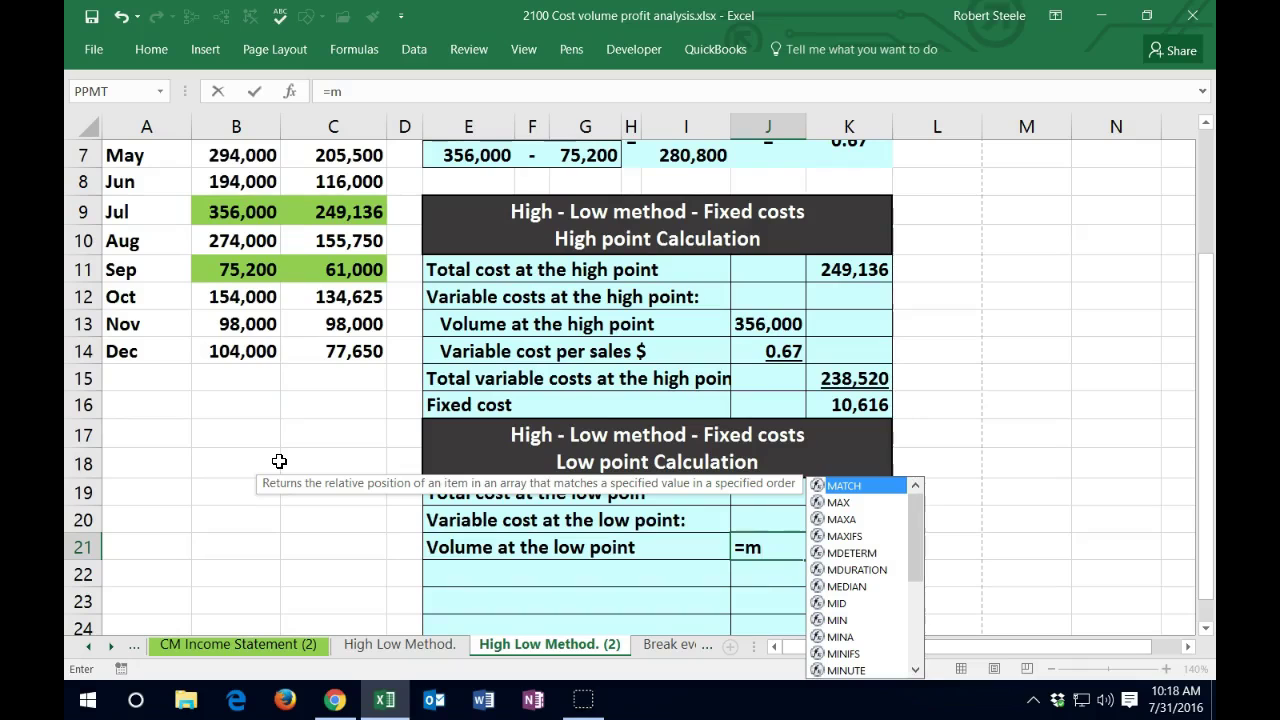
type("in(")
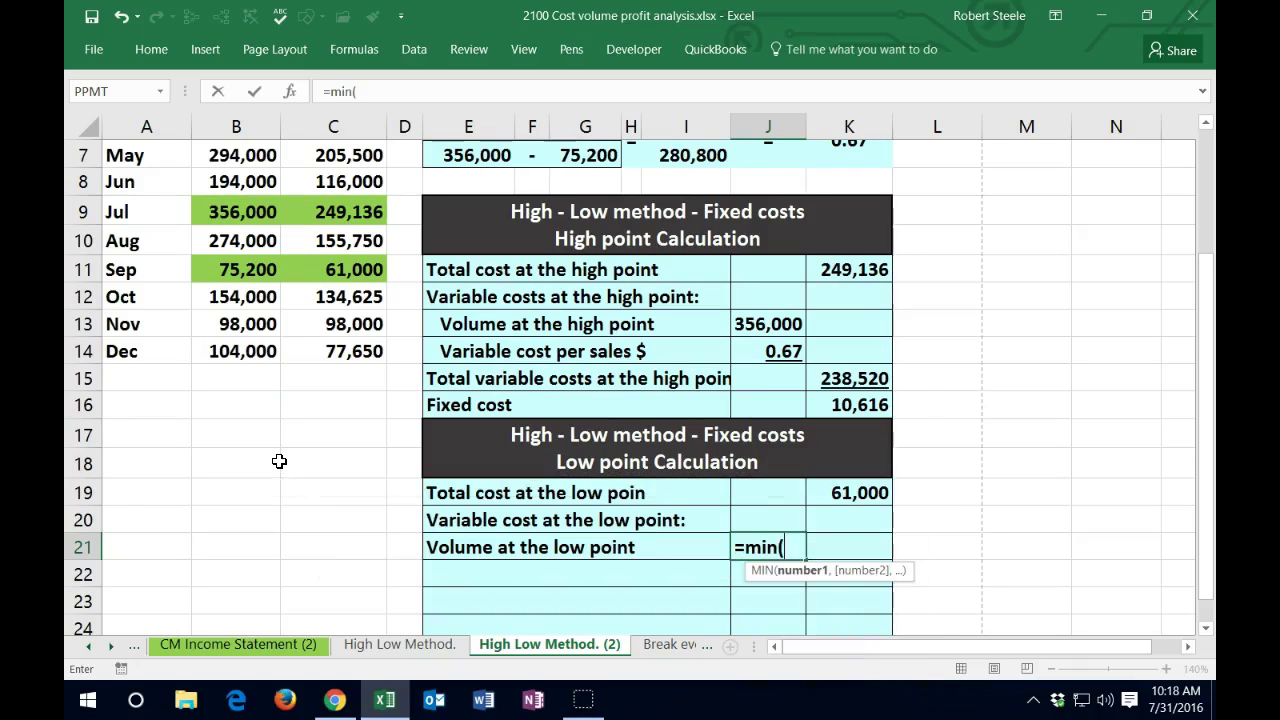
scroll(238, 486, "up", 2)
left_click_drag(240, 241, 265, 543)
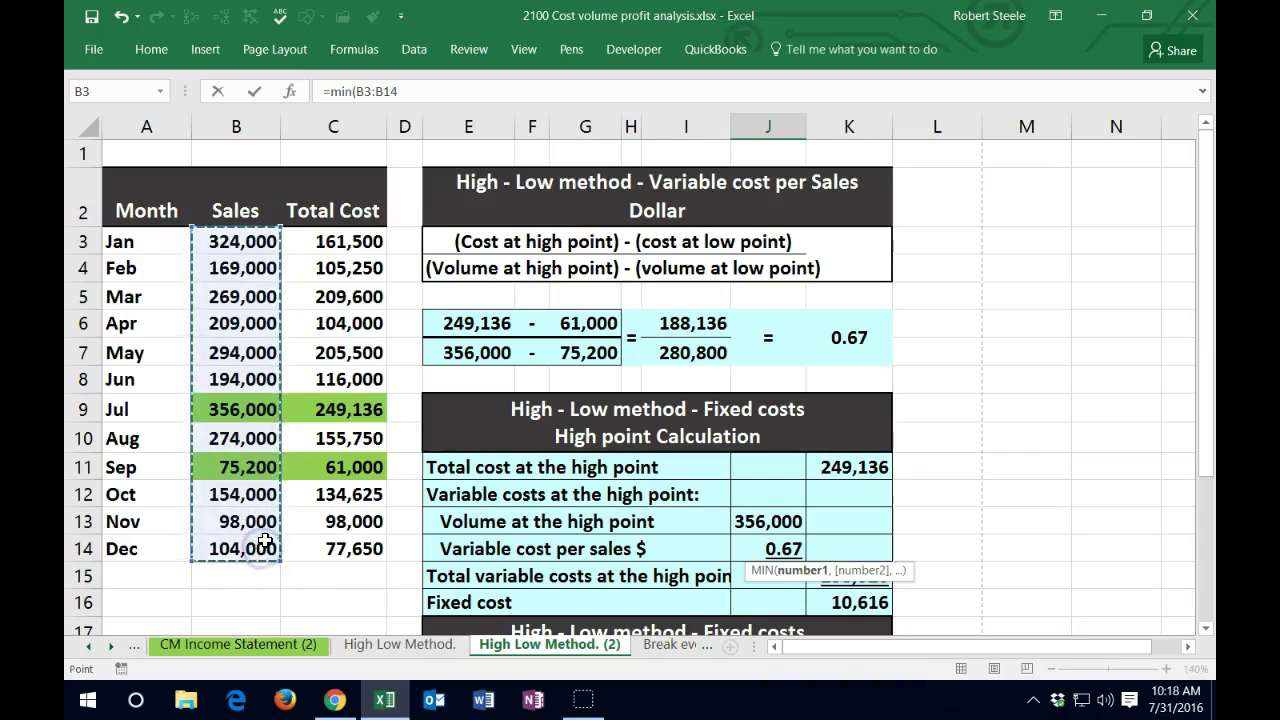
key("Return")
Reuse the "Variable cost per sales $" label in E22 with the formula =E14
key("Down")
key("Up")
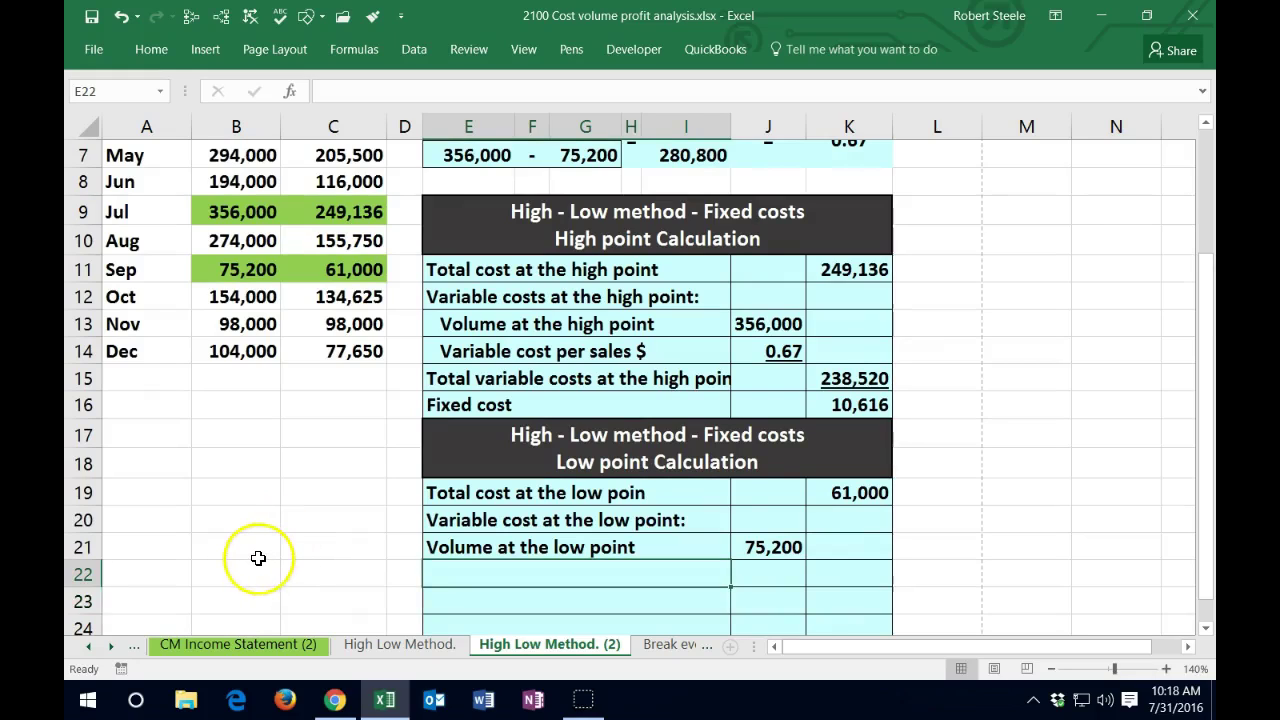
type("=")
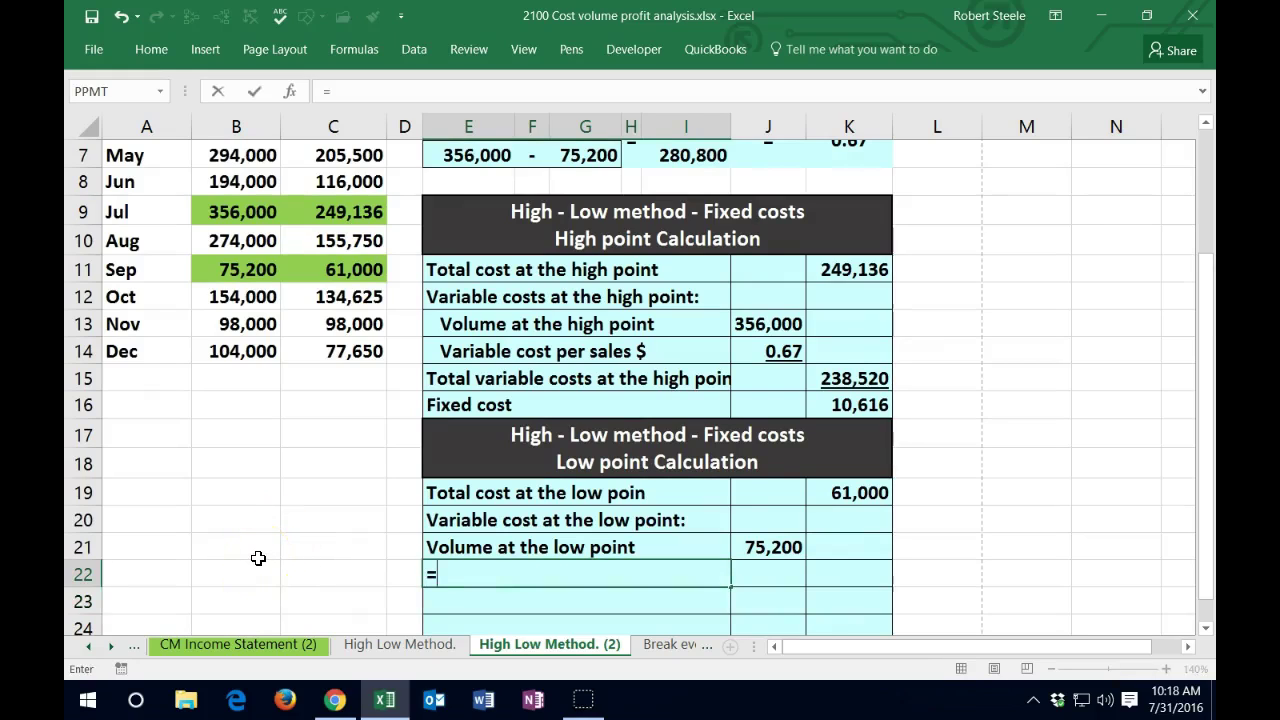
left_click(434, 353)
key("Return")
key("Up")
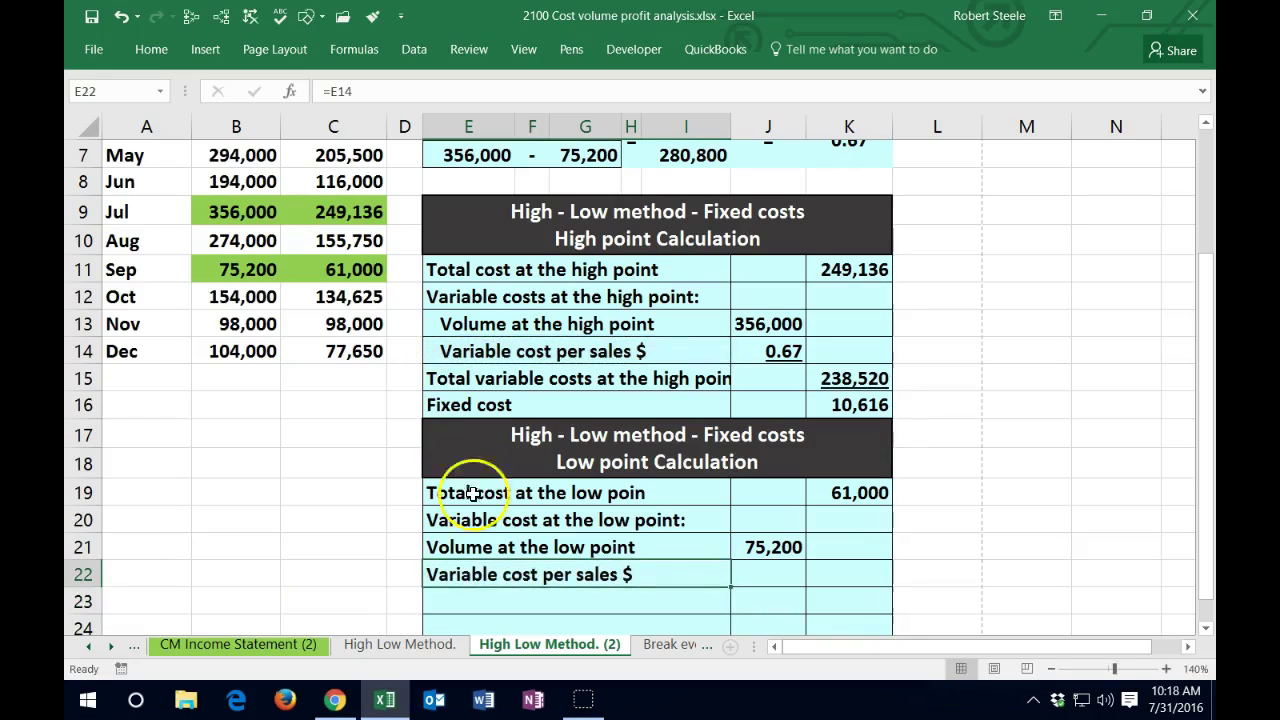
Indent the volume and variable cost per sales $ labels in E21:E22 by one level
left_click_drag(471, 549, 486, 574)
left_click(167, 46)
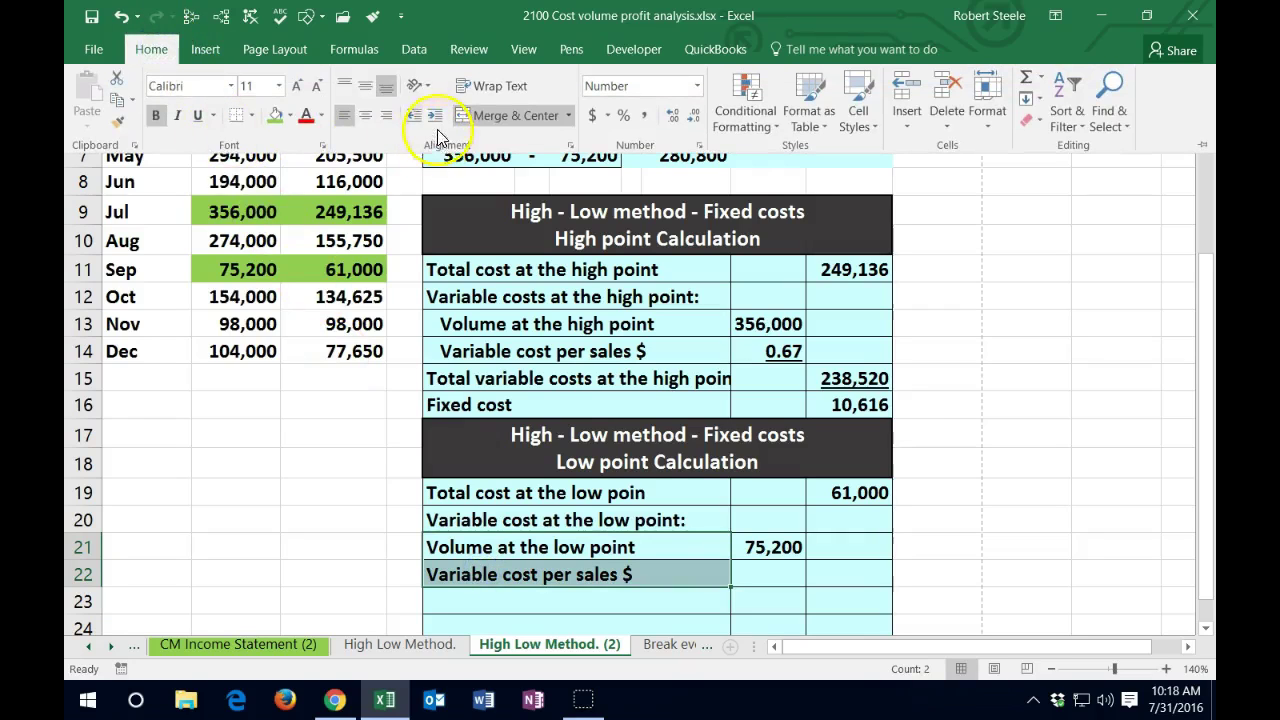
left_click(435, 115)
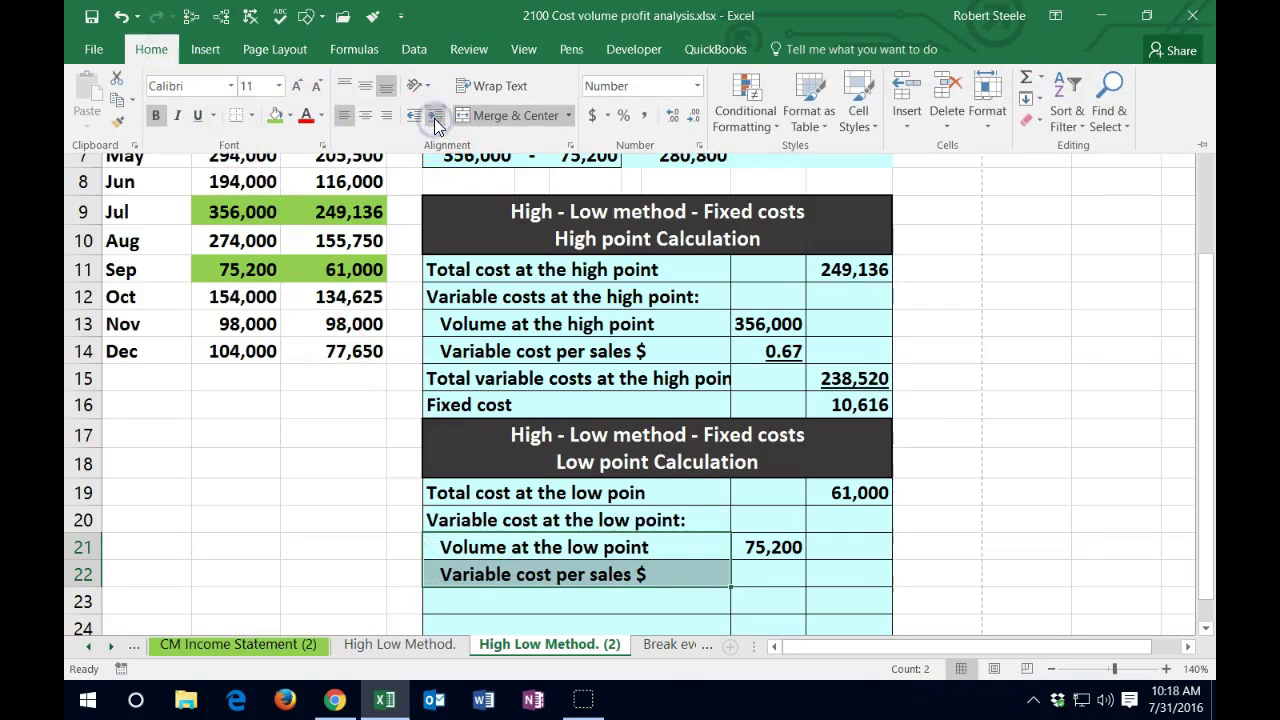
Link the low point variable cost per sales $ in J22 to the calculated rate with the formula =K6
left_click(754, 562)
type("=")
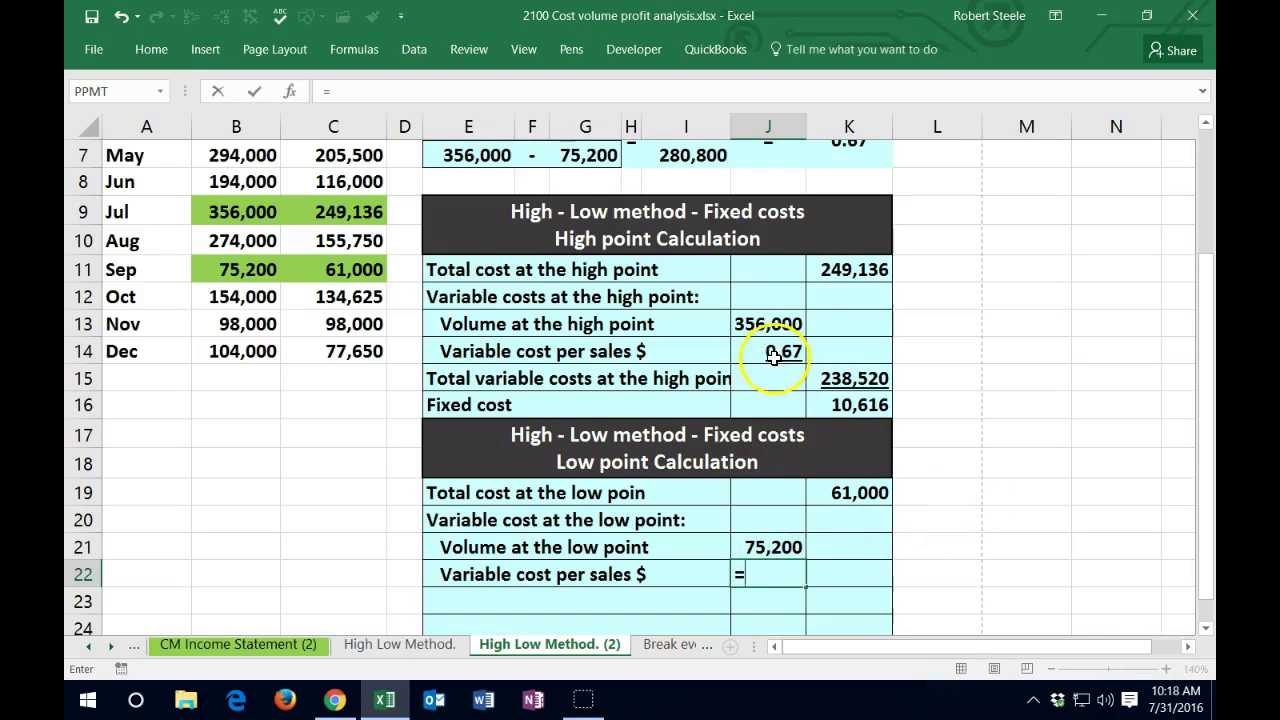
scroll(800, 330, "up", 1)
left_click(856, 222)
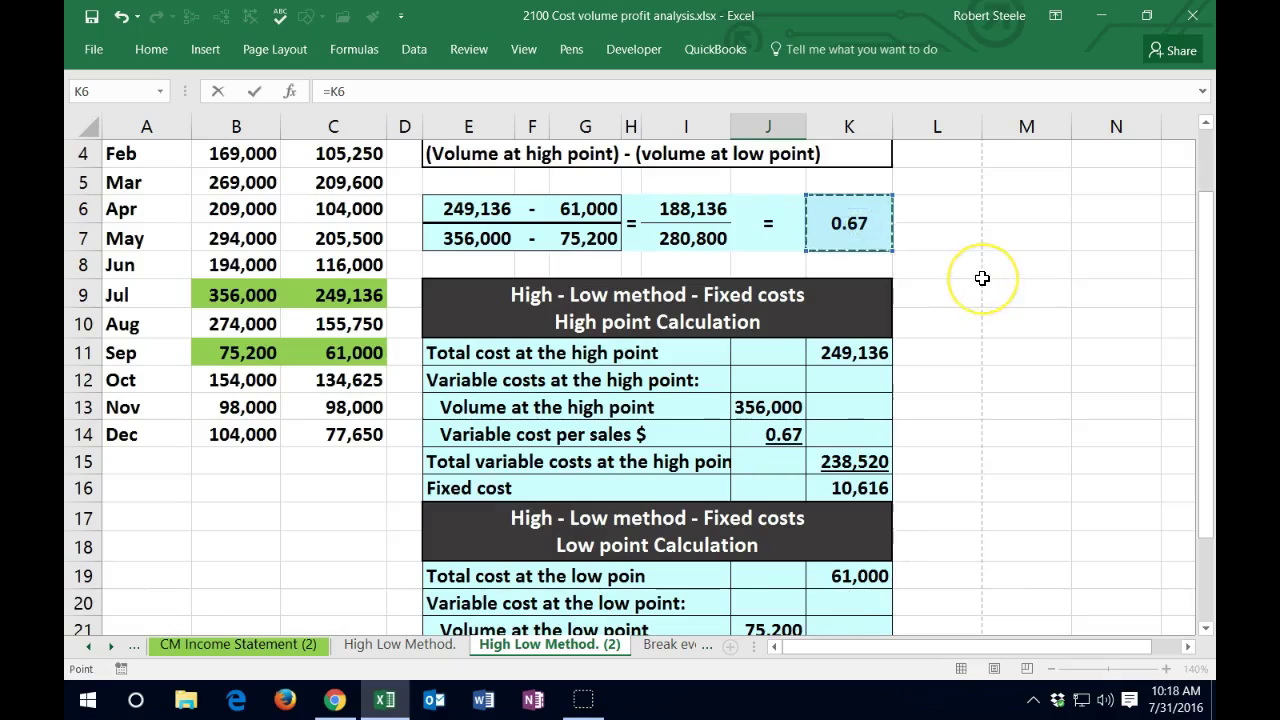
key("Return")
scroll(981, 290, "down", 2)
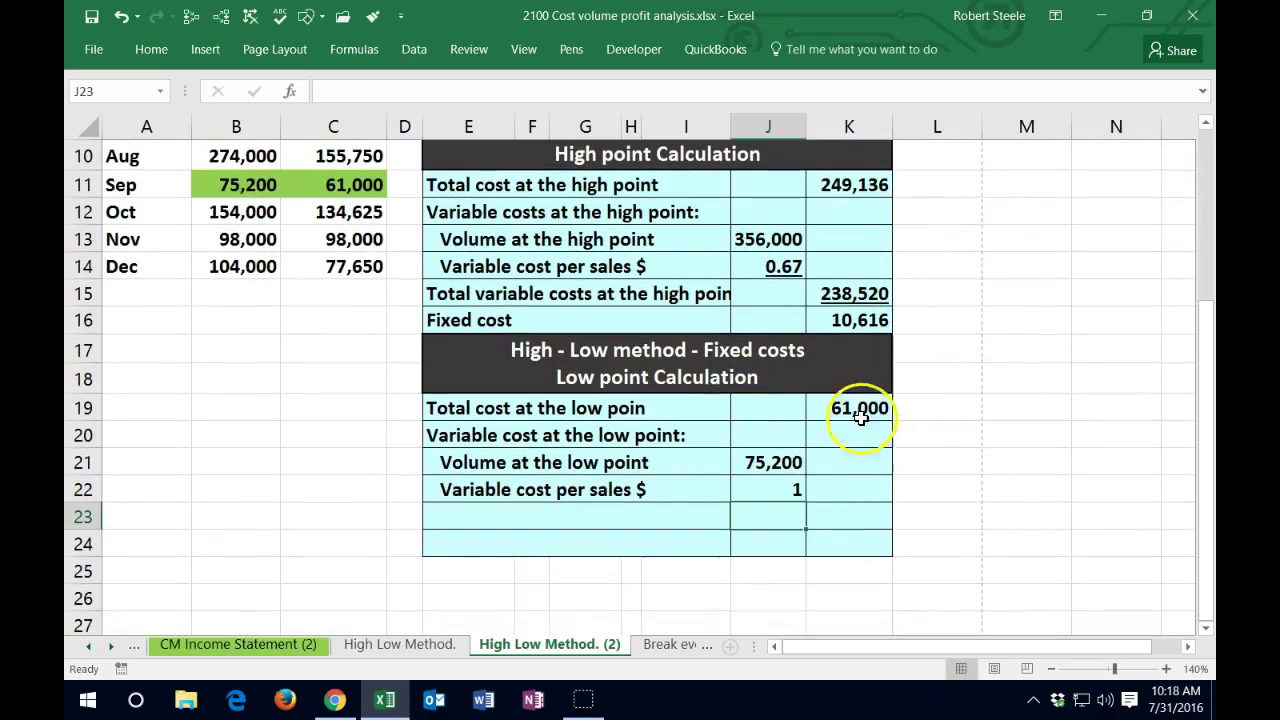
Copy the formatting of the high point variable cost rate in J14 onto J22
left_click(778, 267)
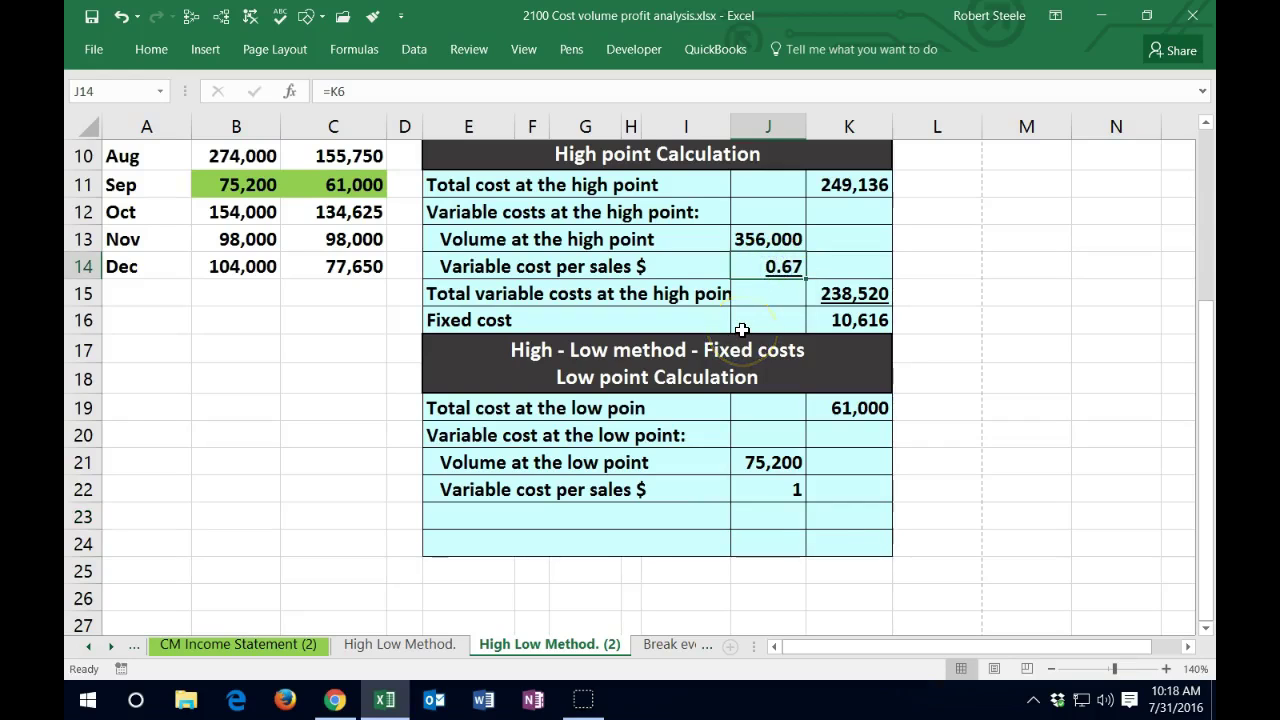
left_click(130, 57)
left_click(119, 129)
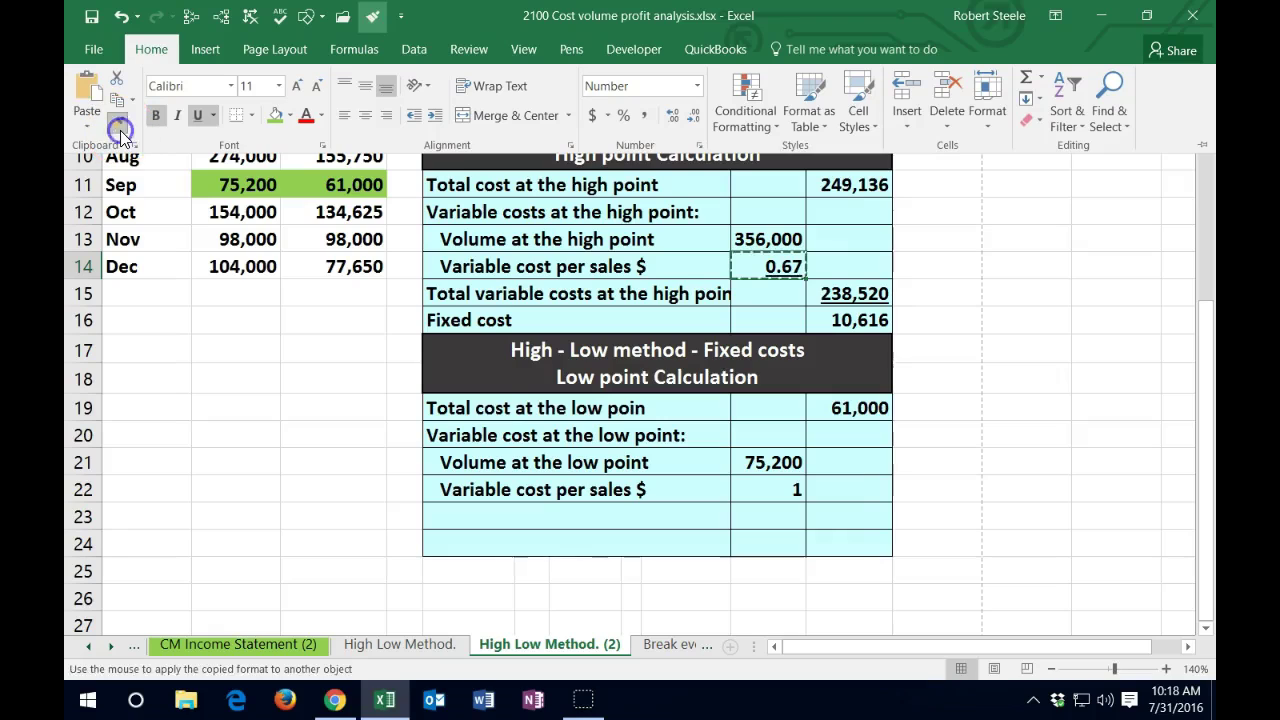
left_click(764, 487)
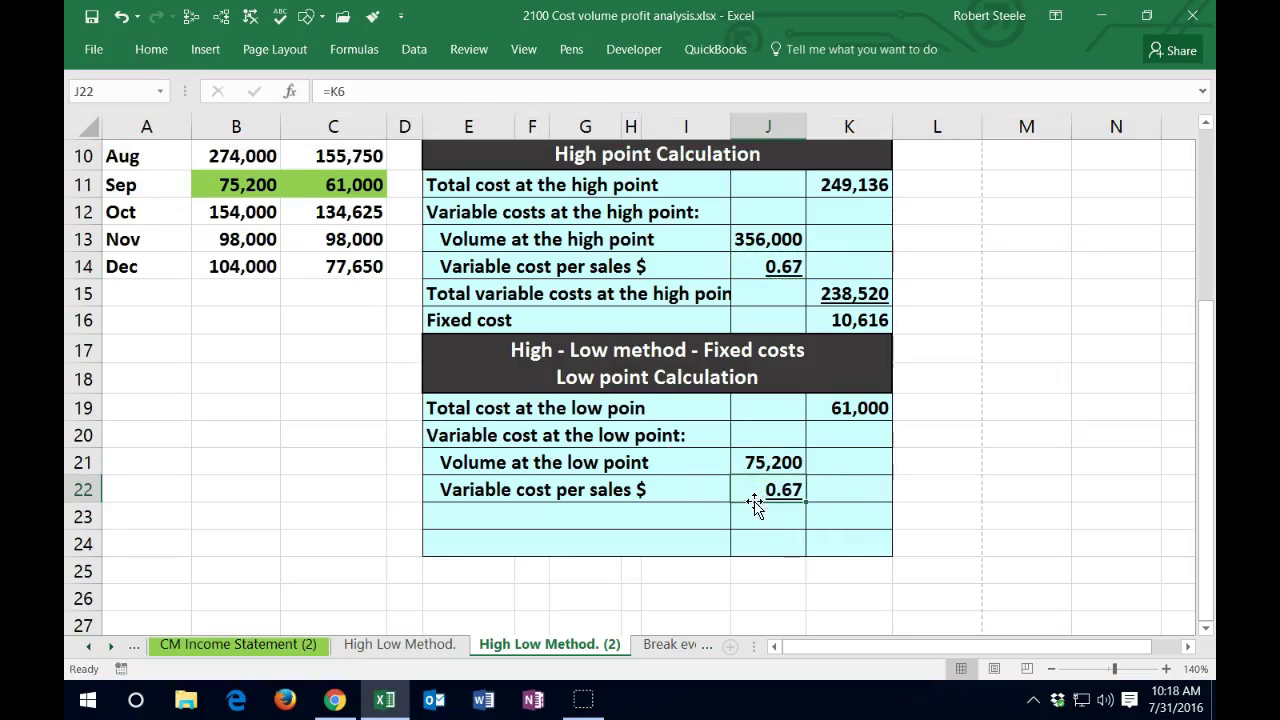
Enter the label "Total variabel cost at the low point" in E23
left_click(580, 520)
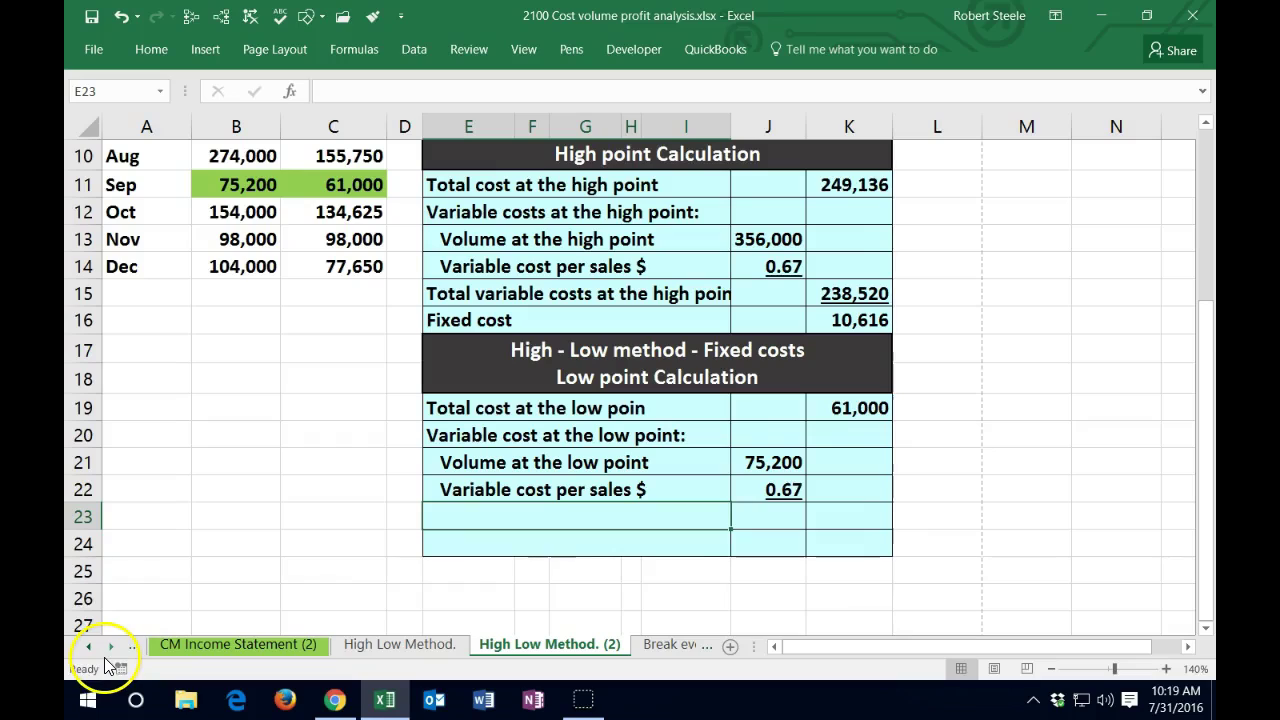
type("Total variabel cost at the low point")
key("Tab")
key("Tab")
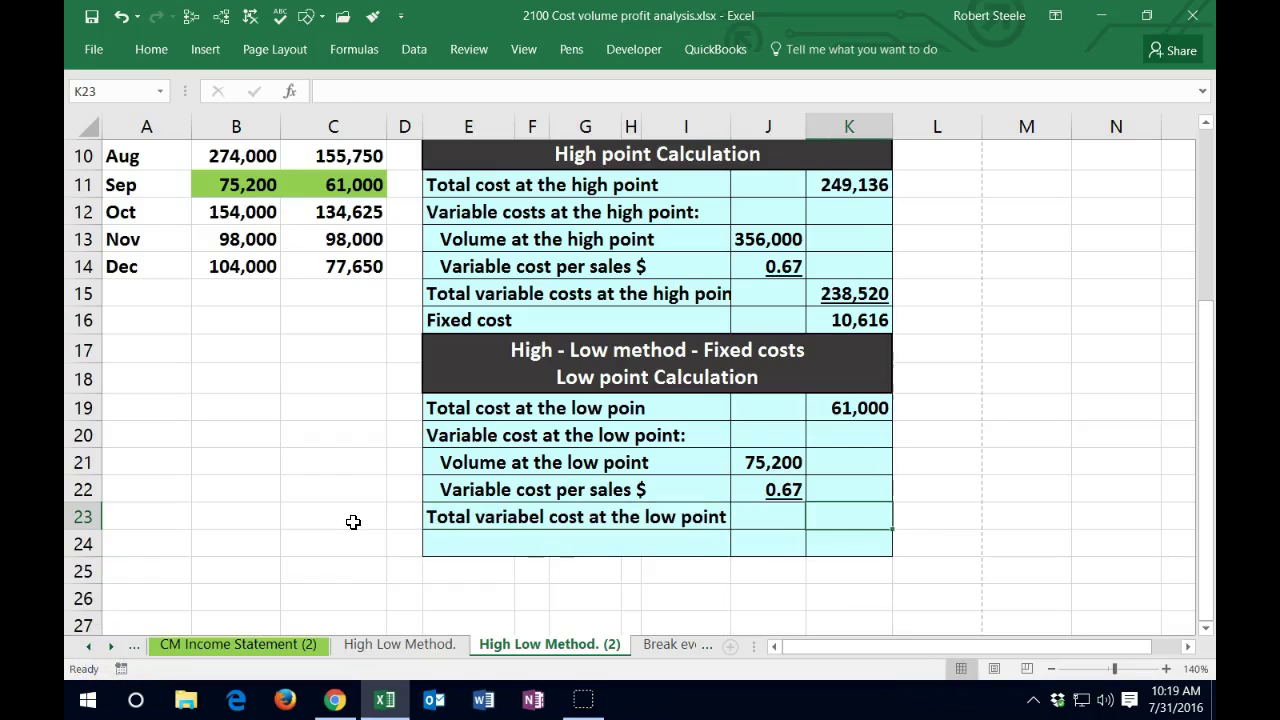
Calculate the low point total variable cost in K23 with the formula =J21*J22 and underline the result
type("=")
left_click(766, 463)
type("*")
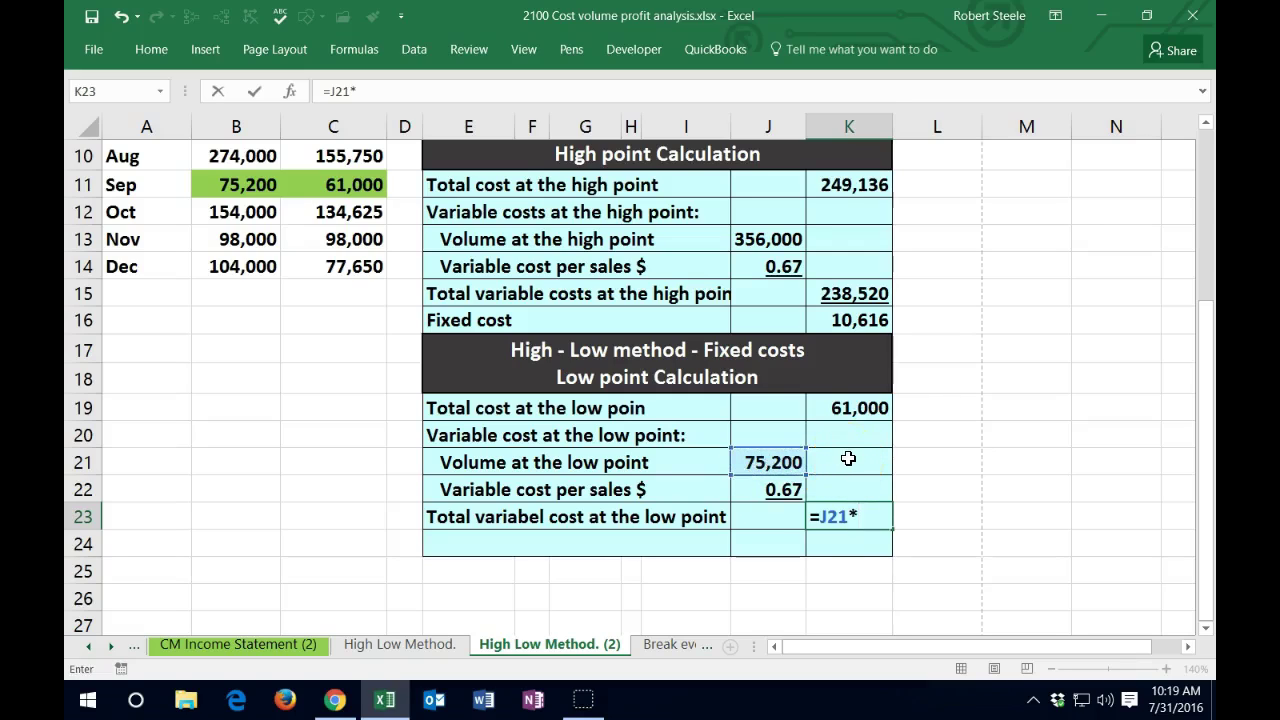
left_click(795, 487)
key("Return")
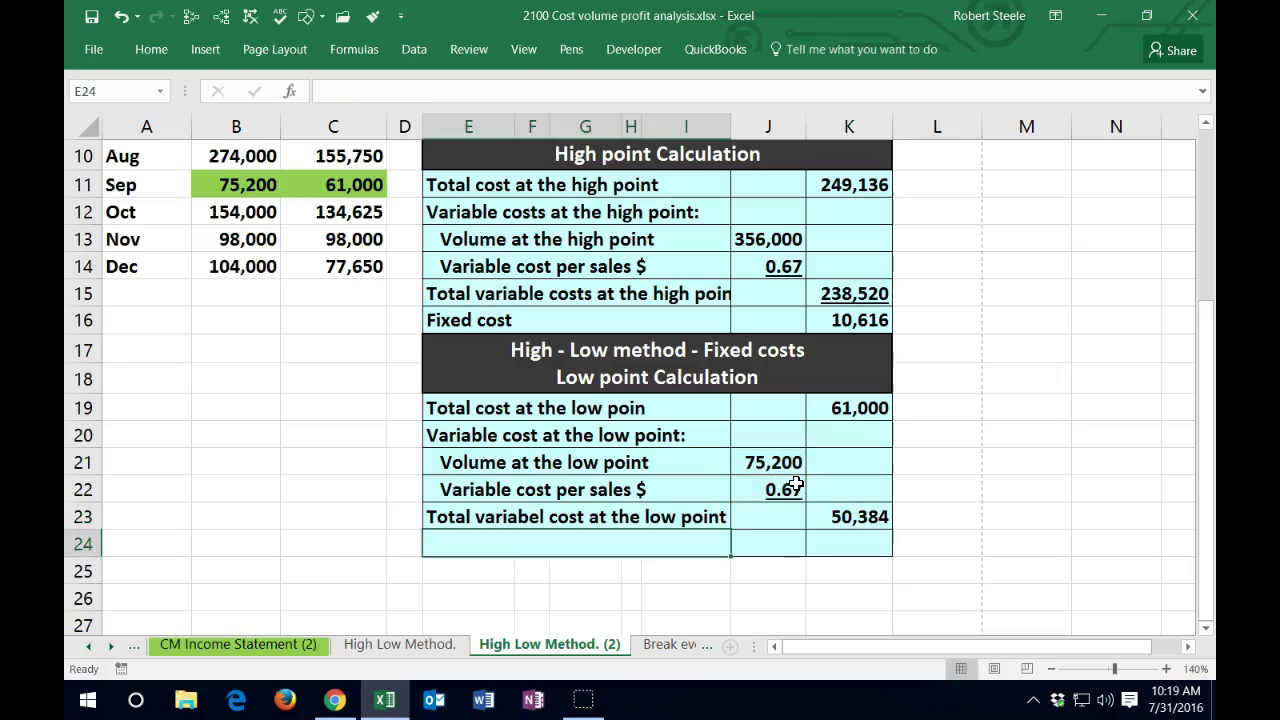
key("Up")
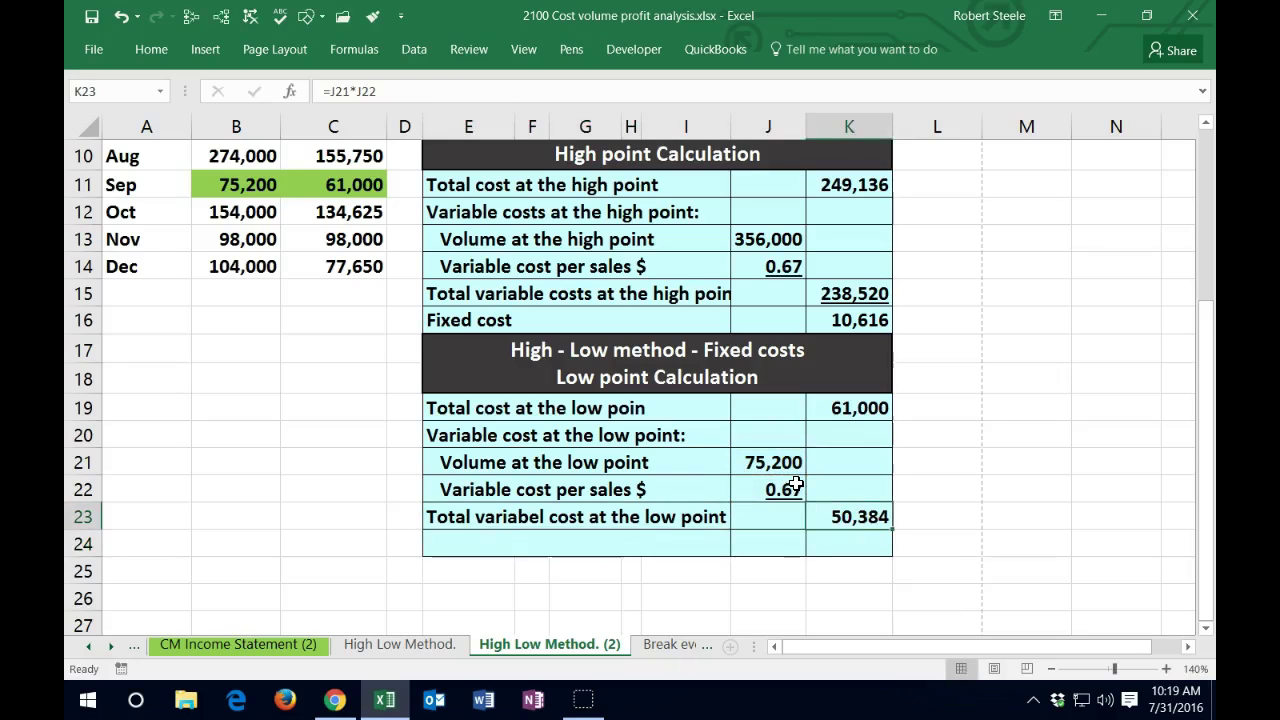
left_click(151, 49)
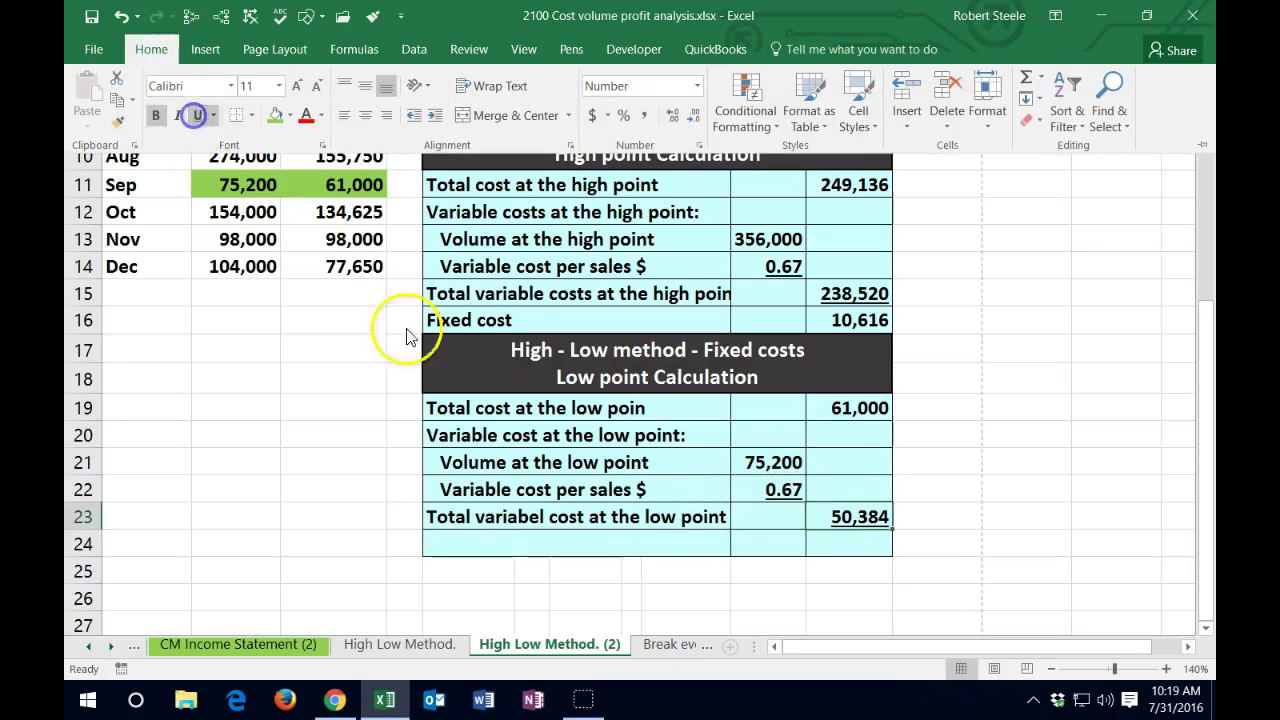
Review the low point costs in K19 and K23 against the high point formulas in K15 and K16
left_click(567, 518)
left_click(862, 409)
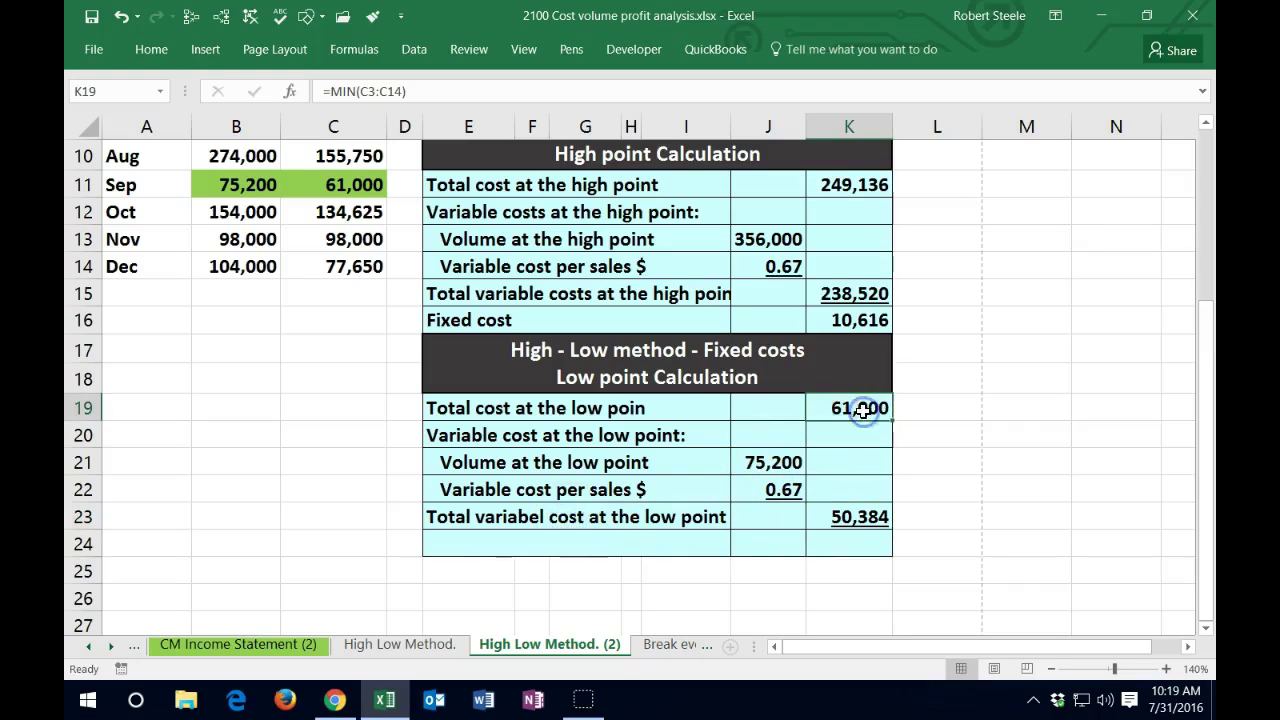
left_click(887, 514)
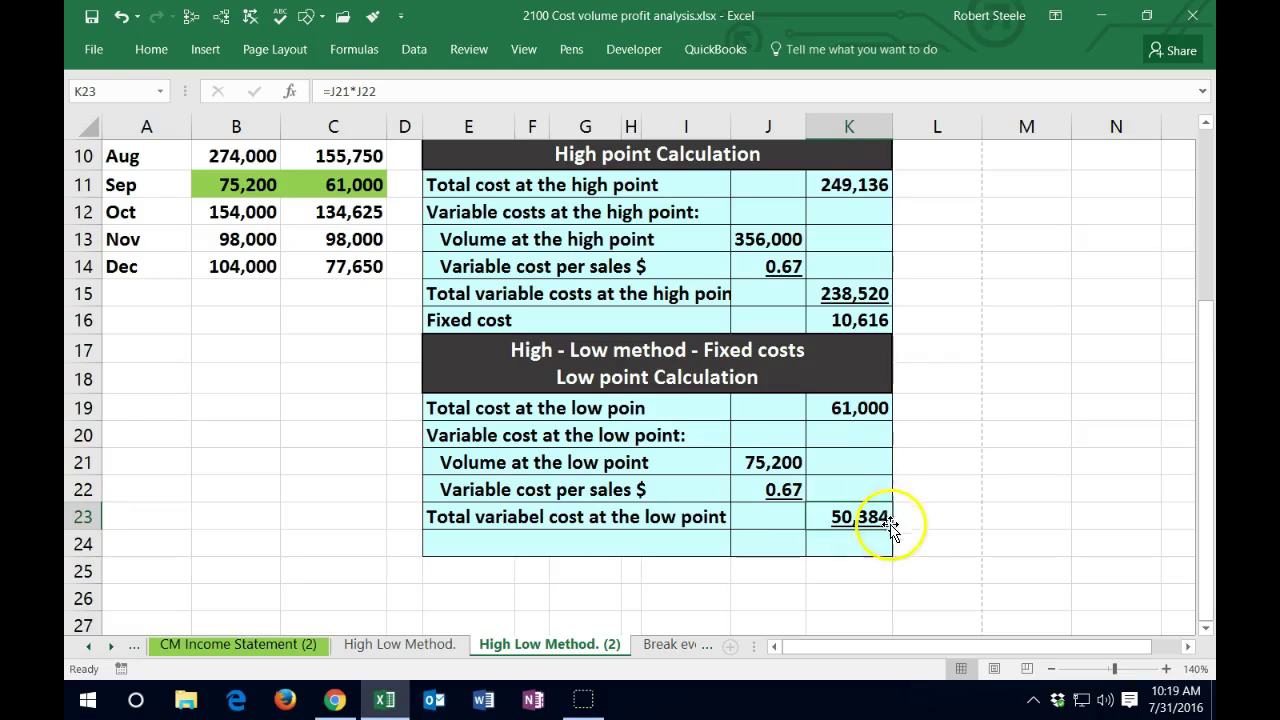
left_click(864, 541)
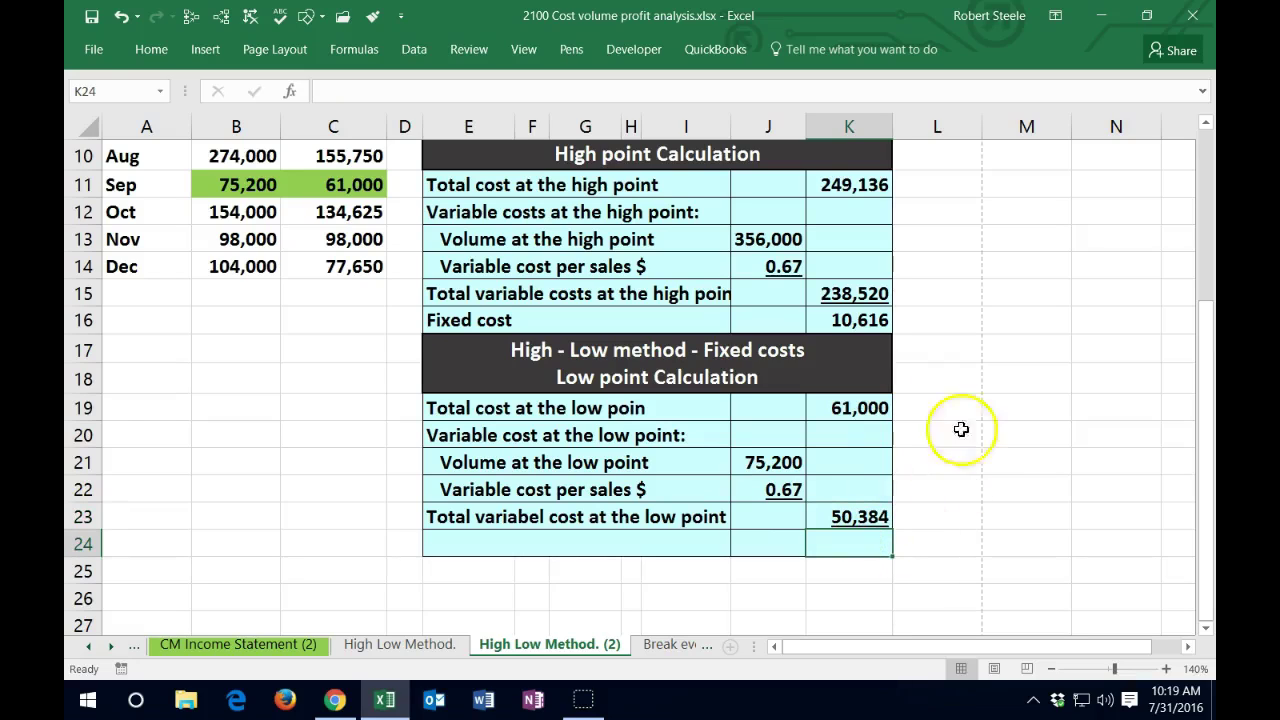
left_click(868, 321)
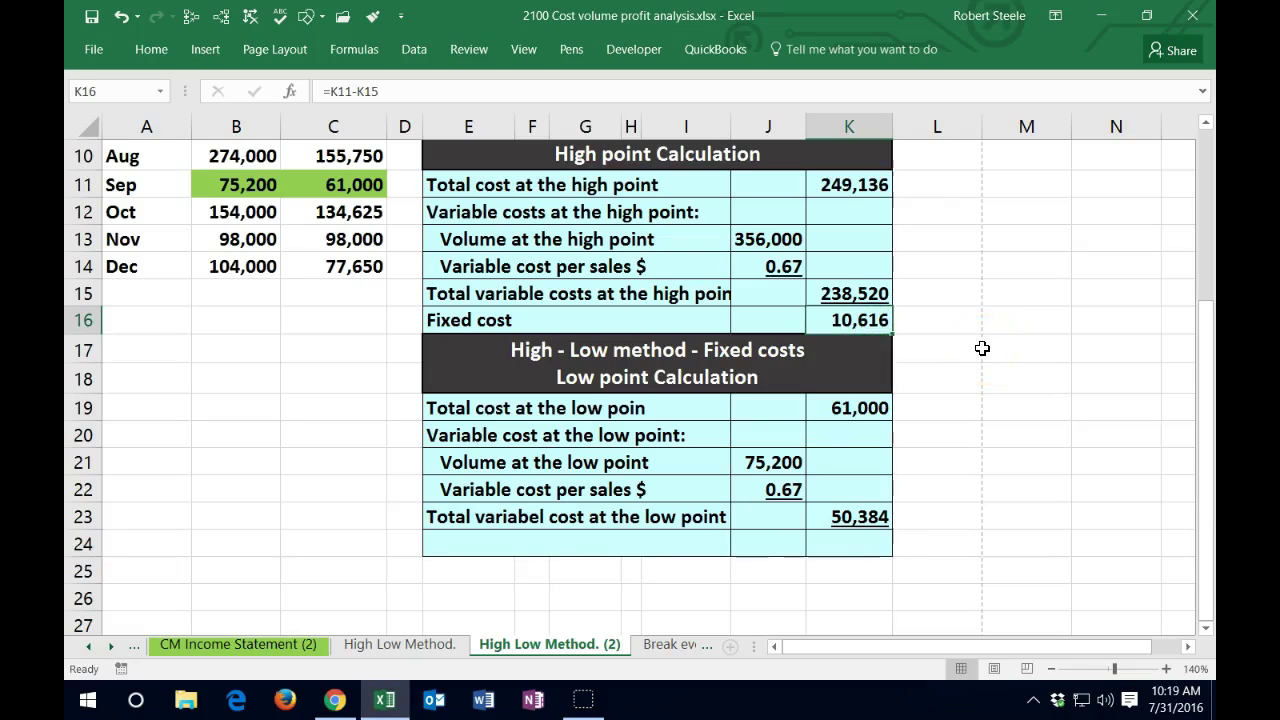
left_click(845, 296)
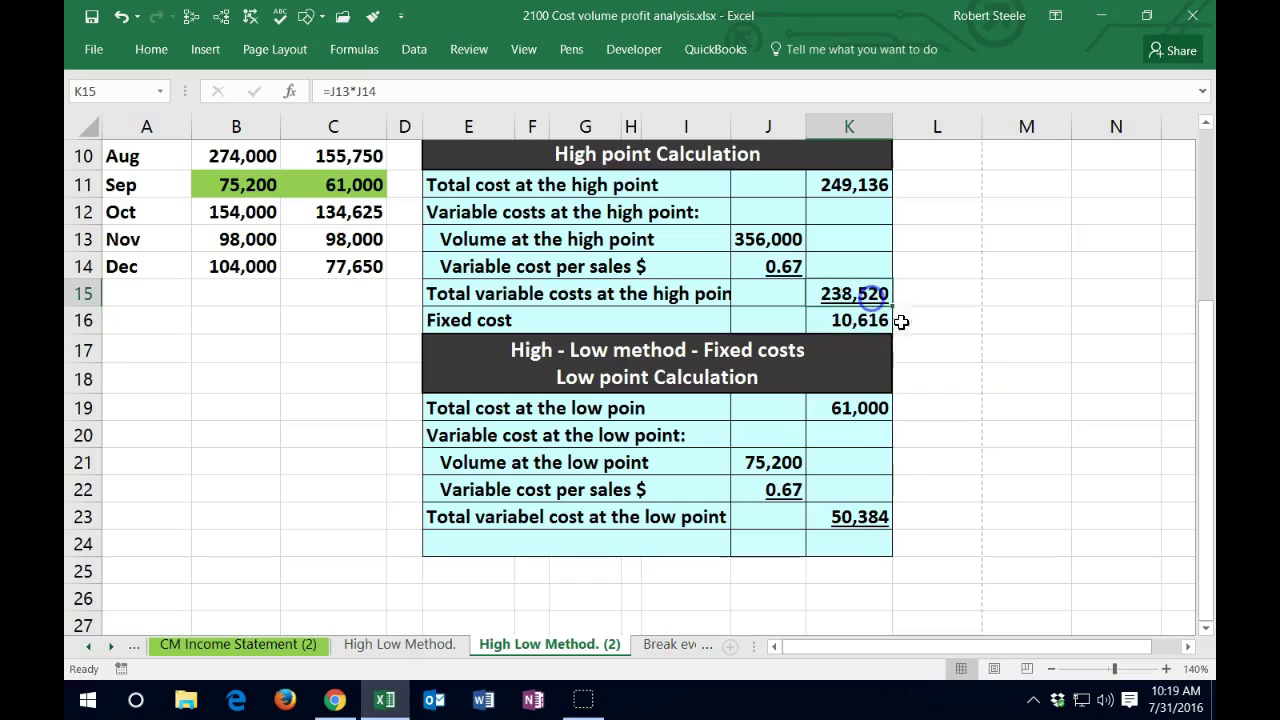
left_click(863, 518)
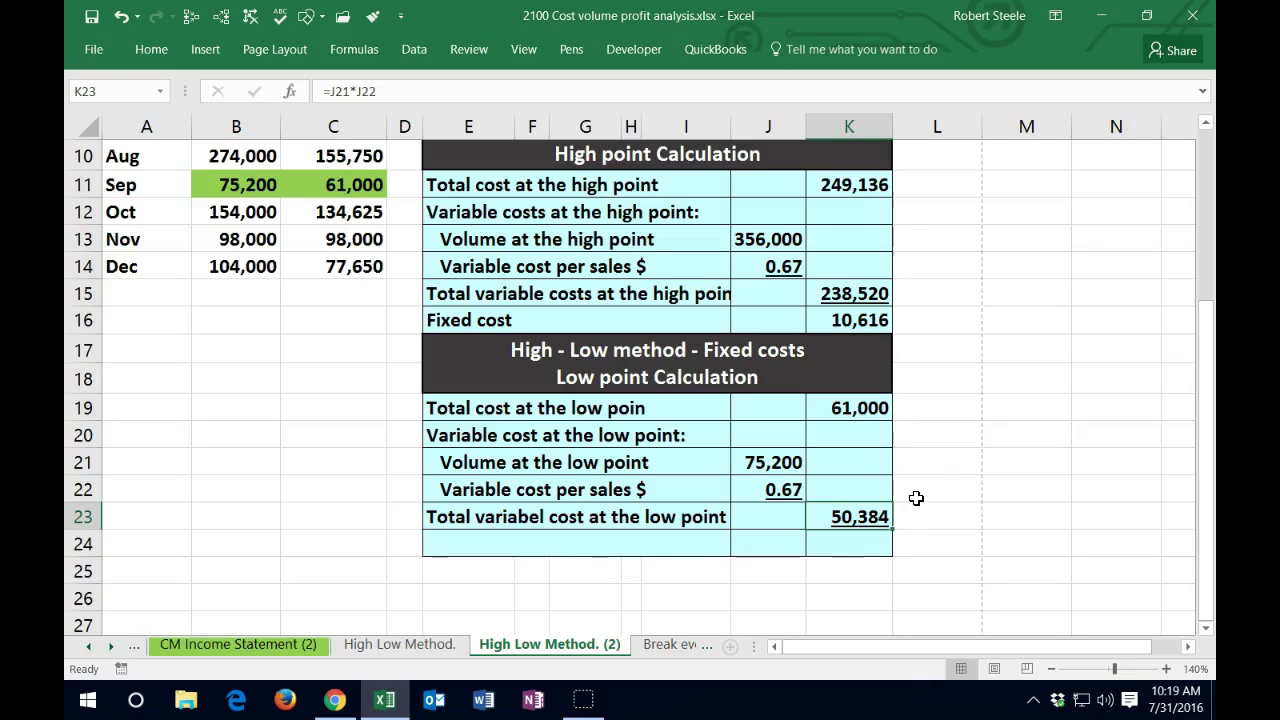
Enter the label "Fixed cost" in E24 below the low point total variable cost label
left_click(480, 548)
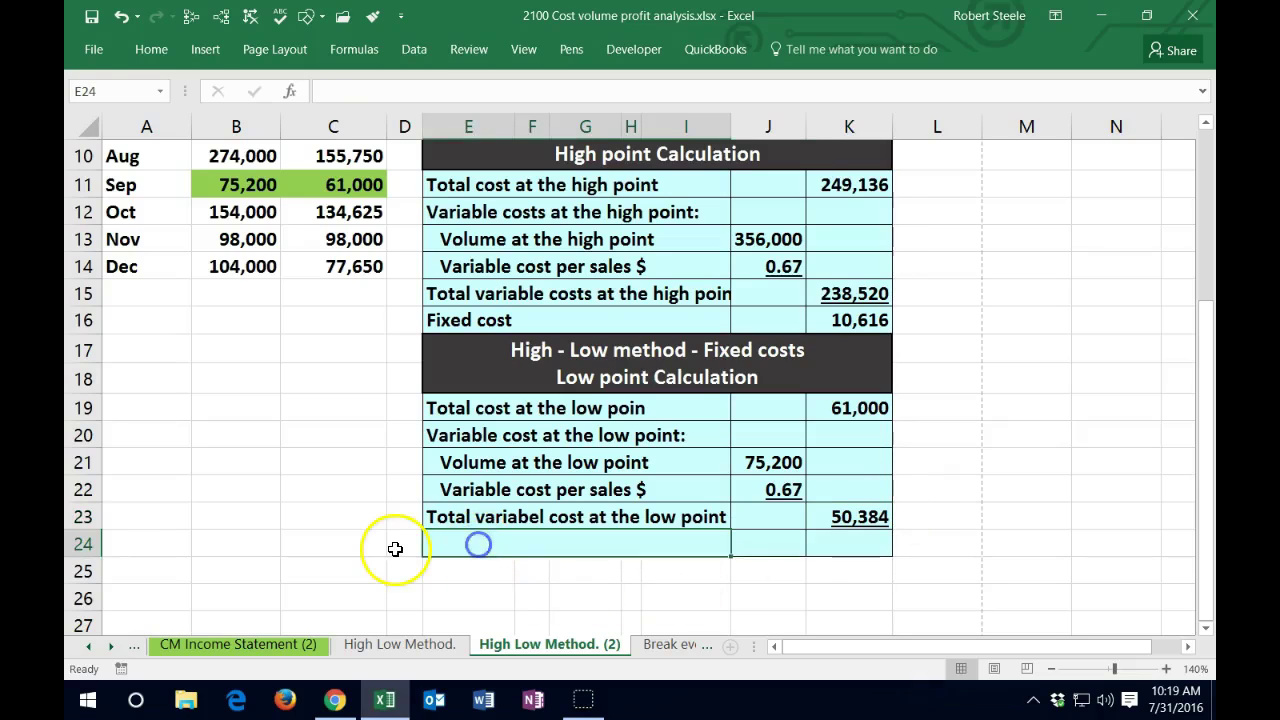
type("F")
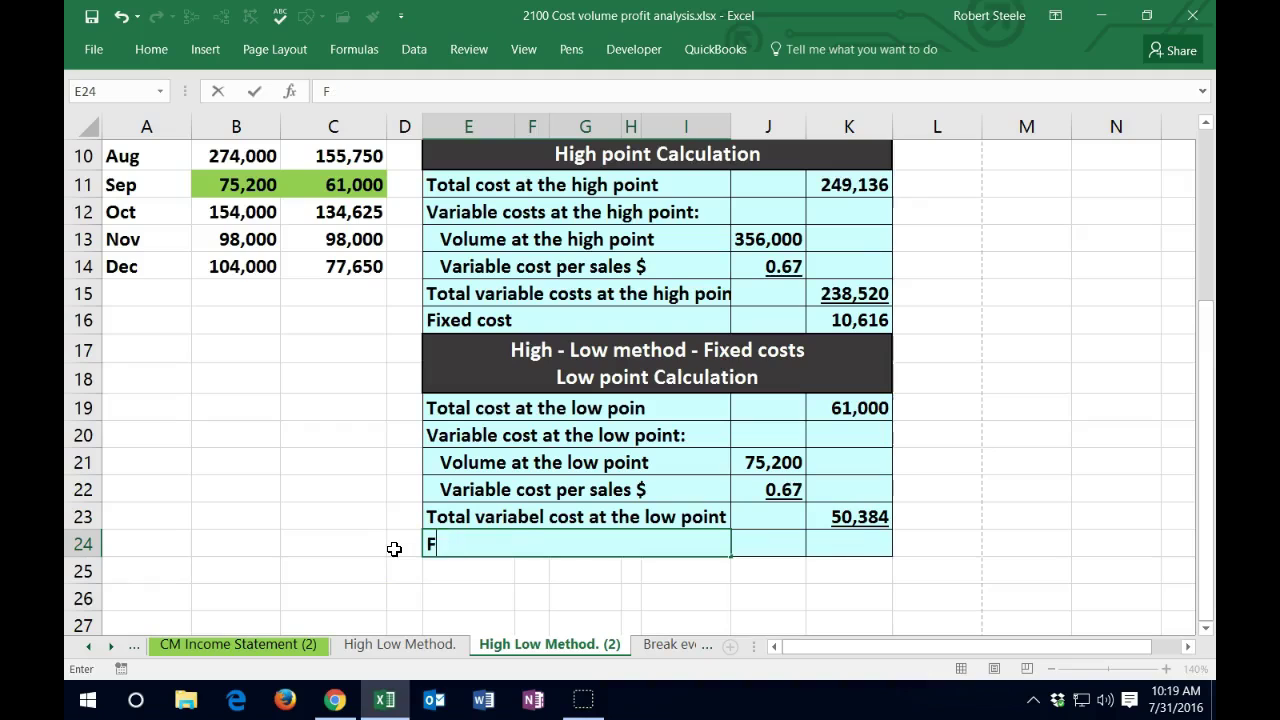
type("aixed")
key("Tab")
key("Tab")
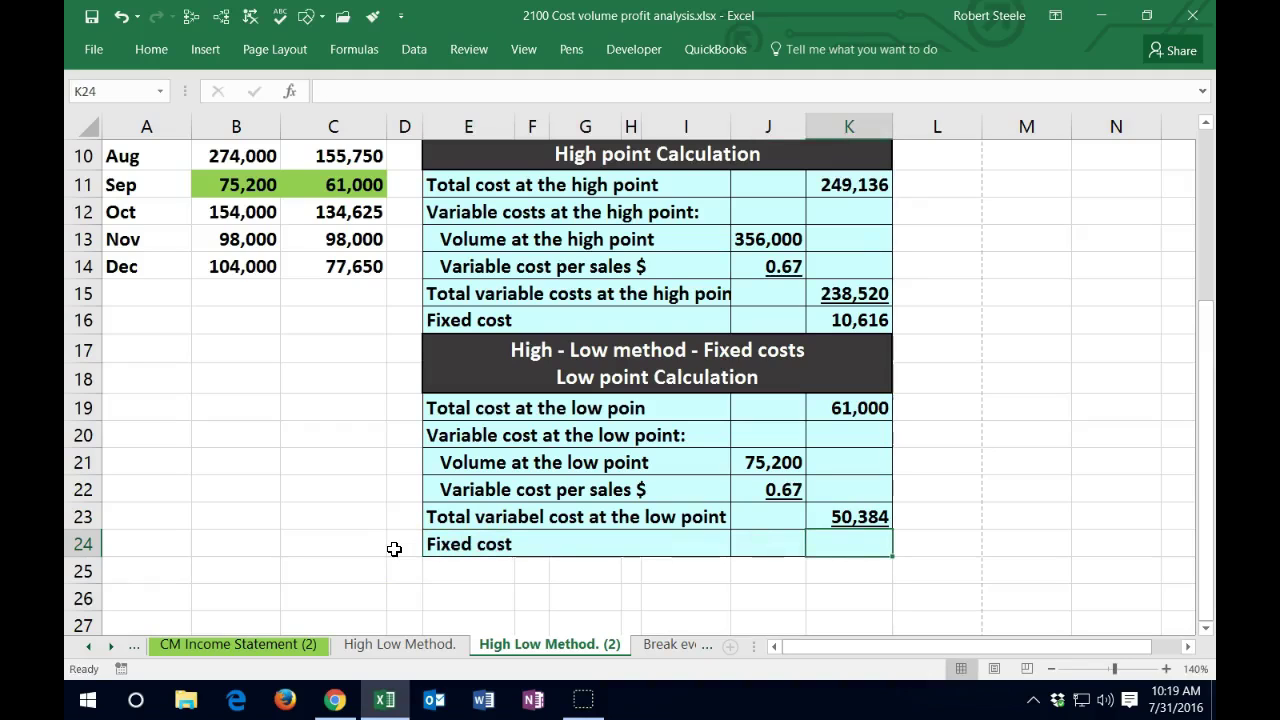
Calculate the low point fixed cost in K24 by subtracting total variable cost from total cost with the formula =K19-K23
type("=")
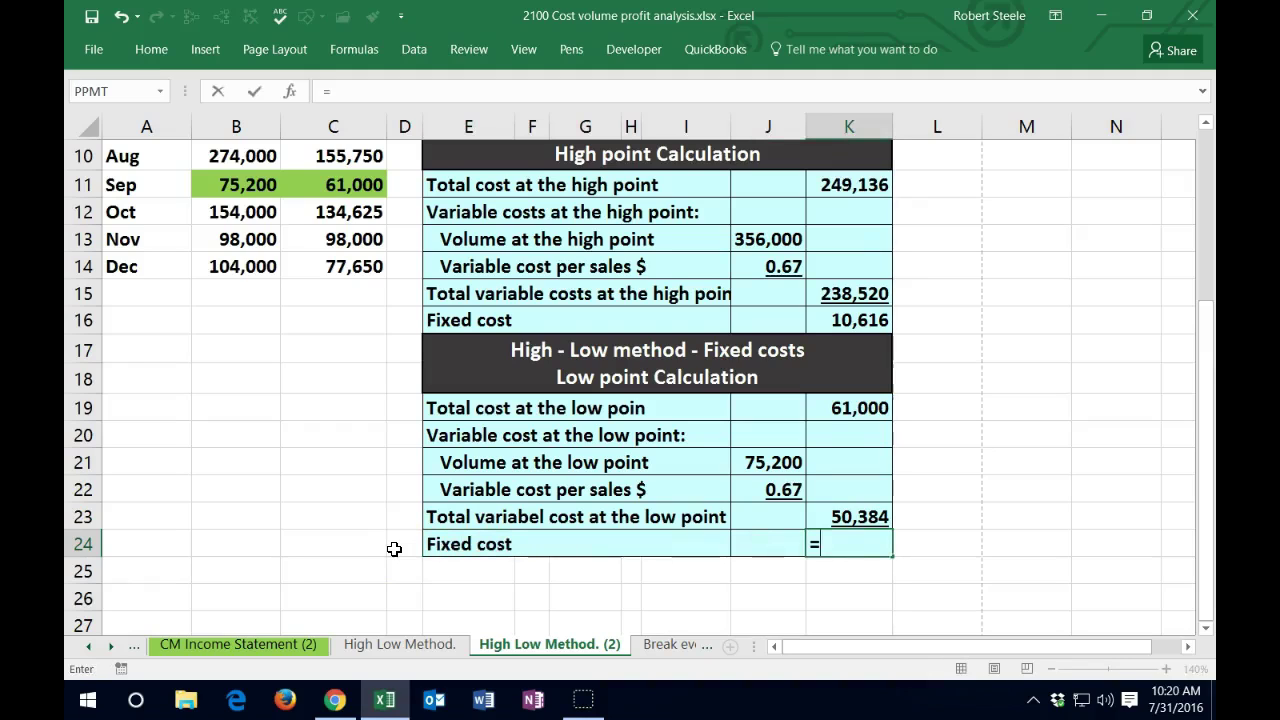
left_click(838, 405)
type("-")
key("Up")
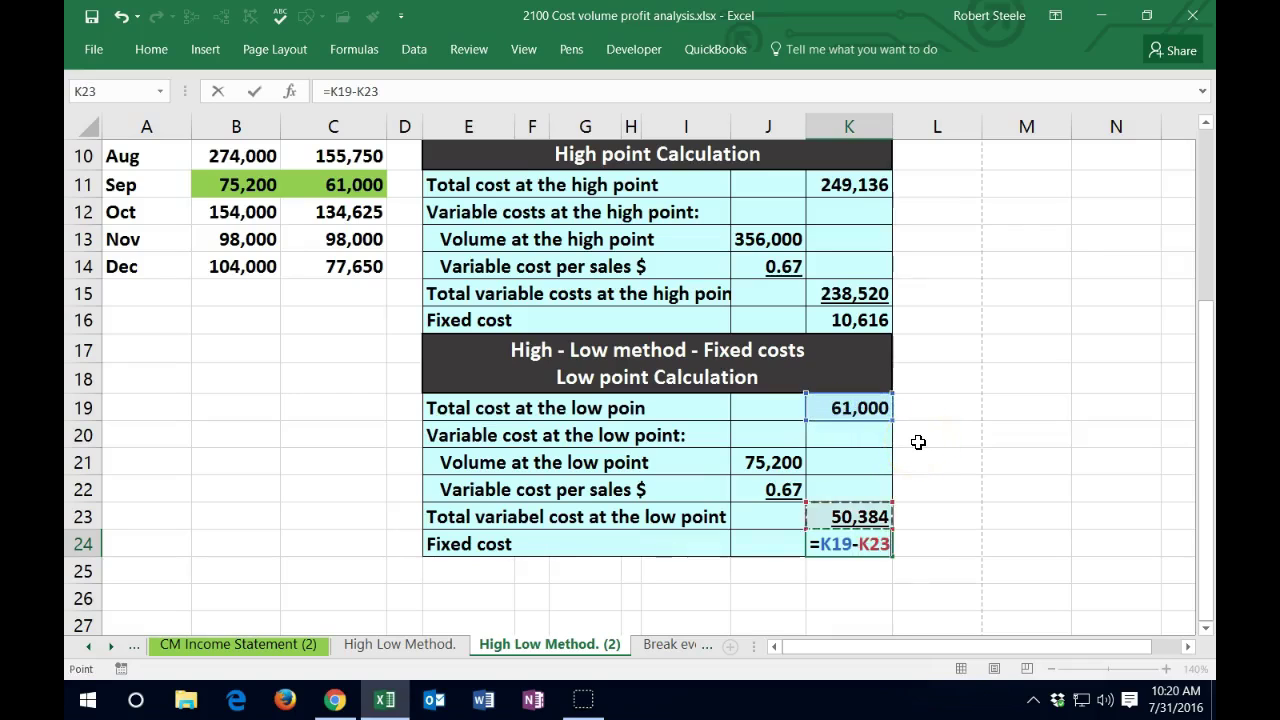
key("Return")
key("Right")
key("Right")
key("Right")
key("Right")
key("Right")
key("Right")
key("Up")
Examine the high point variable cost rate in J14 and the high point fixed cost in K16
left_click(956, 430)
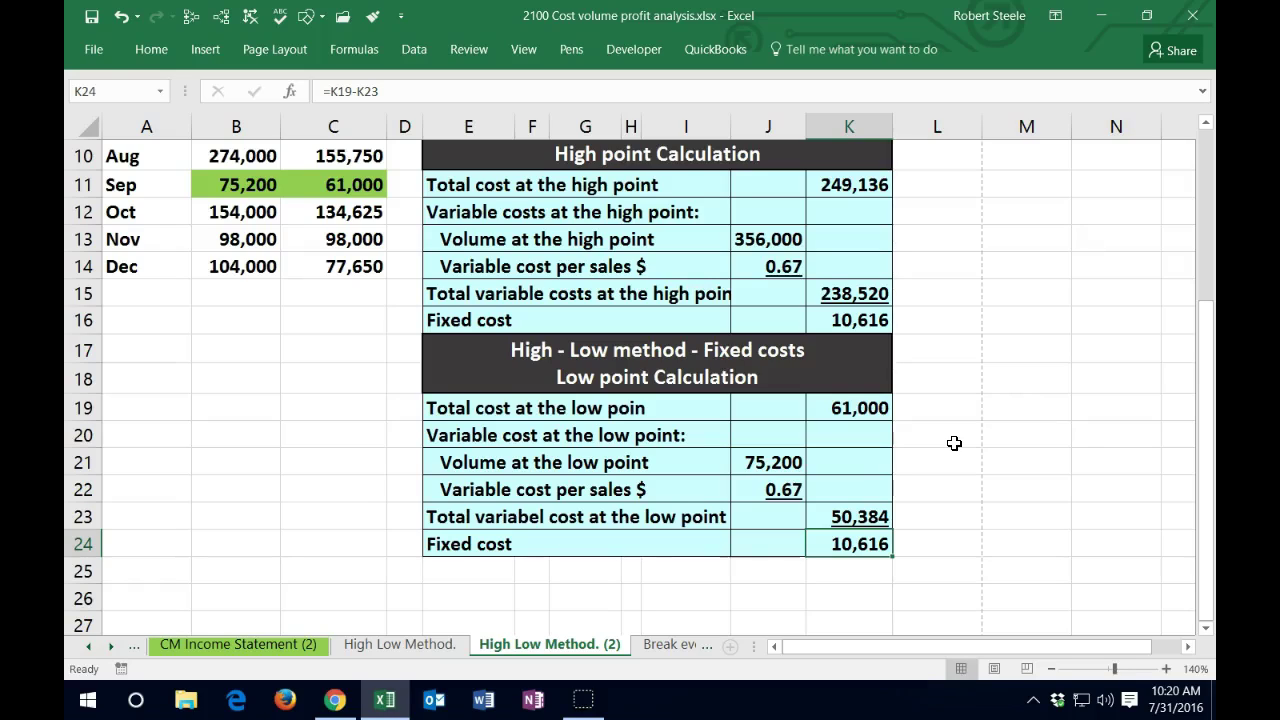
left_click(772, 262)
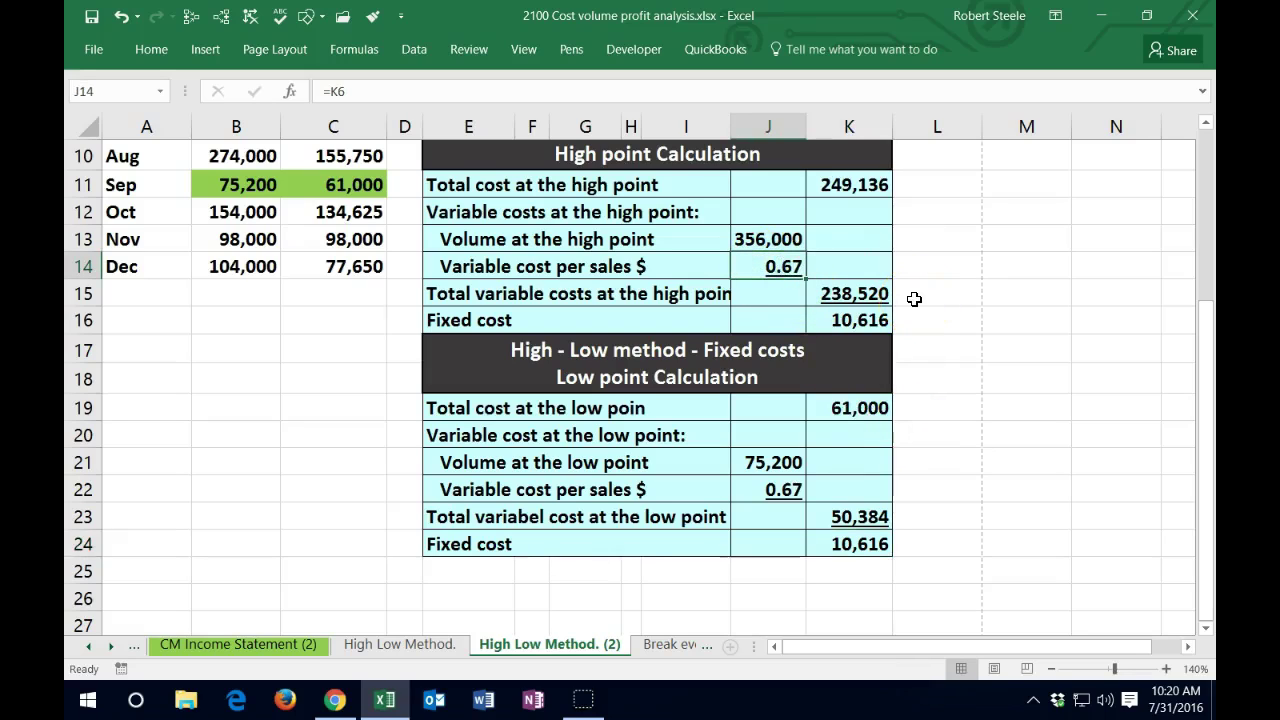
left_click(870, 321)
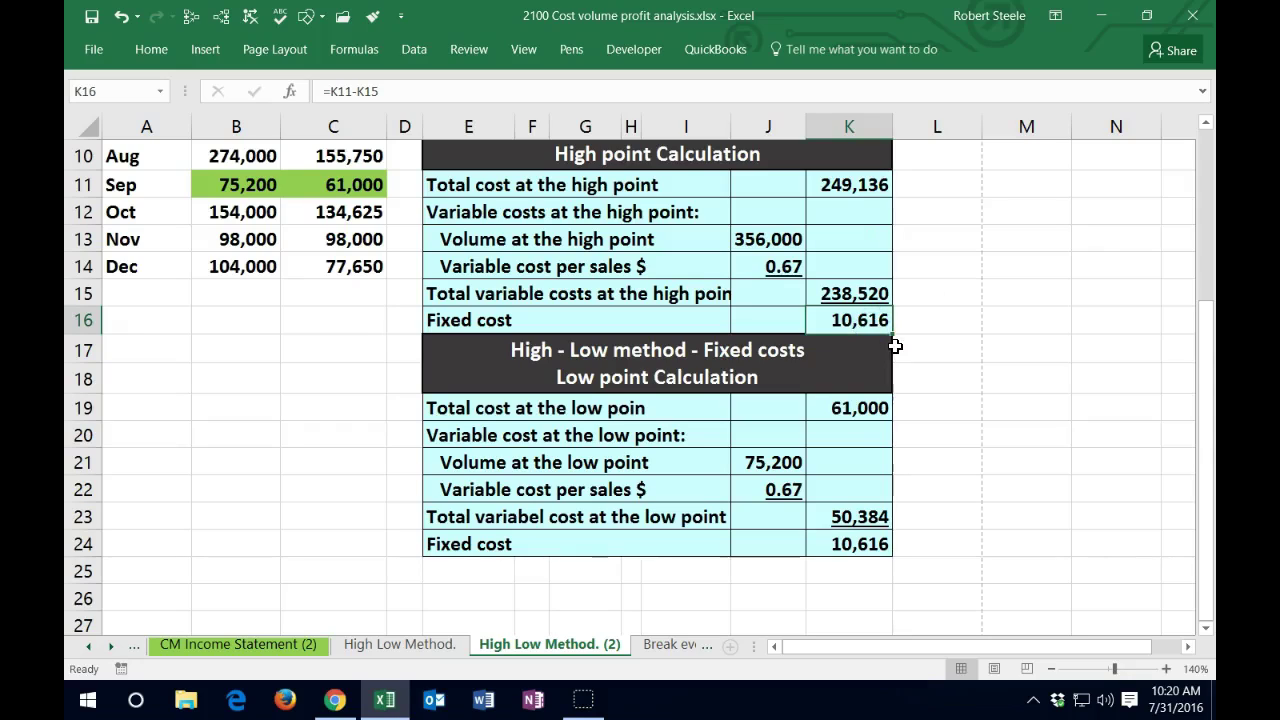